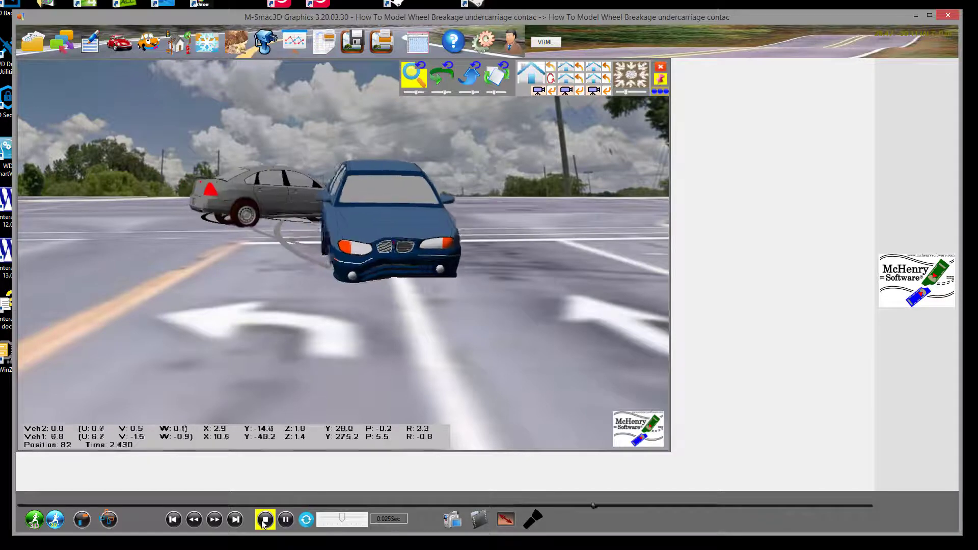
Stop the animation playback and start a new project named Wheel Change in the MSoft3D\Projects folder
{"action": "left_click", "coordinate": [264, 520]}
{"action": "mouse_move", "coordinate": [28, 46]}
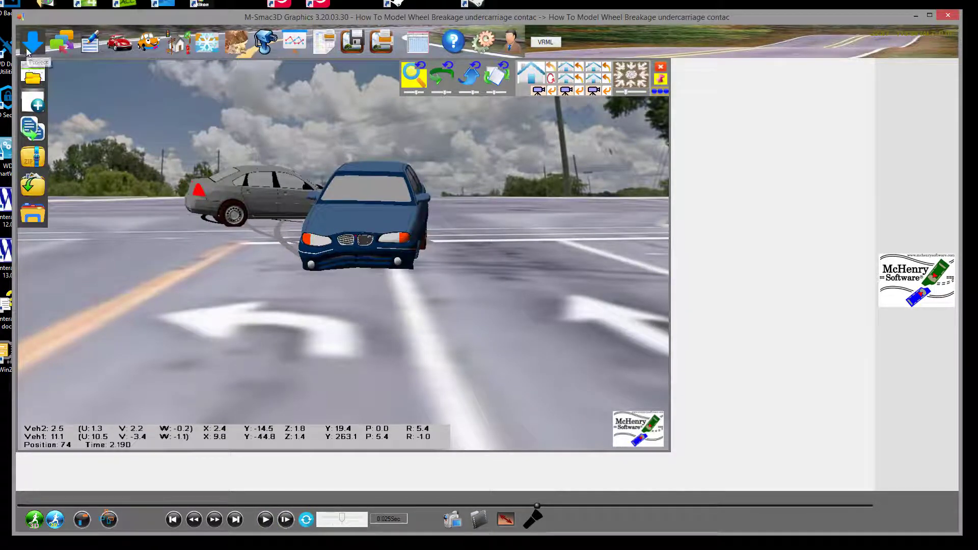
{"action": "left_click", "coordinate": [33, 107]}
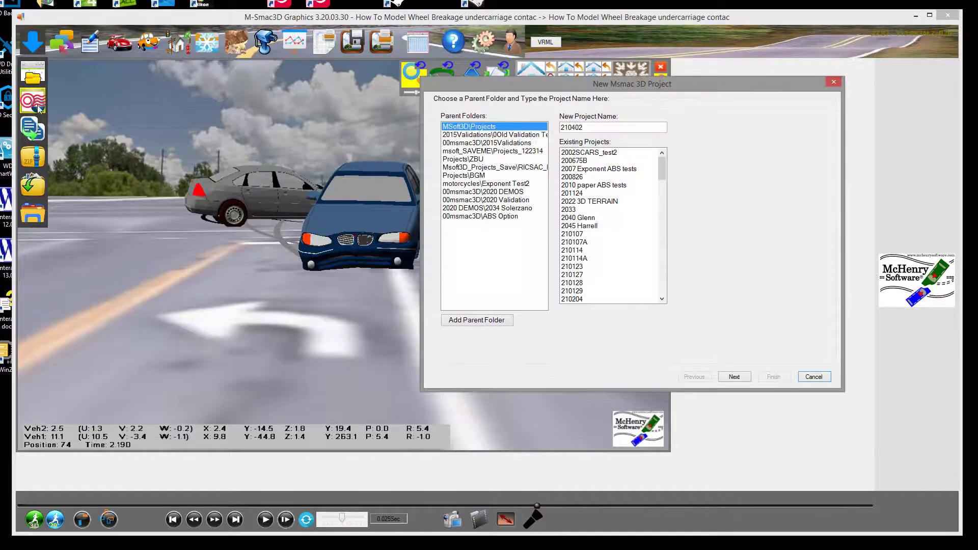
{"action": "left_click_drag", "start_coordinate": [592, 125], "coordinate": [502, 125]}
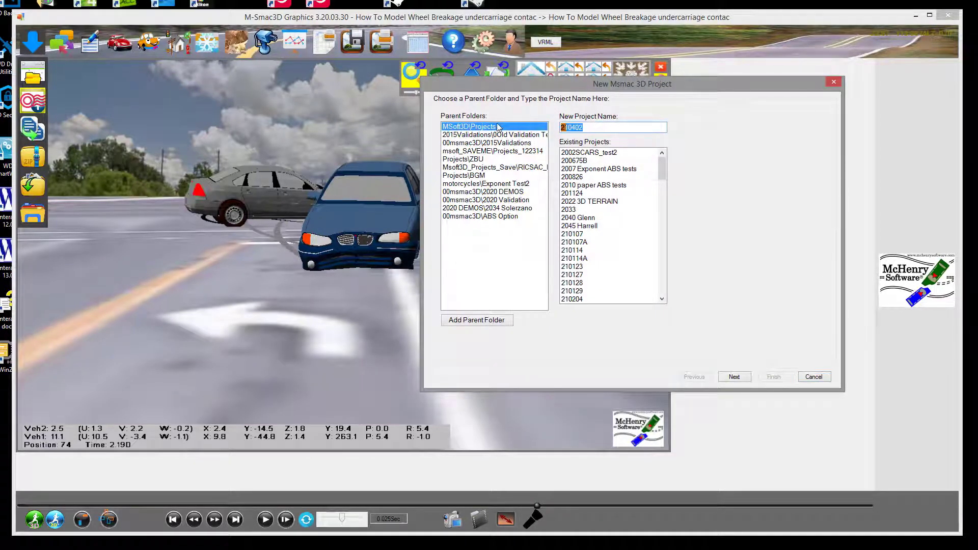
{"action": "type", "text": "Wheel Change"}
{"action": "left_click", "coordinate": [727, 380]}
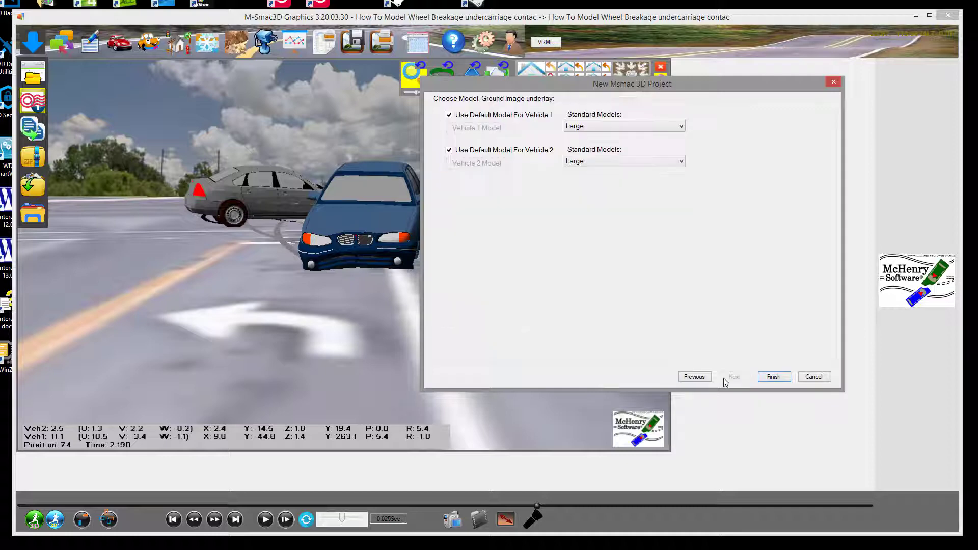
Turn off the default models for both vehicles and assign BMW_5series_E60.M3D to vehicle 1 with an occupant and cargo weight of 200
{"action": "left_click", "coordinate": [475, 116]}
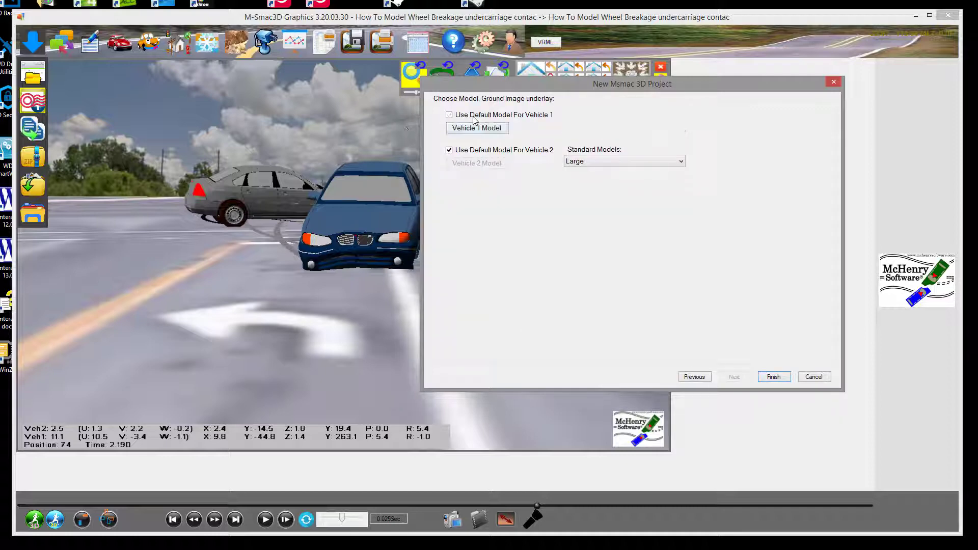
{"action": "left_click", "coordinate": [474, 151]}
{"action": "left_click", "coordinate": [470, 130]}
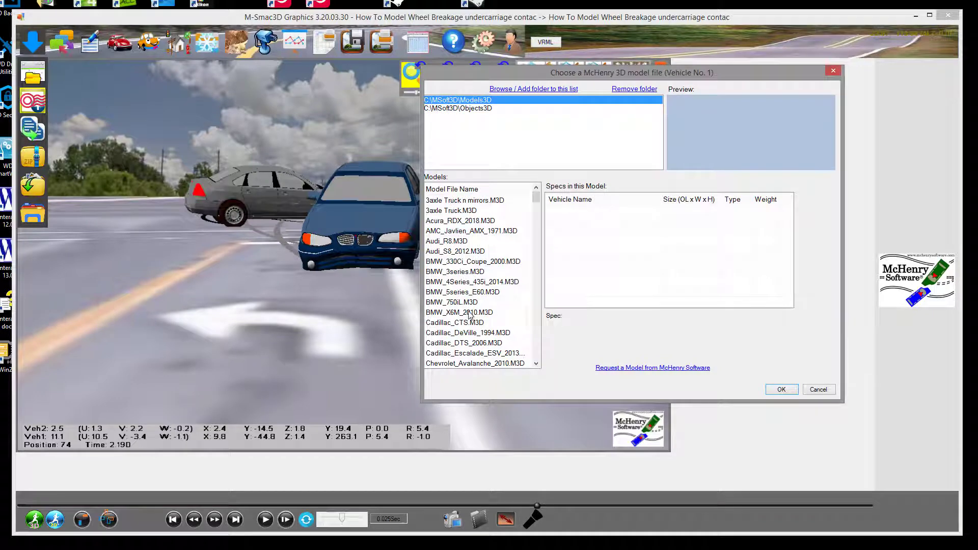
{"action": "left_click", "coordinate": [479, 293]}
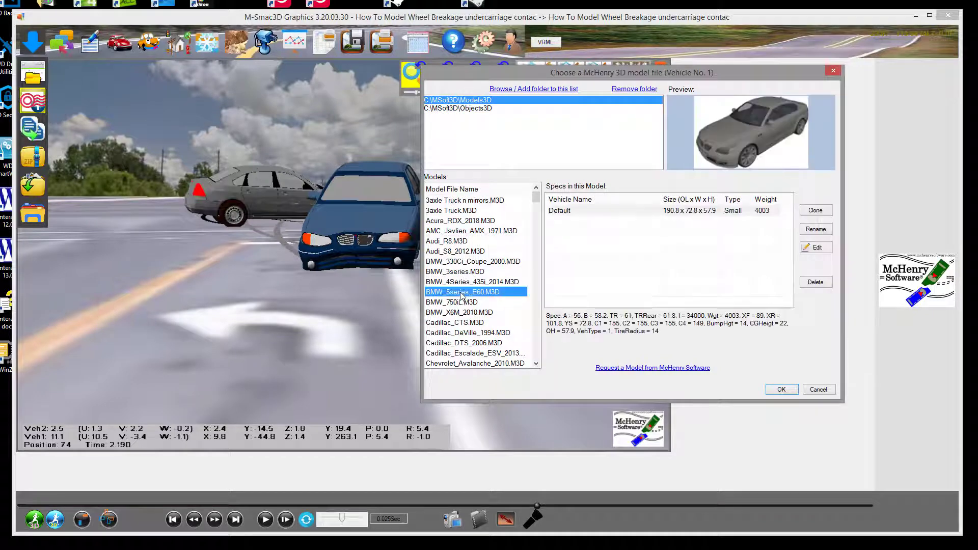
{"action": "left_click", "coordinate": [781, 389]}
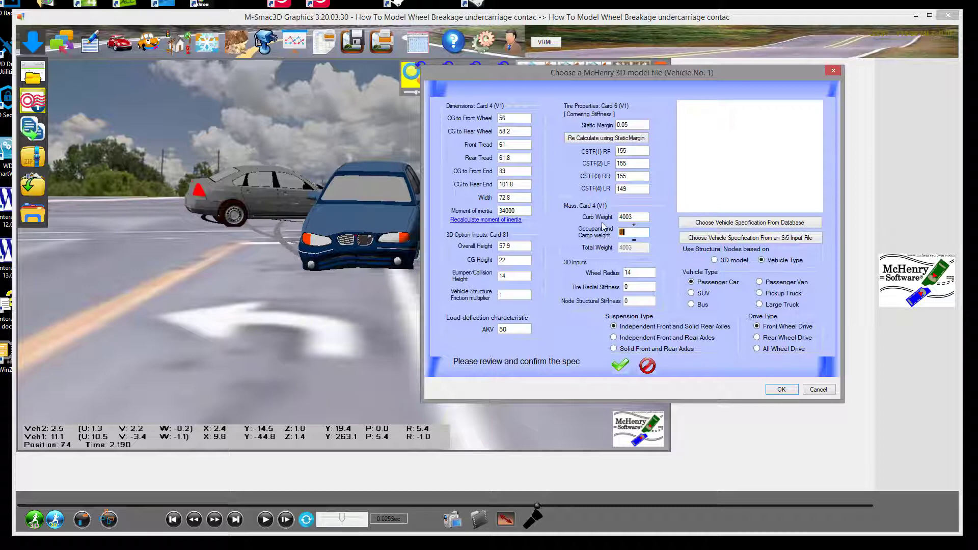
{"action": "type", "text": "200"}
{"action": "left_click", "coordinate": [619, 366]}
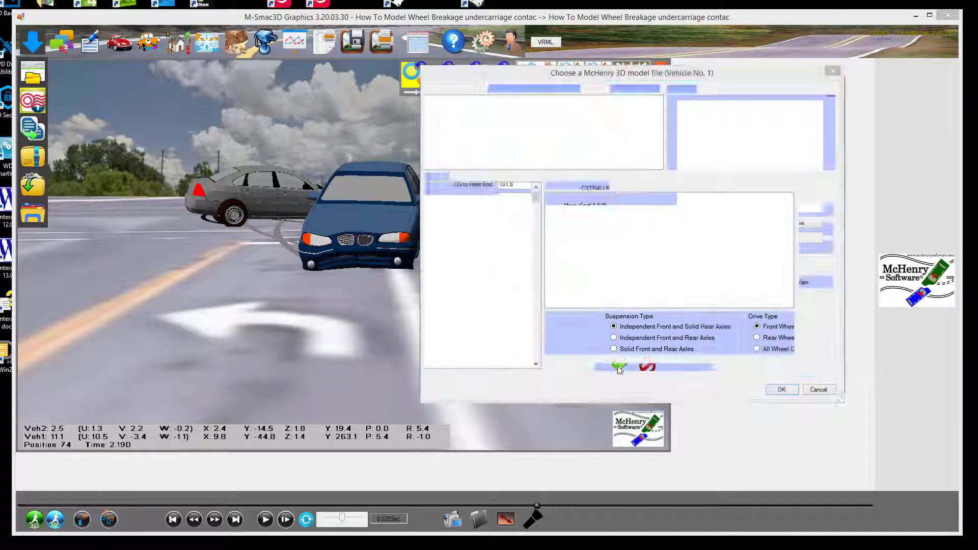
Assign Ford_Escape_2012.M3D to vehicle 2, accept its specification, and finish creating the project
{"action": "left_click", "coordinate": [477, 163]}
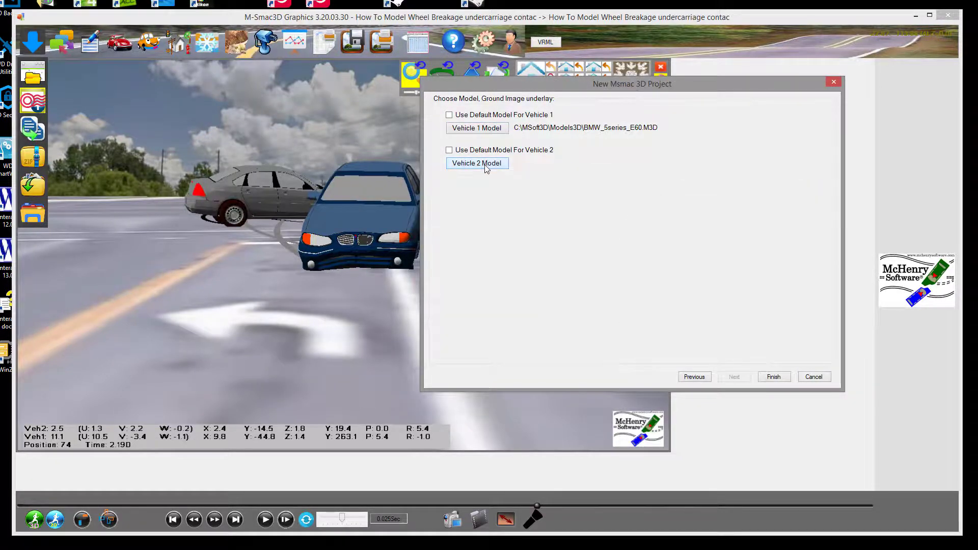
{"action": "left_click_drag", "start_coordinate": [535, 199], "coordinate": [538, 238]}
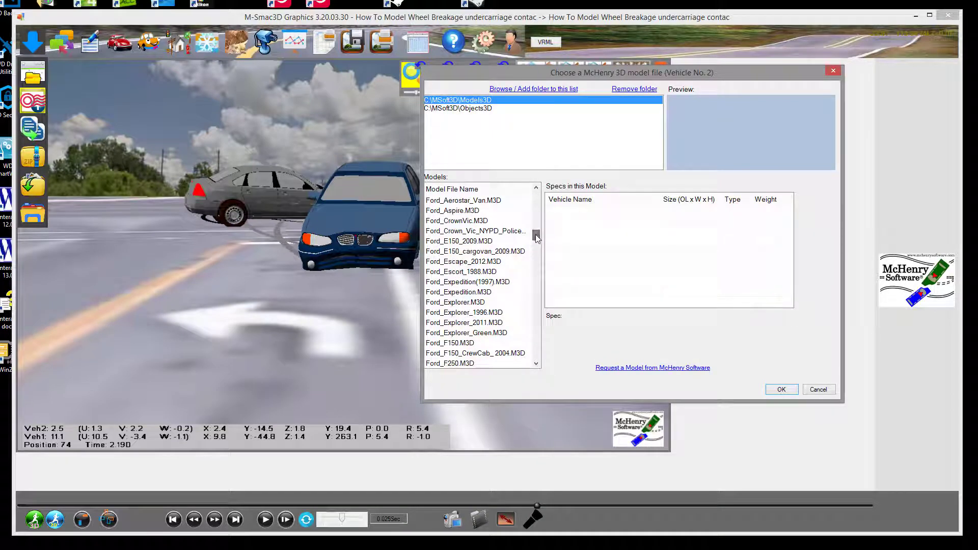
{"action": "left_click", "coordinate": [468, 273]}
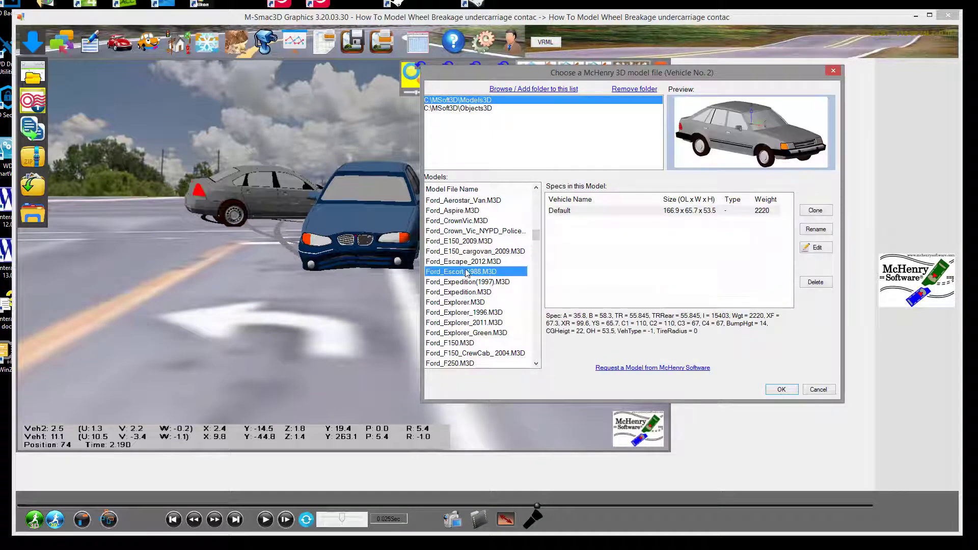
{"action": "left_click", "coordinate": [460, 263]}
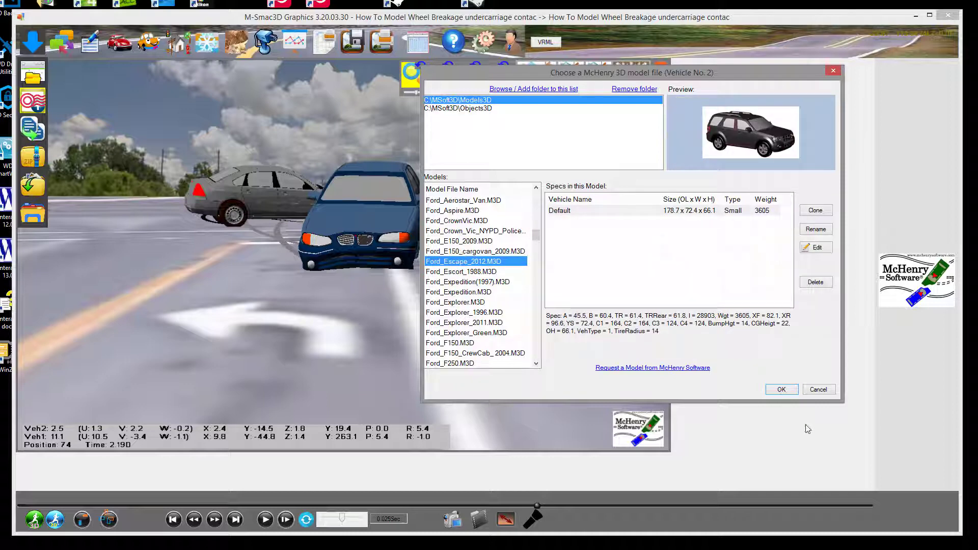
{"action": "left_click", "coordinate": [775, 391]}
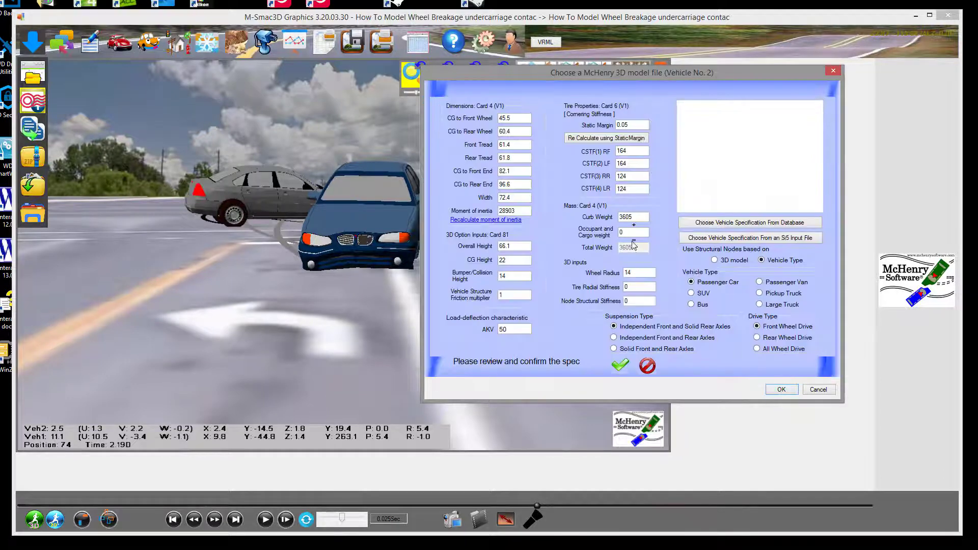
{"action": "double_click", "coordinate": [632, 233]}
{"action": "left_click", "coordinate": [621, 365]}
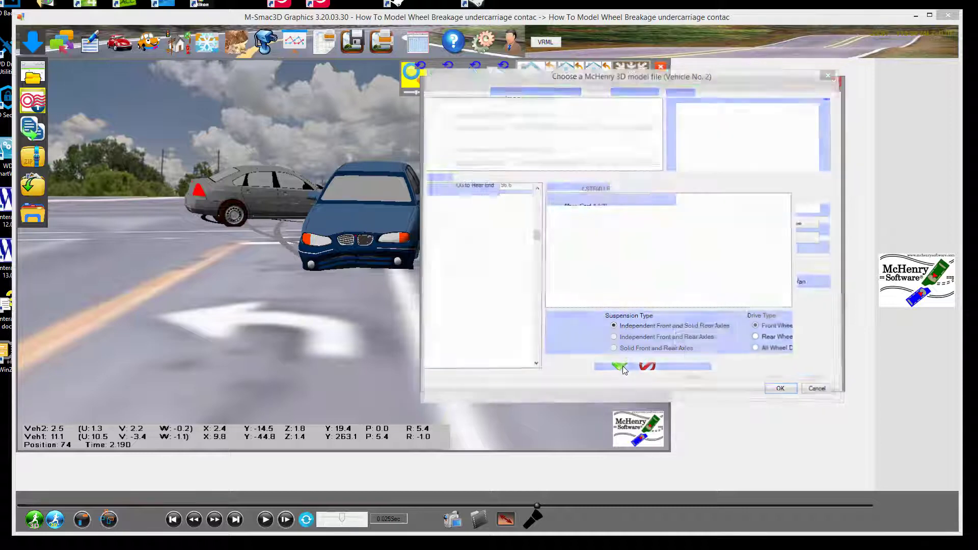
{"action": "left_click", "coordinate": [770, 378]}
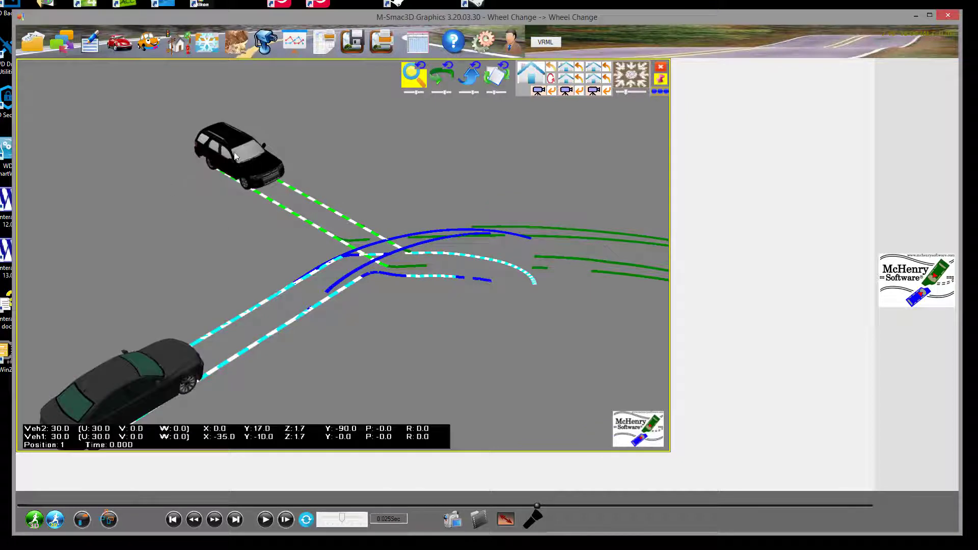
Limit the tire tracks of vehicle 2, the Ford Escape, to skid marks and set both track colors to gray
{"action": "left_click", "coordinate": [237, 146]}
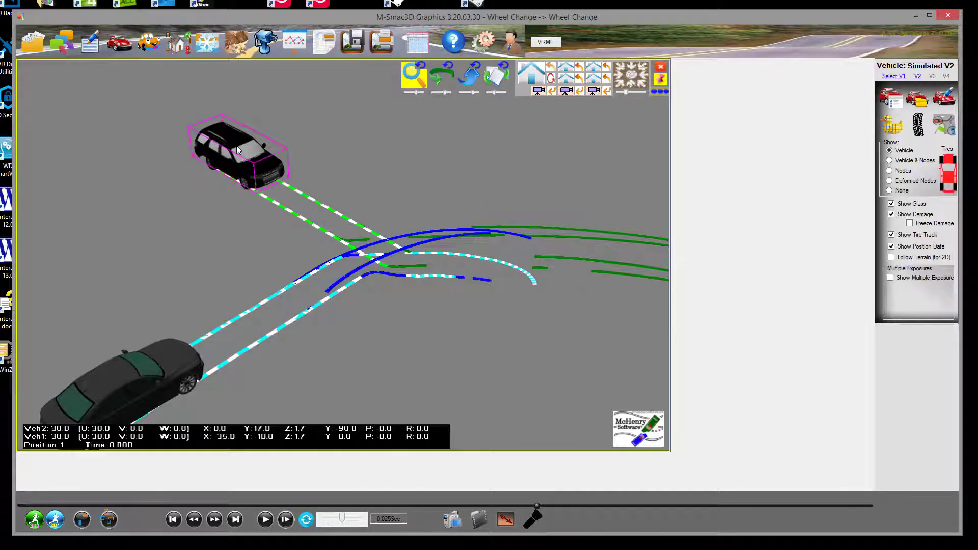
{"action": "left_click", "coordinate": [918, 127]}
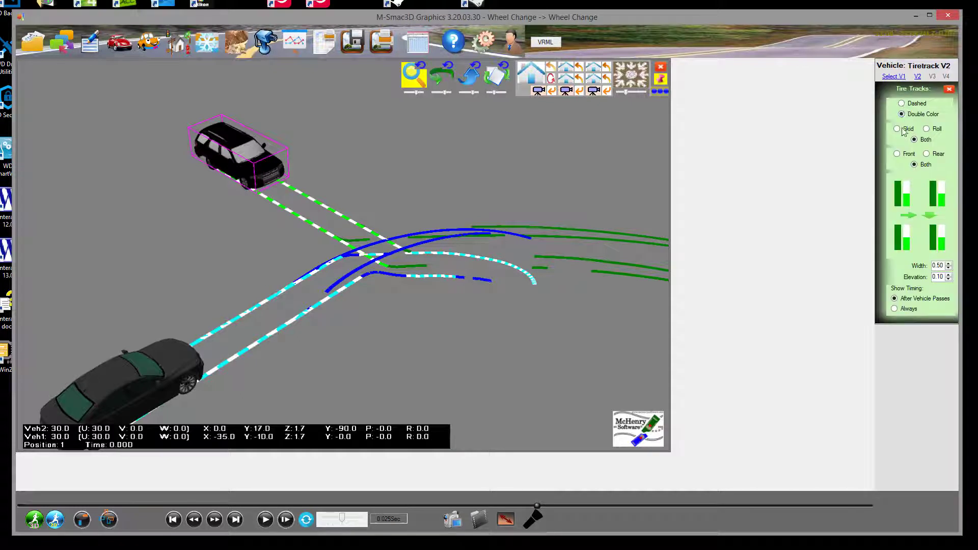
{"action": "left_click", "coordinate": [898, 129]}
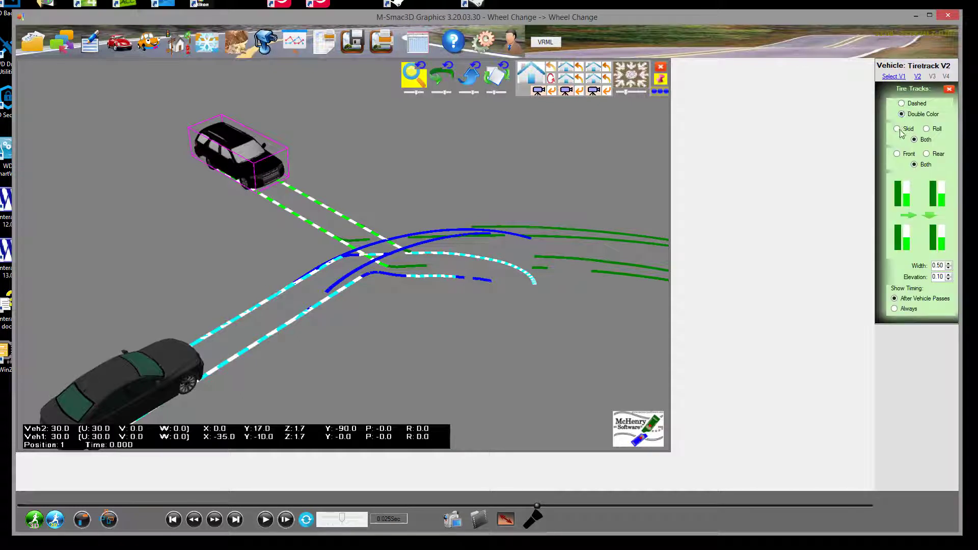
{"action": "left_click", "coordinate": [898, 194]}
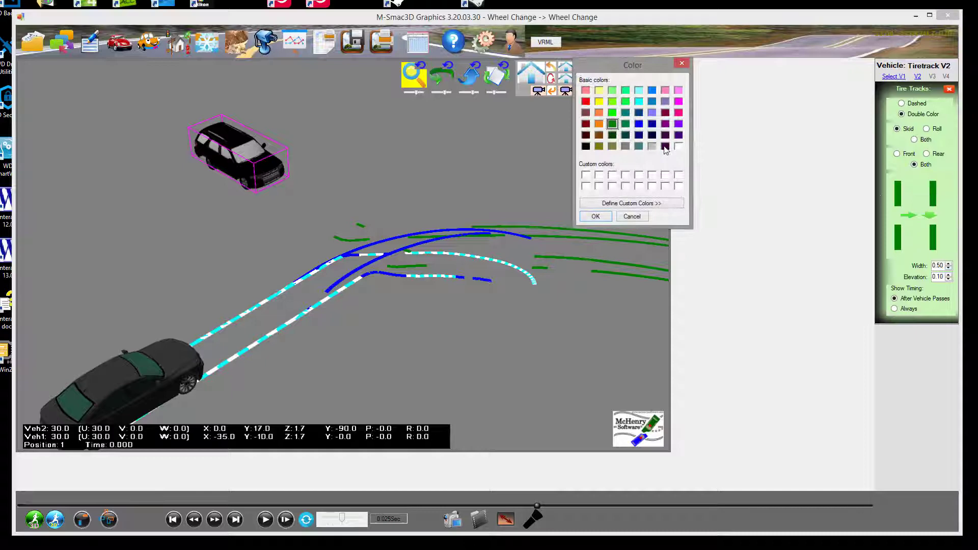
{"action": "left_click", "coordinate": [626, 146]}
{"action": "left_click", "coordinate": [595, 216]}
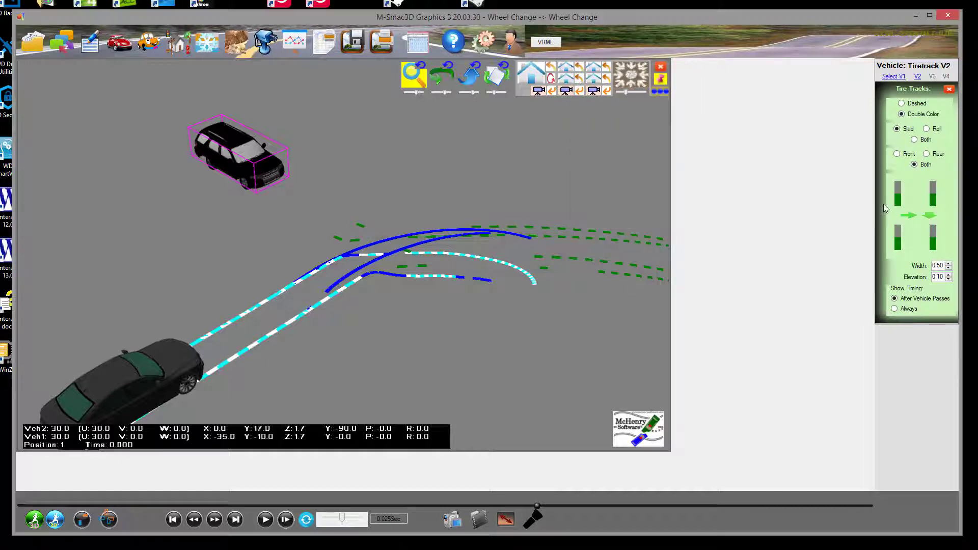
{"action": "left_click", "coordinate": [898, 201]}
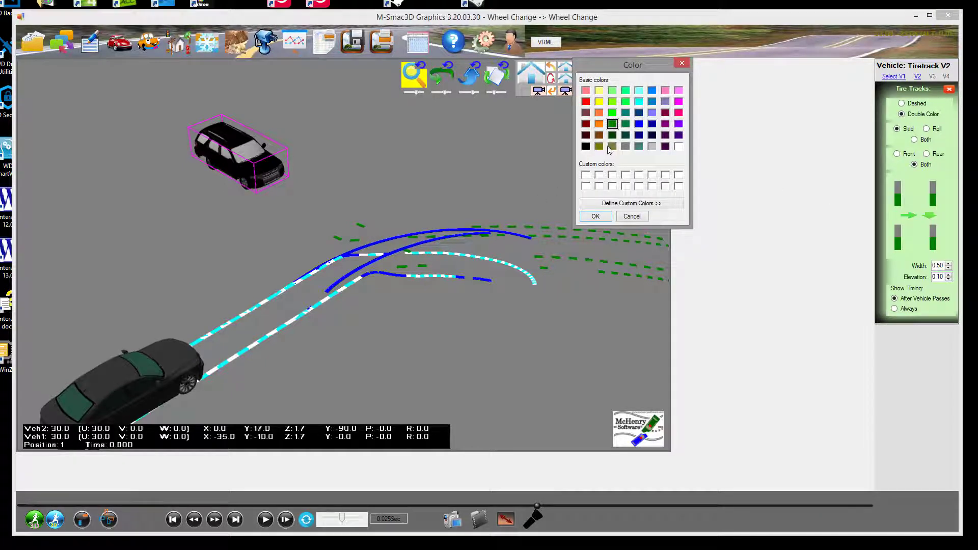
{"action": "left_click", "coordinate": [625, 146]}
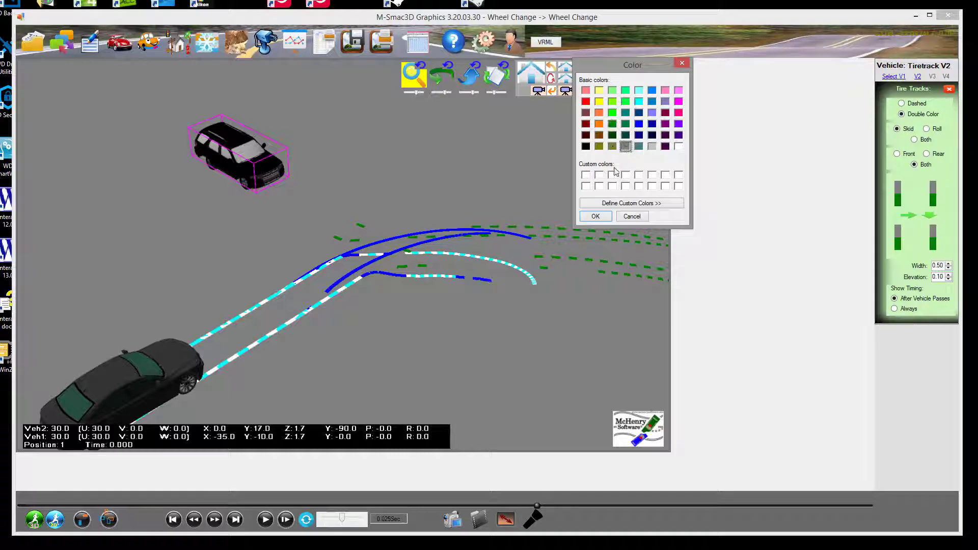
{"action": "left_click", "coordinate": [595, 216]}
Limit the tire tracks of vehicle 1, the BMW, to skid marks and set both track colors to black
{"action": "left_click", "coordinate": [112, 375]}
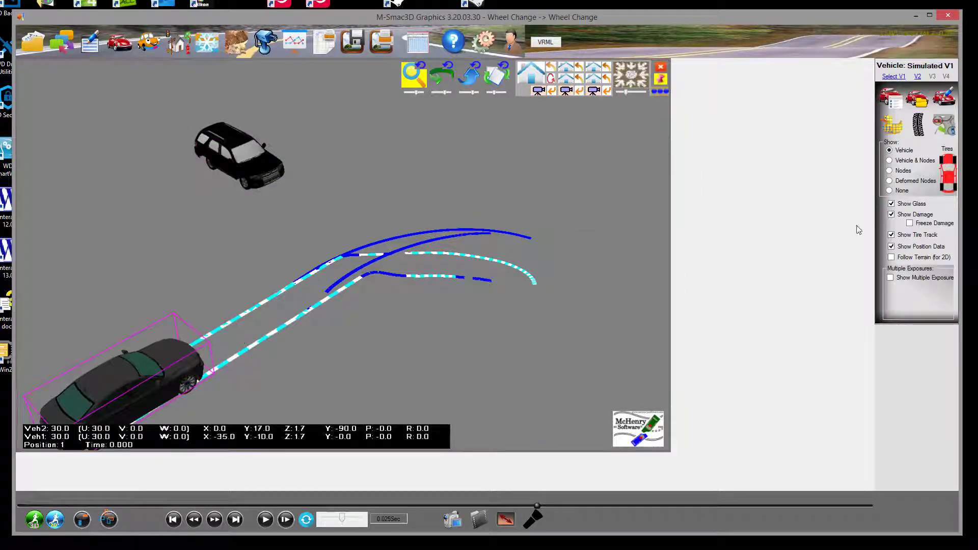
{"action": "left_click", "coordinate": [918, 124]}
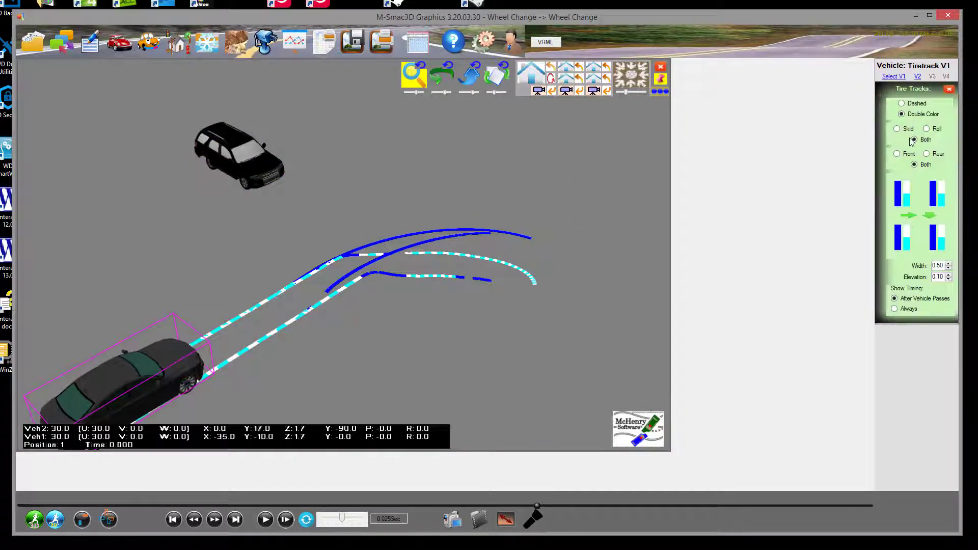
{"action": "left_click", "coordinate": [897, 129]}
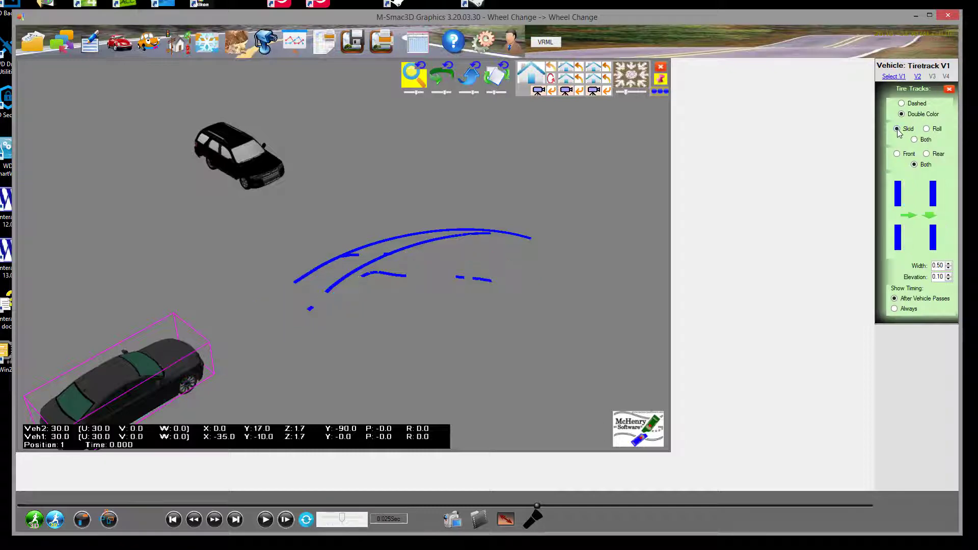
{"action": "left_click", "coordinate": [899, 188]}
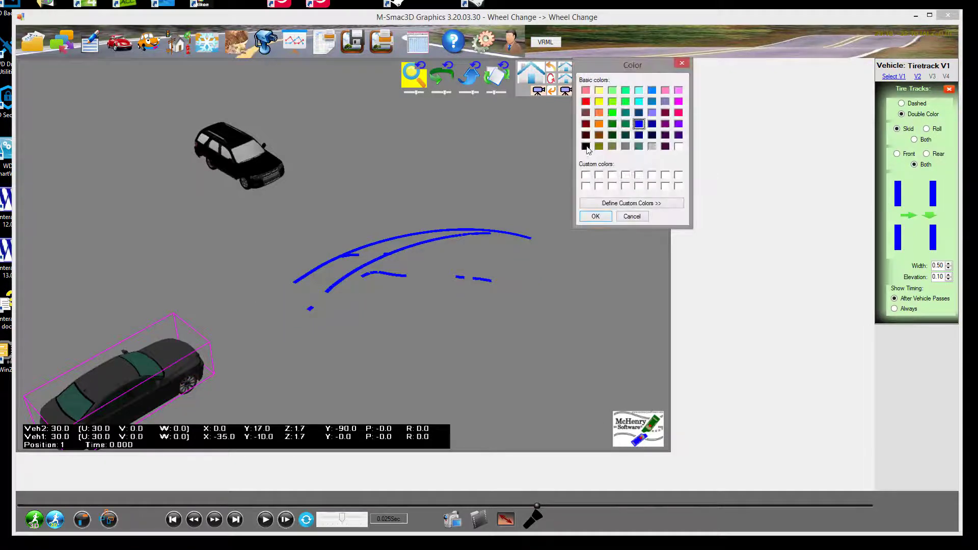
{"action": "left_click", "coordinate": [595, 216]}
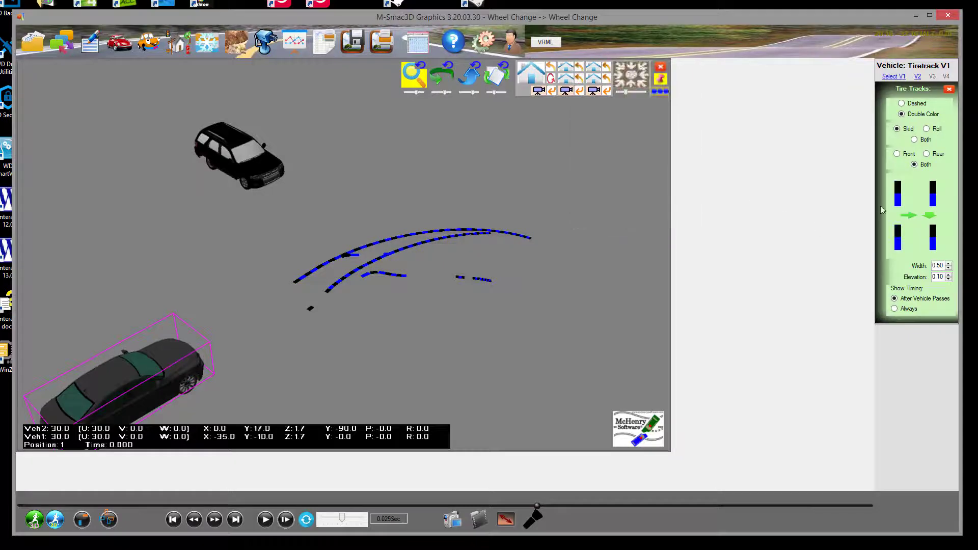
{"action": "left_click", "coordinate": [900, 200]}
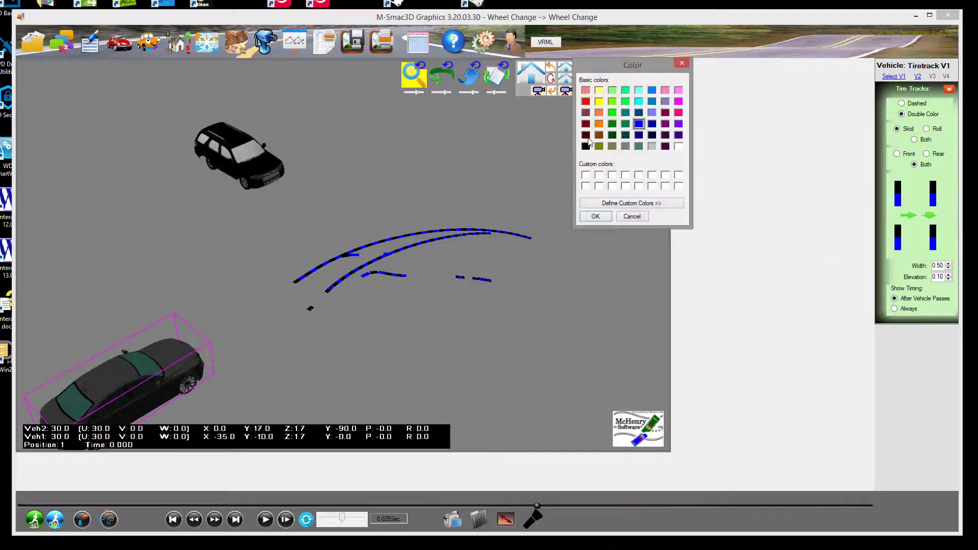
{"action": "left_click", "coordinate": [586, 146]}
{"action": "left_click", "coordinate": [595, 216]}
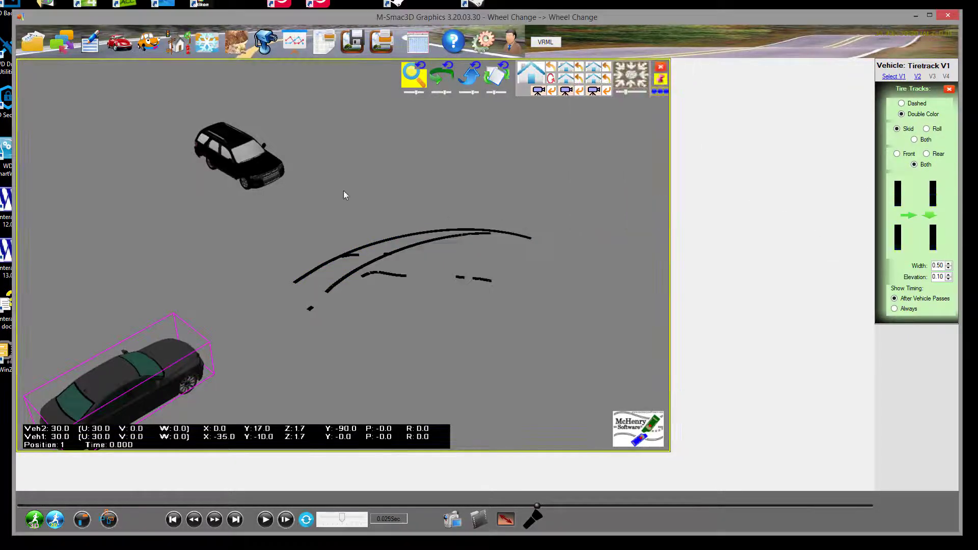
{"action": "left_click", "coordinate": [301, 192]}
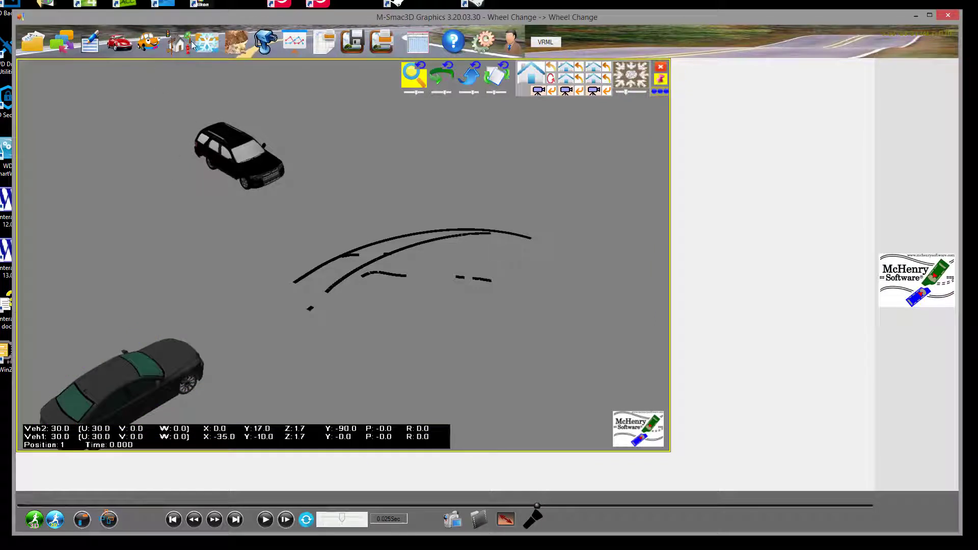
Load intersection.png from the MSoft3D Images folder as the ground image and accept the suggested image size
{"action": "left_click", "coordinate": [233, 46]}
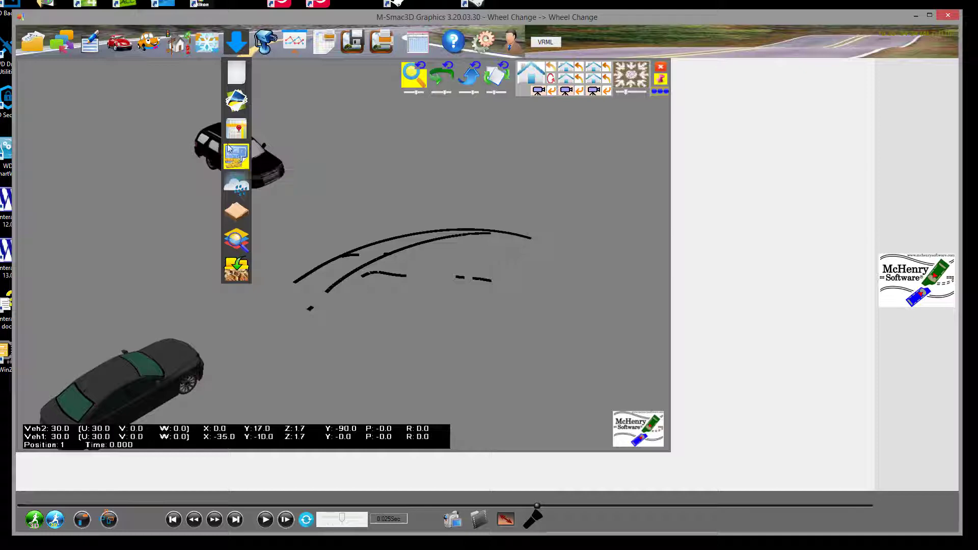
{"action": "left_click", "coordinate": [235, 106]}
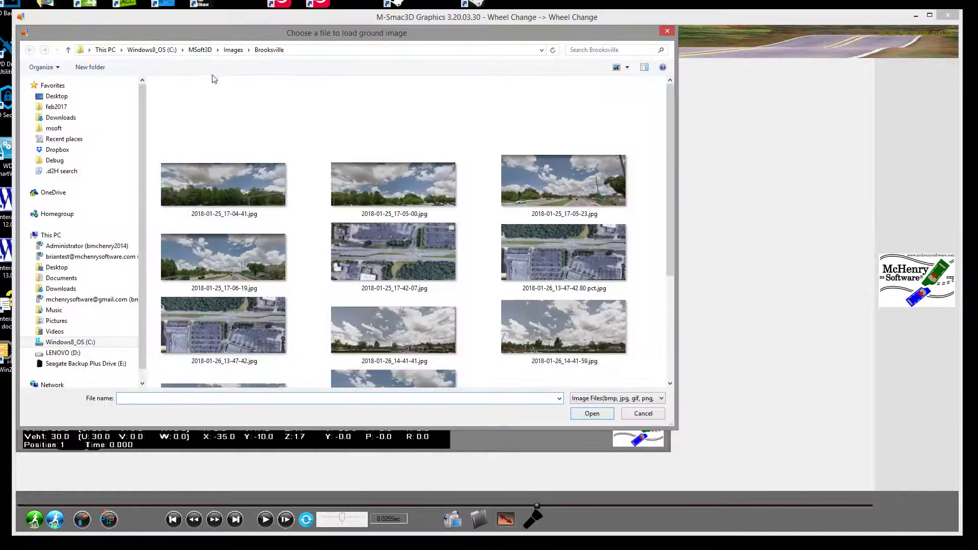
{"action": "left_click", "coordinate": [233, 49]}
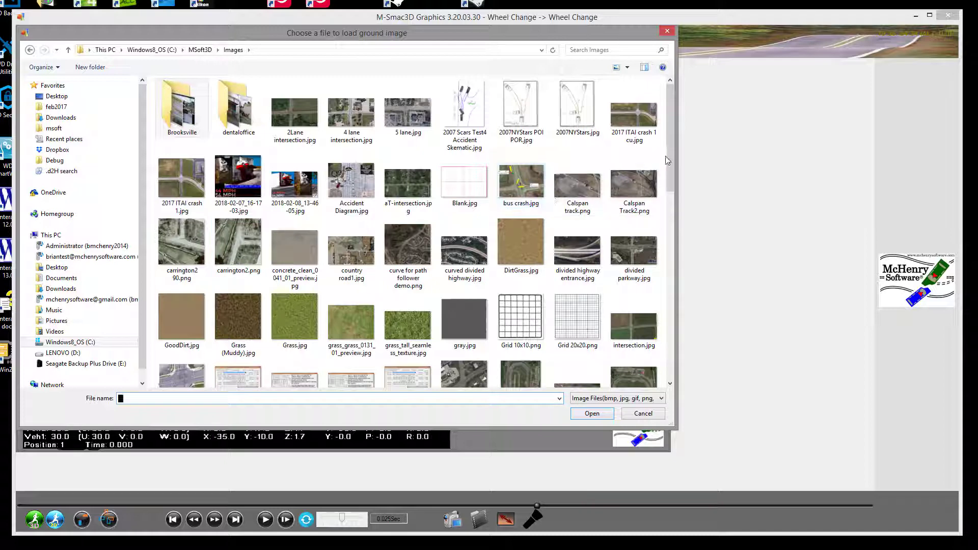
{"action": "left_click_drag", "start_coordinate": [675, 156], "coordinate": [671, 175]}
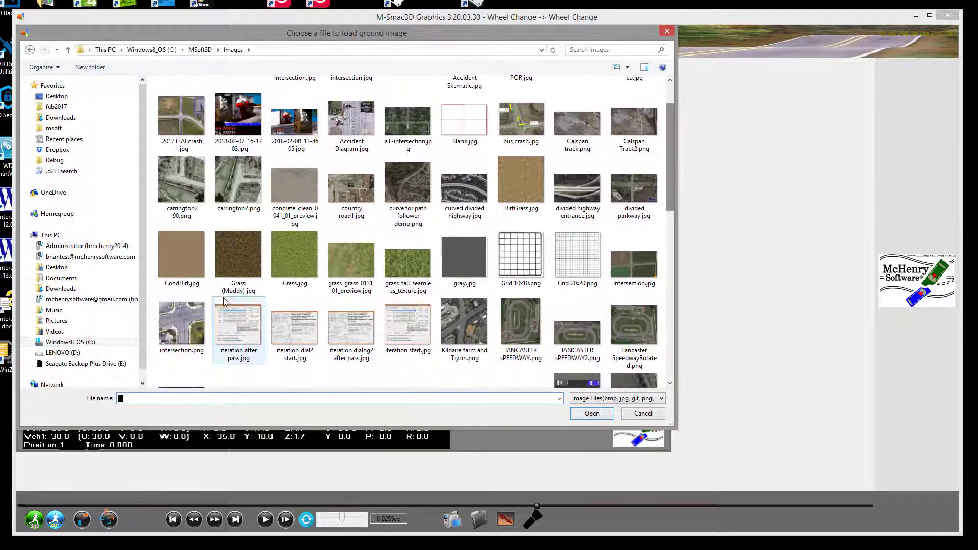
{"action": "double_click", "coordinate": [172, 319]}
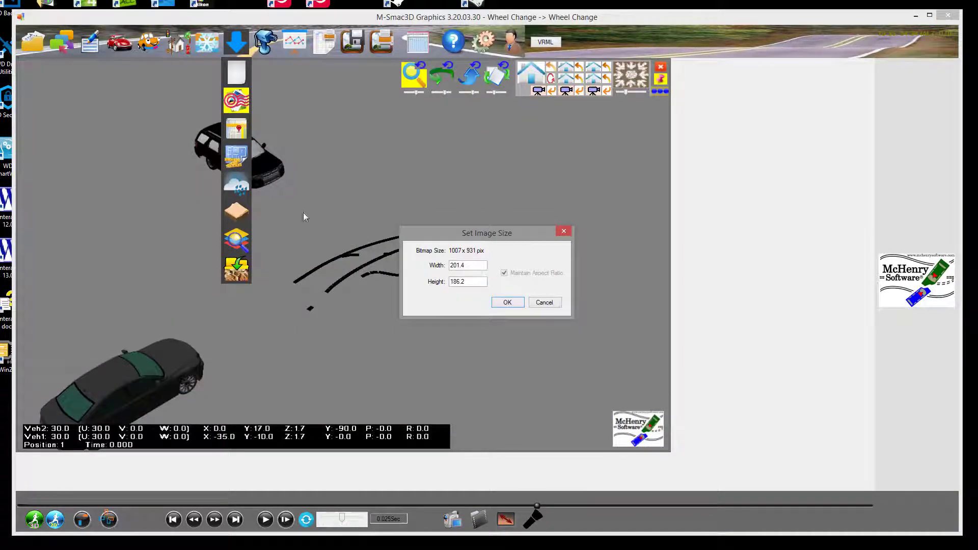
{"action": "left_click", "coordinate": [508, 302]}
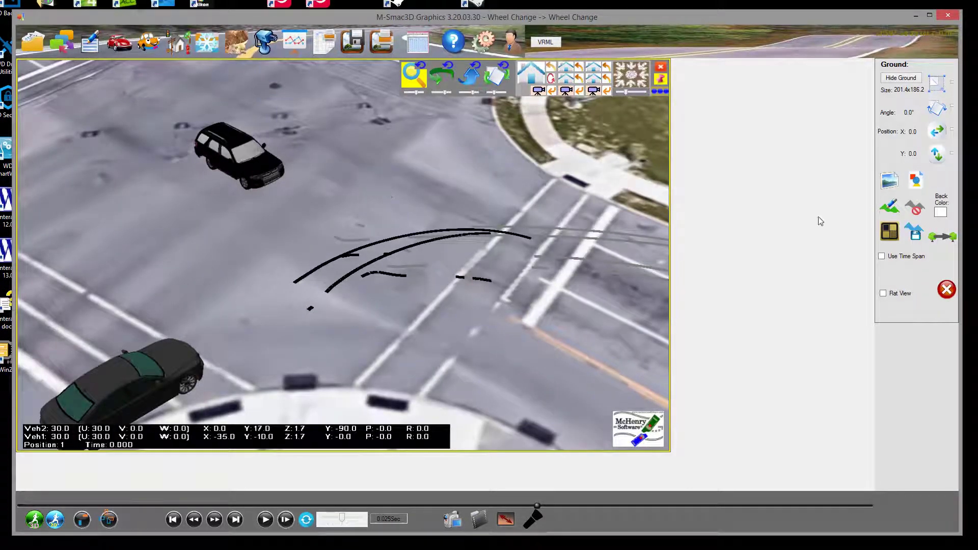
Scale the ground image from points by marking both ends of its 20 ft map scale bar and entering a distance of 20
{"action": "left_click", "coordinate": [889, 181]}
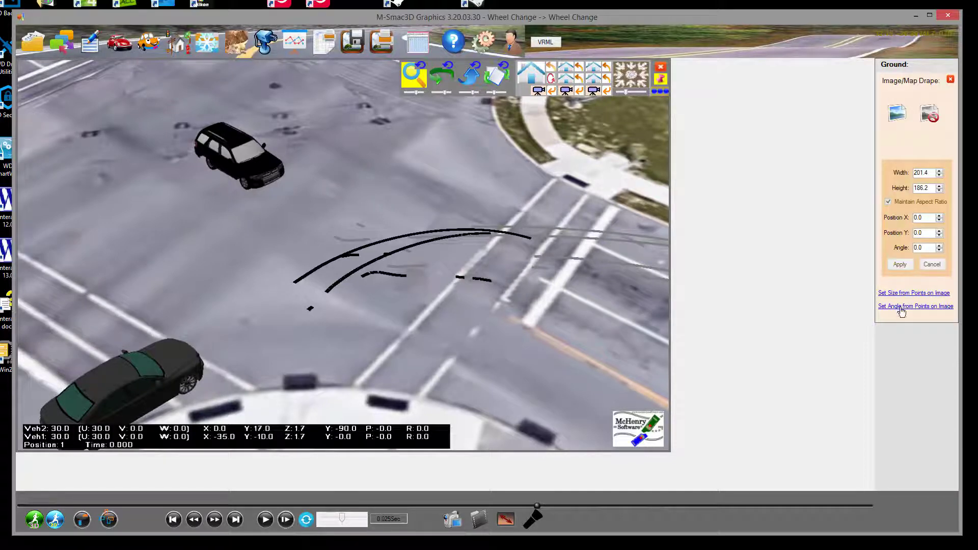
{"action": "left_click", "coordinate": [895, 294]}
{"action": "scroll", "coordinate": [475, 292], "scroll_direction": "up", "scroll_amount": 5}
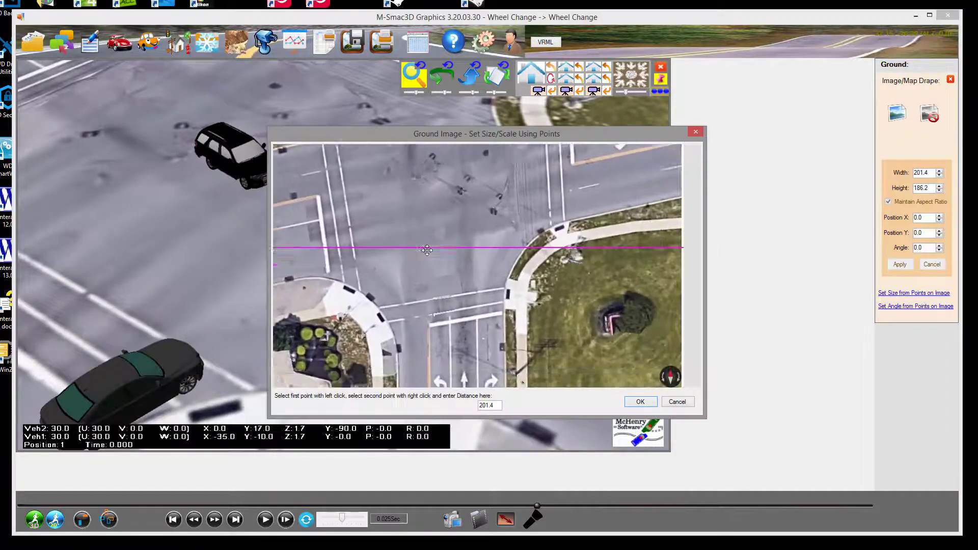
{"action": "scroll", "coordinate": [476, 291], "scroll_direction": "up", "scroll_amount": 1}
{"action": "middle_click_drag", "start_coordinate": [501, 332], "coordinate": [530, 300]}
{"action": "middle_click_drag", "start_coordinate": [348, 165], "coordinate": [474, 337]}
{"action": "scroll", "coordinate": [462, 305], "scroll_direction": "down", "scroll_amount": 3}
{"action": "scroll", "coordinate": [463, 305], "scroll_direction": "down", "scroll_amount": 1}
{"action": "middle_click_drag", "start_coordinate": [450, 276], "coordinate": [491, 303]}
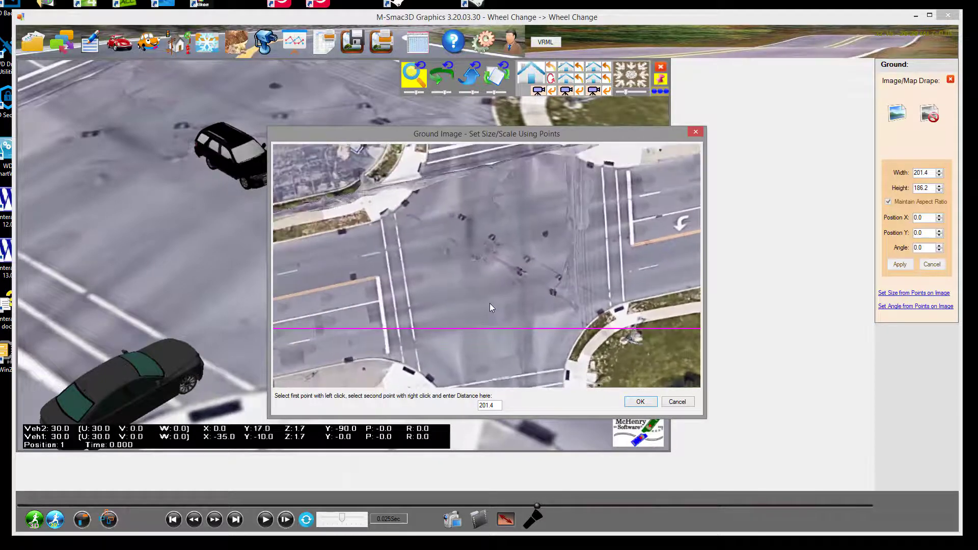
{"action": "middle_click_drag", "start_coordinate": [409, 313], "coordinate": [429, 276]}
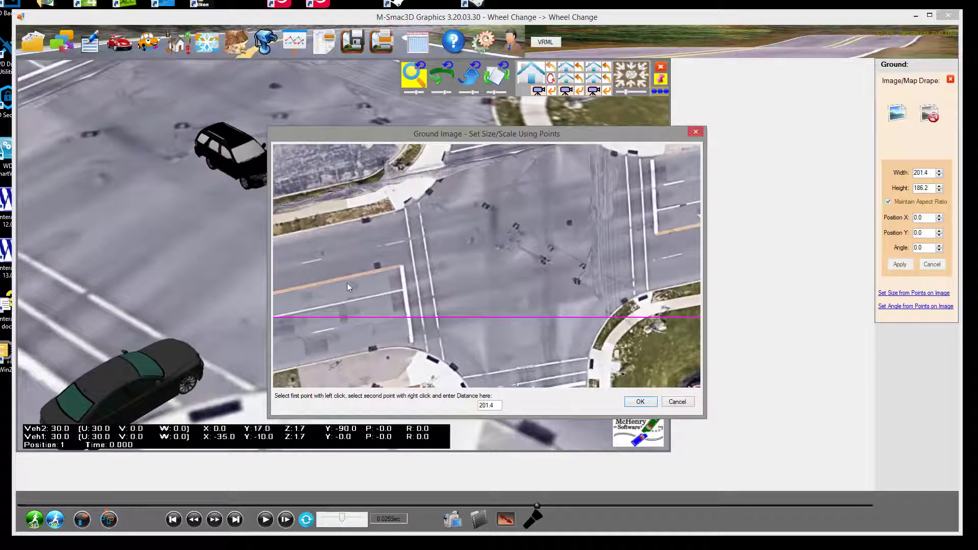
{"action": "middle_click_drag", "start_coordinate": [584, 298], "coordinate": [482, 235]}
{"action": "scroll", "coordinate": [487, 334], "scroll_direction": "down", "scroll_amount": 4}
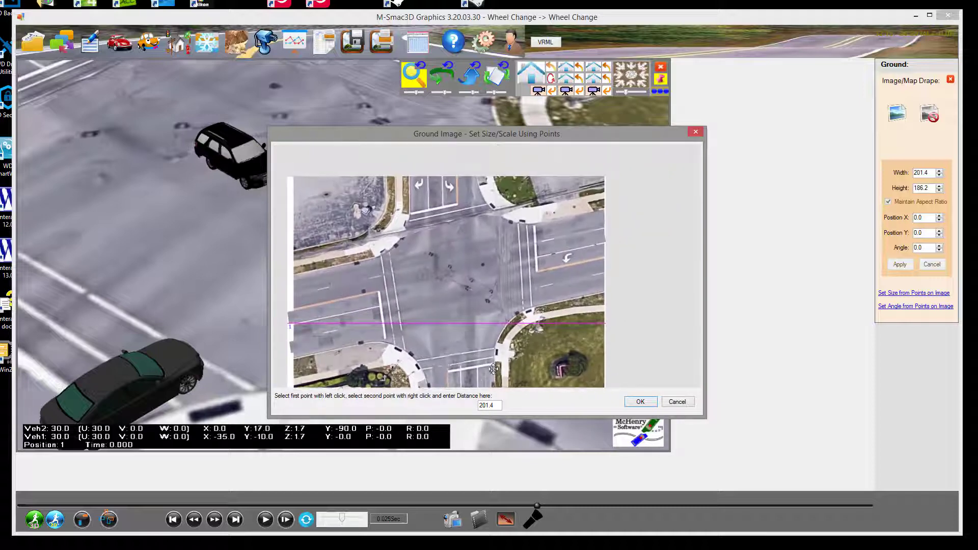
{"action": "scroll", "coordinate": [495, 337], "scroll_direction": "up", "scroll_amount": 6}
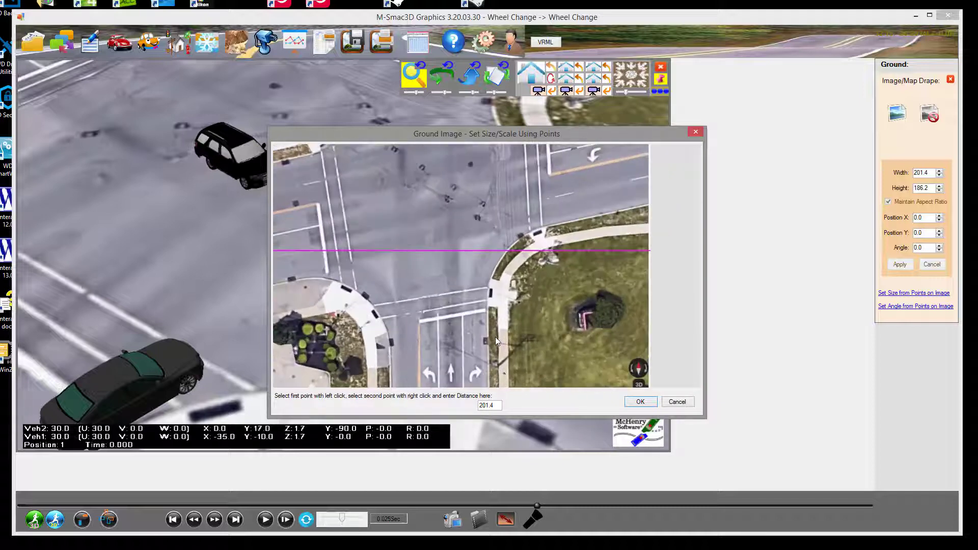
{"action": "scroll", "coordinate": [506, 291], "scroll_direction": "up", "scroll_amount": 3, "text": "ctrl"}
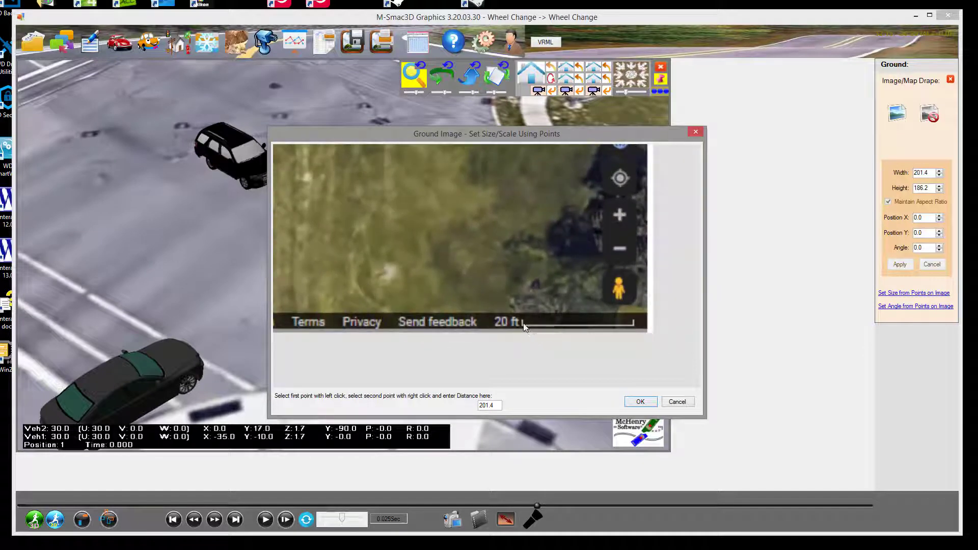
{"action": "left_click", "coordinate": [522, 323]}
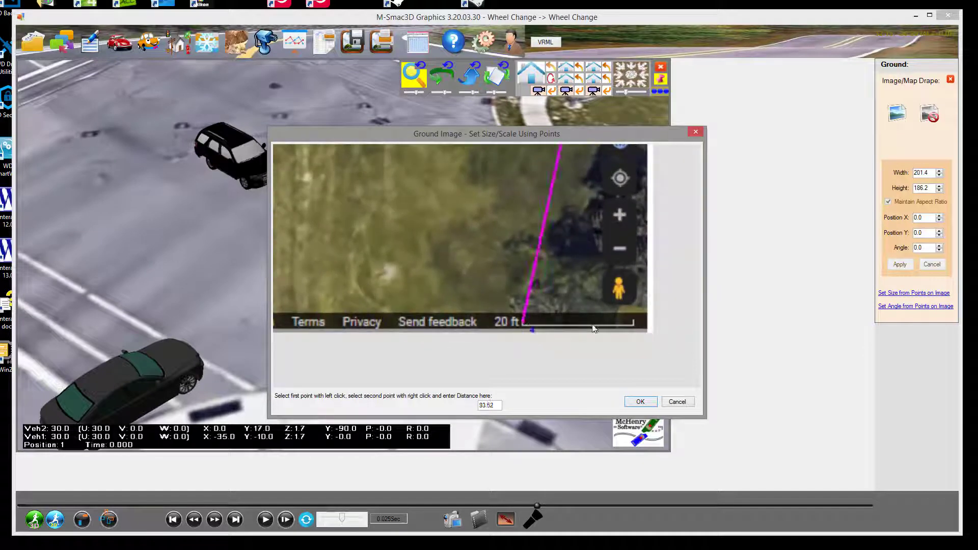
{"action": "right_click", "coordinate": [632, 324]}
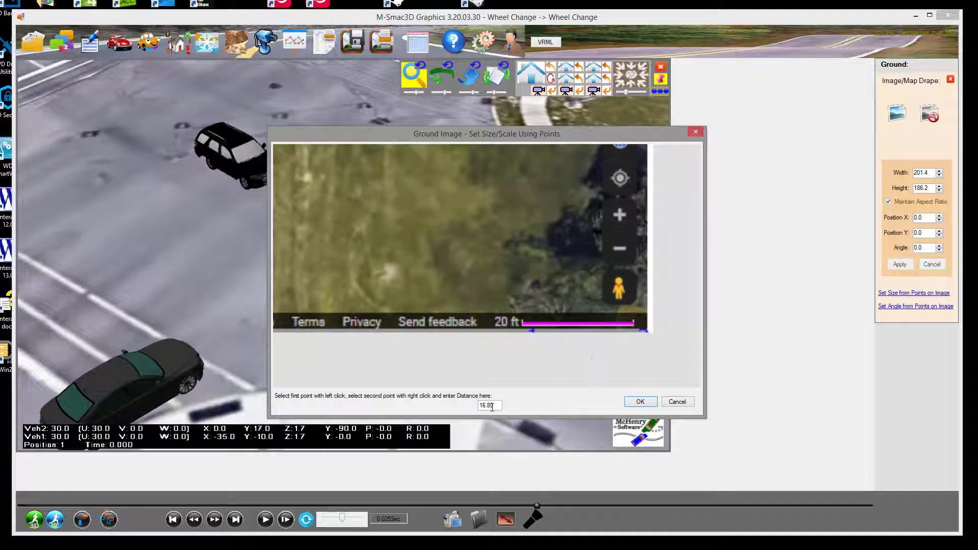
{"action": "left_click_drag", "start_coordinate": [442, 401], "coordinate": [459, 400]}
{"action": "type", "text": "20"}
{"action": "key", "text": "Return"}
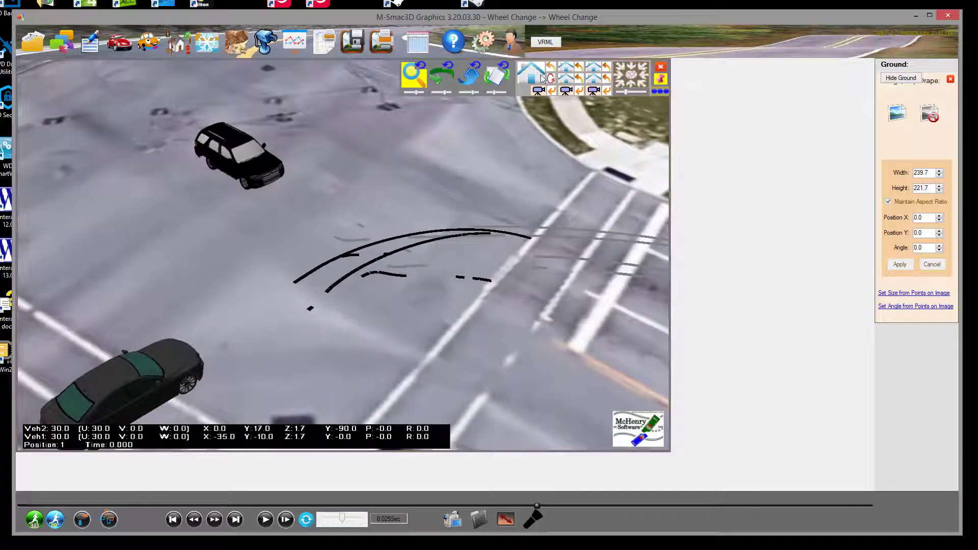
From an overhead view, move vehicle 2's initial position up the intersection to about X -4, Y 55.3
{"action": "left_click", "coordinate": [532, 73]}
{"action": "left_click_drag", "start_coordinate": [386, 185], "coordinate": [390, 121]}
{"action": "left_click_drag", "start_coordinate": [347, 209], "coordinate": [330, 264]}
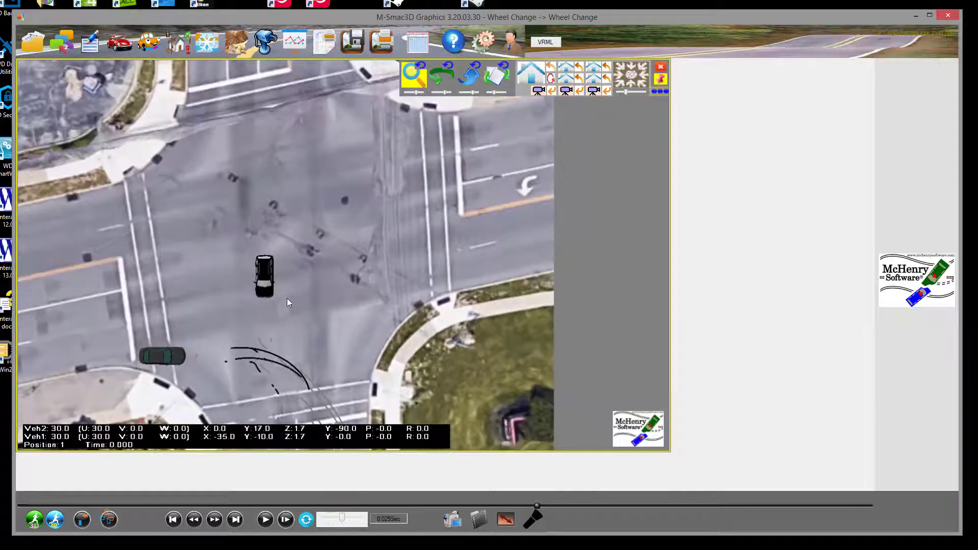
{"action": "left_click", "coordinate": [263, 274]}
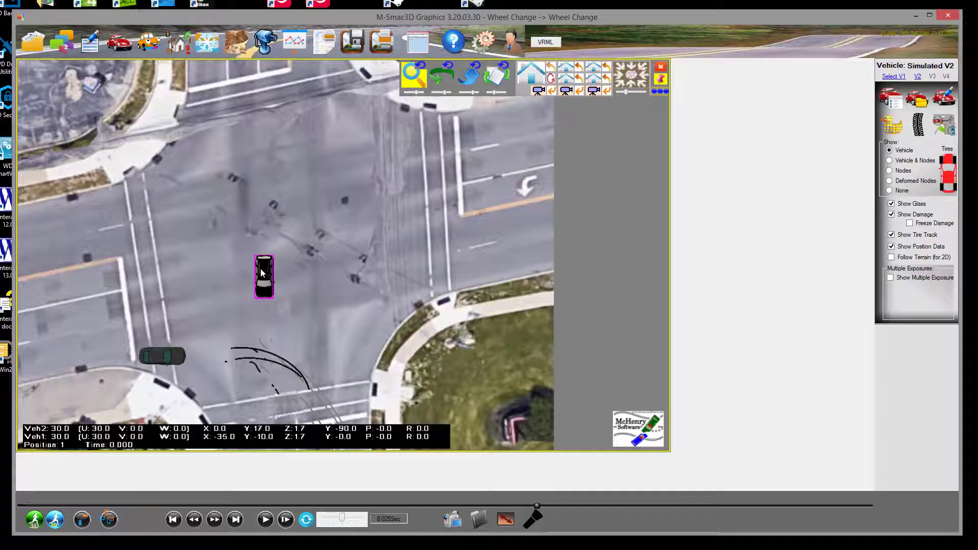
{"action": "left_click", "coordinate": [943, 125]}
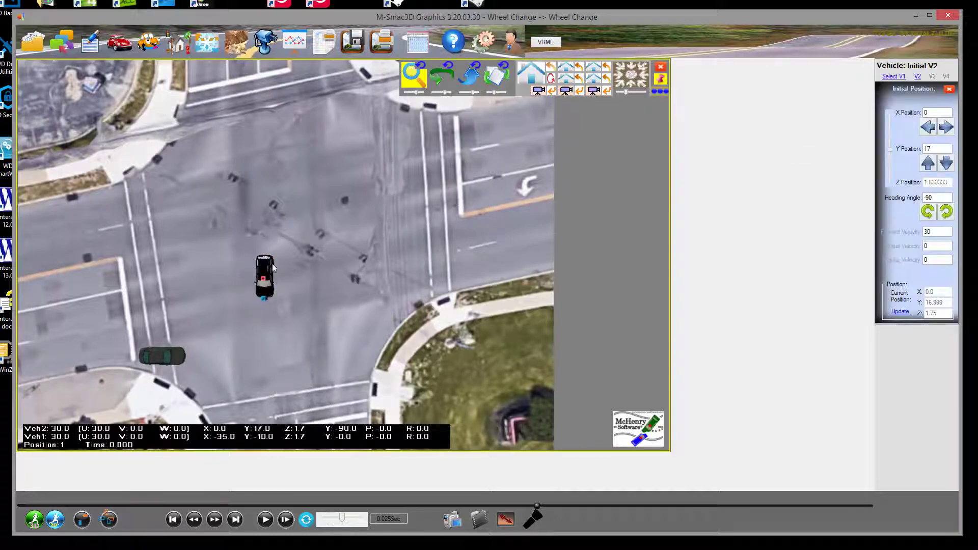
{"action": "left_click_drag", "start_coordinate": [261, 278], "coordinate": [264, 239]}
{"action": "left_click_drag", "start_coordinate": [264, 183], "coordinate": [251, 166]}
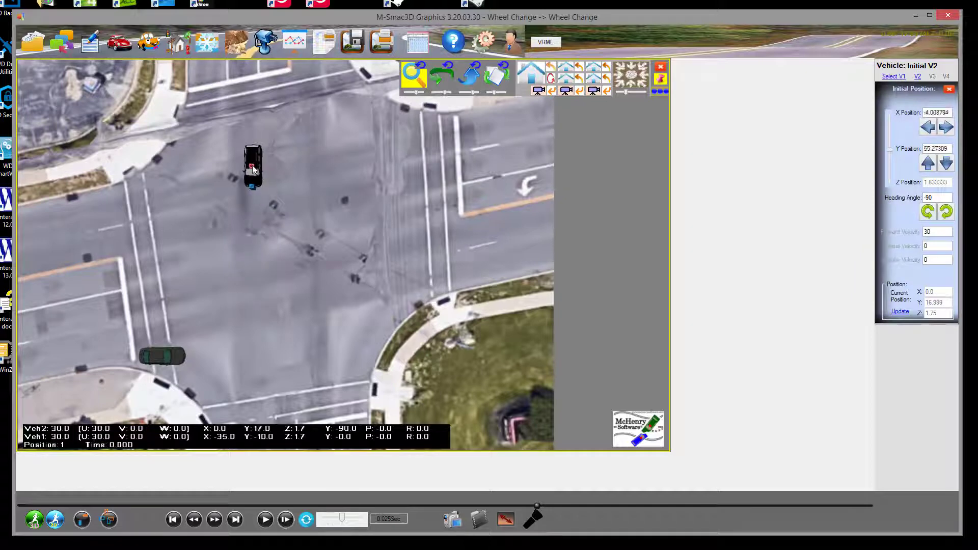
Place vehicle 1 facing vehicle 2 at about X 3, Y 6.6, with a heading angle of about -265
{"action": "left_click", "coordinate": [162, 358]}
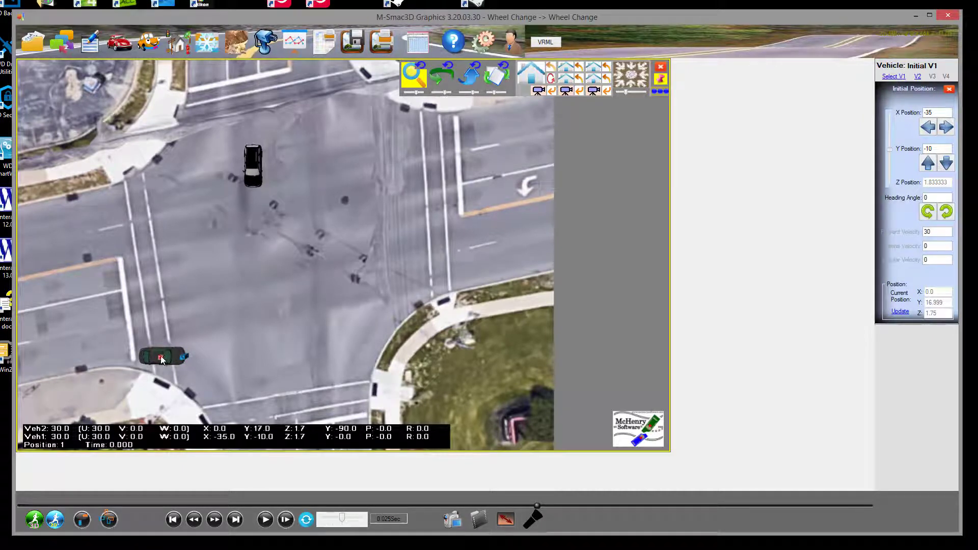
{"action": "mouse_move", "coordinate": [161, 355]}
{"action": "left_mouse_down"}
{"action": "mouse_move", "coordinate": [289, 335]}
{"action": "mouse_move", "coordinate": [268, 311]}
{"action": "left_mouse_up"}
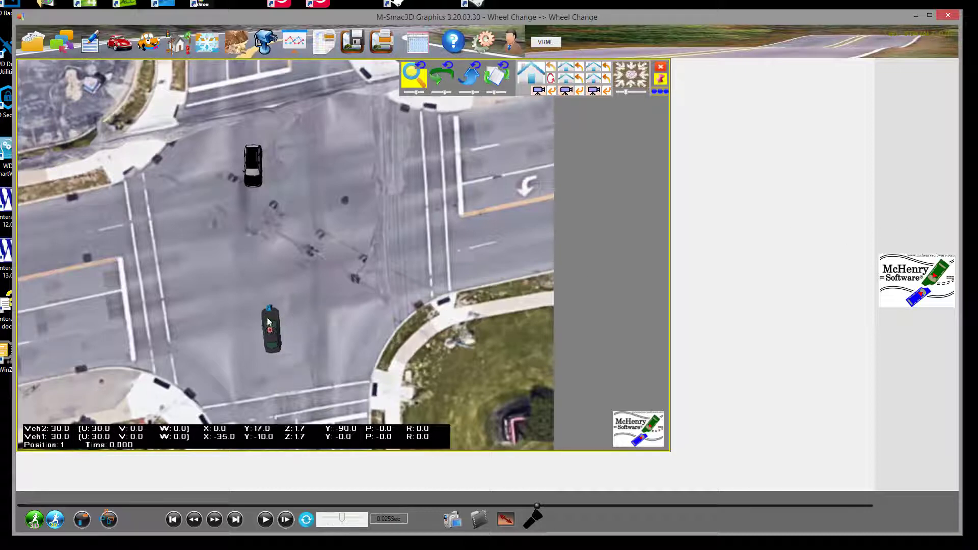
{"action": "left_click_drag", "start_coordinate": [269, 322], "coordinate": [271, 310]}
{"action": "left_click", "coordinate": [272, 312]}
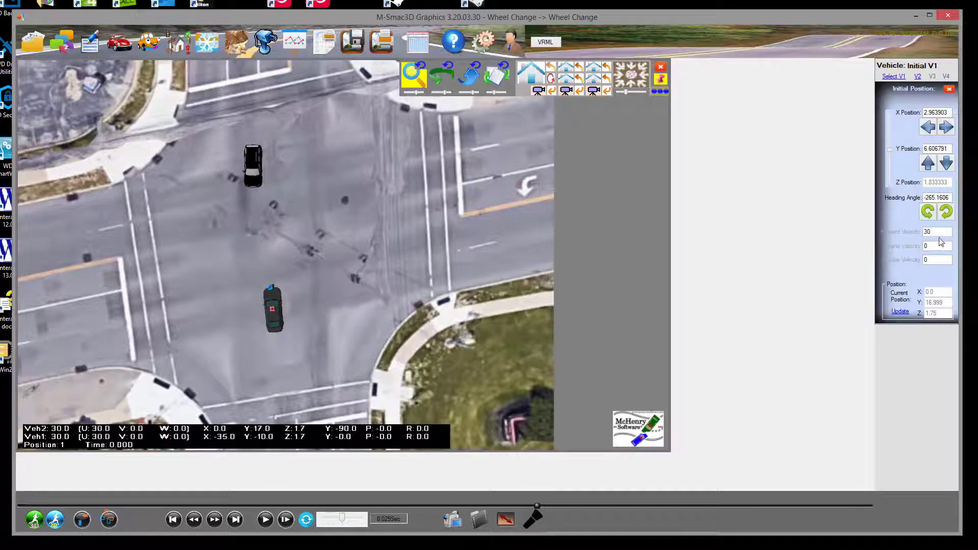
Set the initial forward velocity to 10 for vehicle 1 and 65 for vehicle 2
{"action": "left_click", "coordinate": [939, 233]}
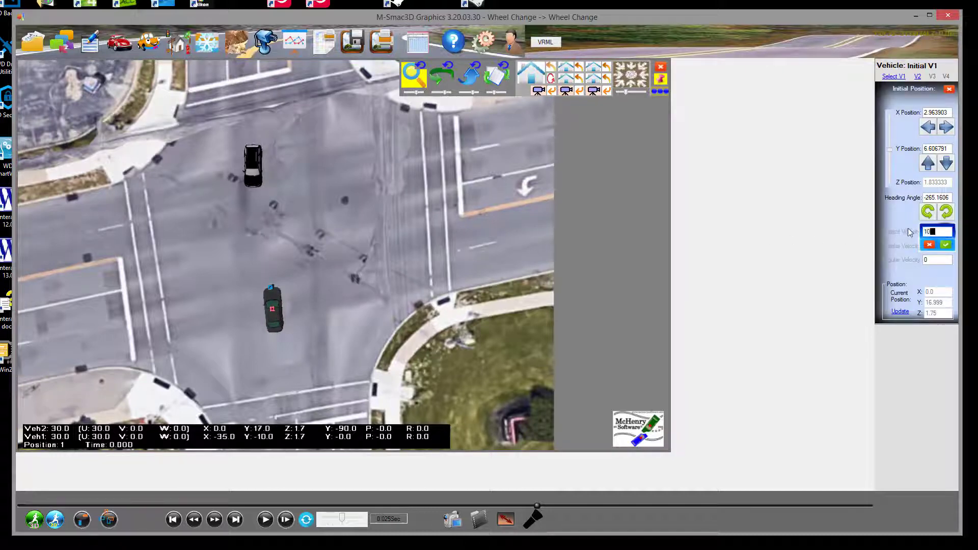
{"action": "key", "text": "Return"}
{"action": "left_click", "coordinate": [251, 165]}
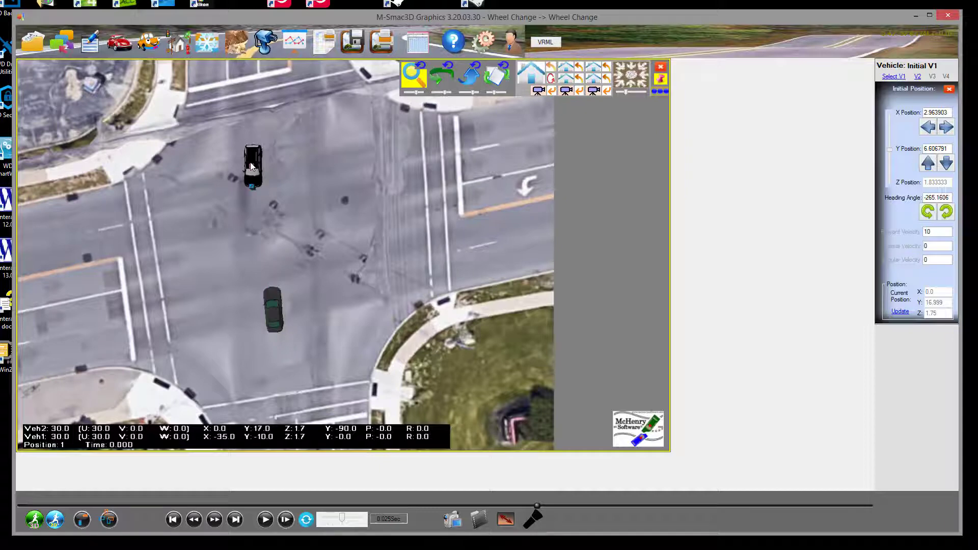
{"action": "left_click", "coordinate": [939, 232]}
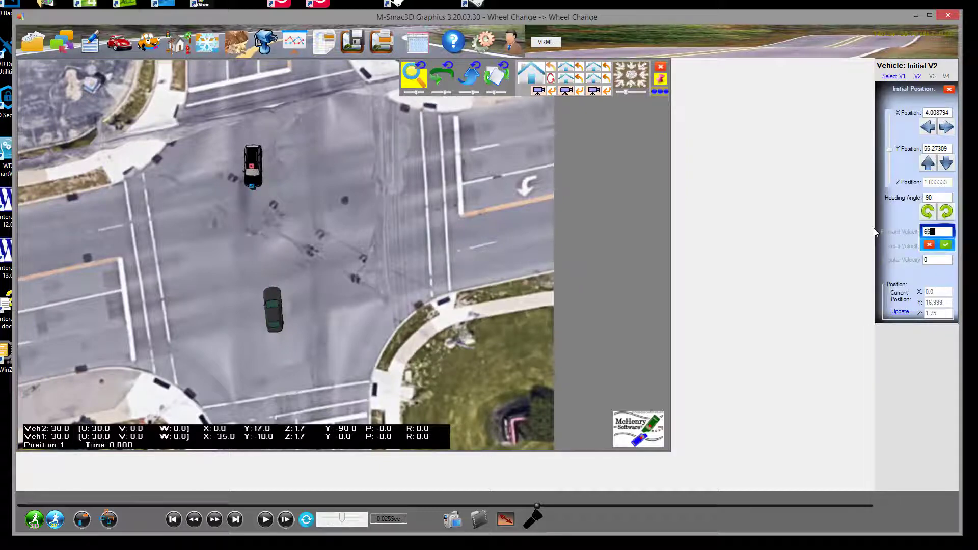
{"action": "key", "text": "Return"}
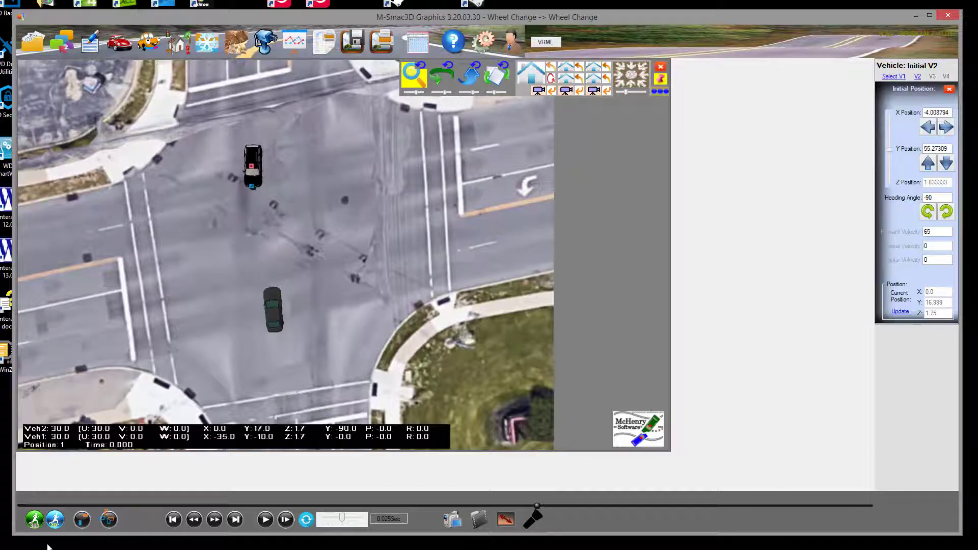
Run the simulation, play the resulting vehicle motion, and return the playback to its start
{"action": "left_click", "coordinate": [28, 522]}
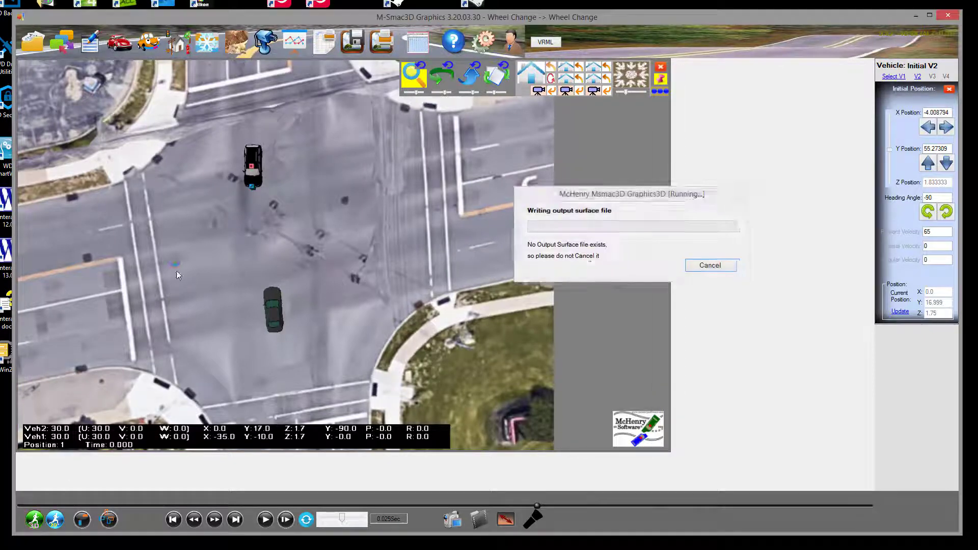
{"action": "left_click", "coordinate": [269, 520]}
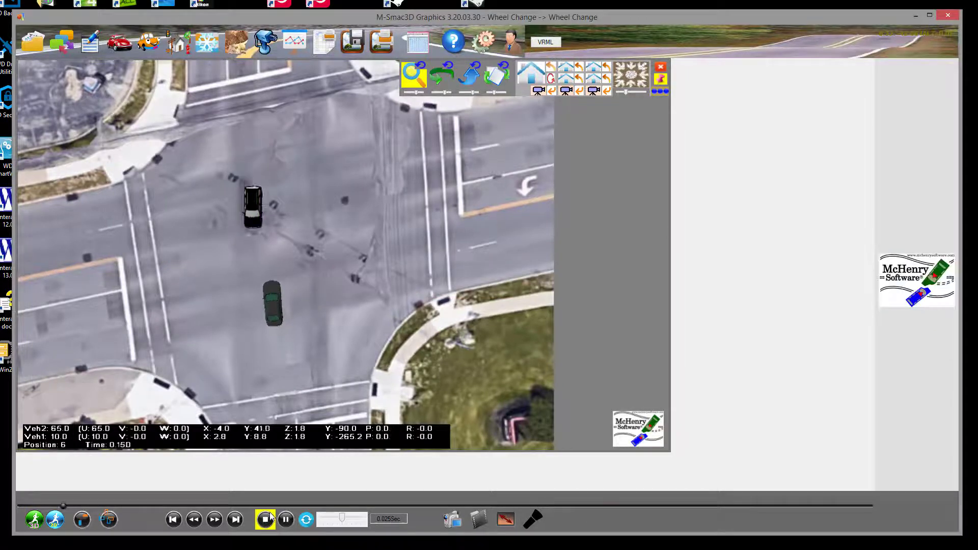
{"action": "left_click", "coordinate": [285, 520]}
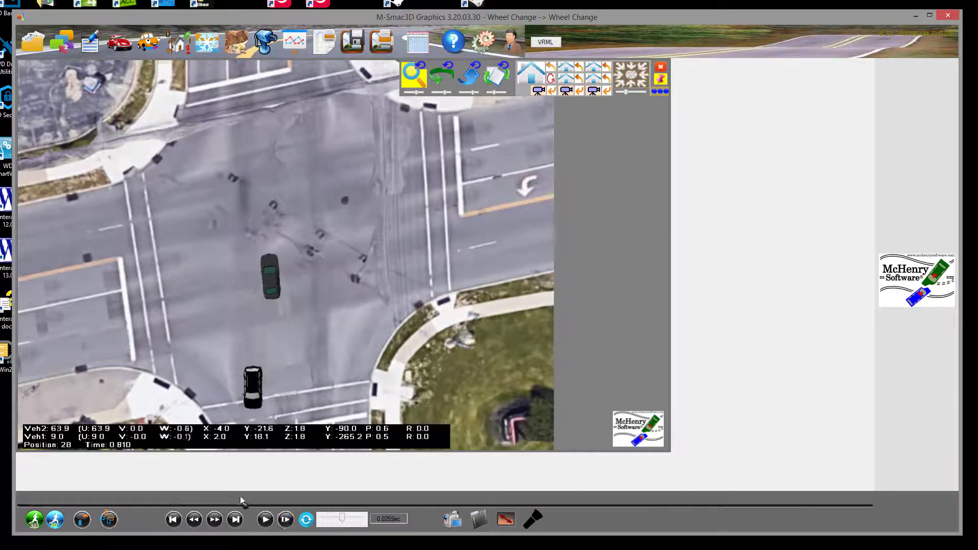
{"action": "left_click", "coordinate": [173, 519]}
Shift vehicle 2's initial position one unit toward vehicle 1's path, to X -3.008794
{"action": "left_click", "coordinate": [253, 175]}
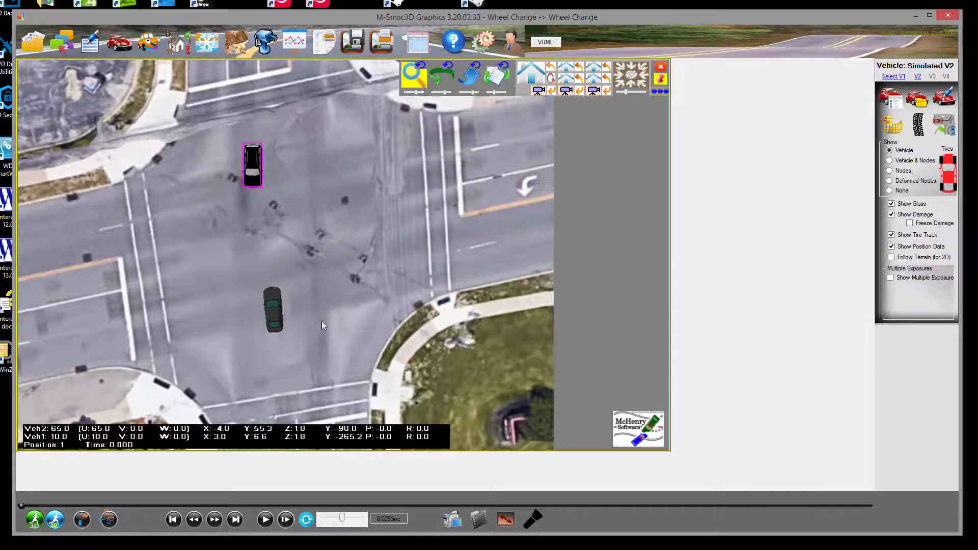
{"action": "mouse_move", "coordinate": [322, 321]}
{"action": "left_mouse_down"}
{"action": "mouse_move", "coordinate": [321, 290]}
{"action": "mouse_move", "coordinate": [320, 329]}
{"action": "left_mouse_up"}
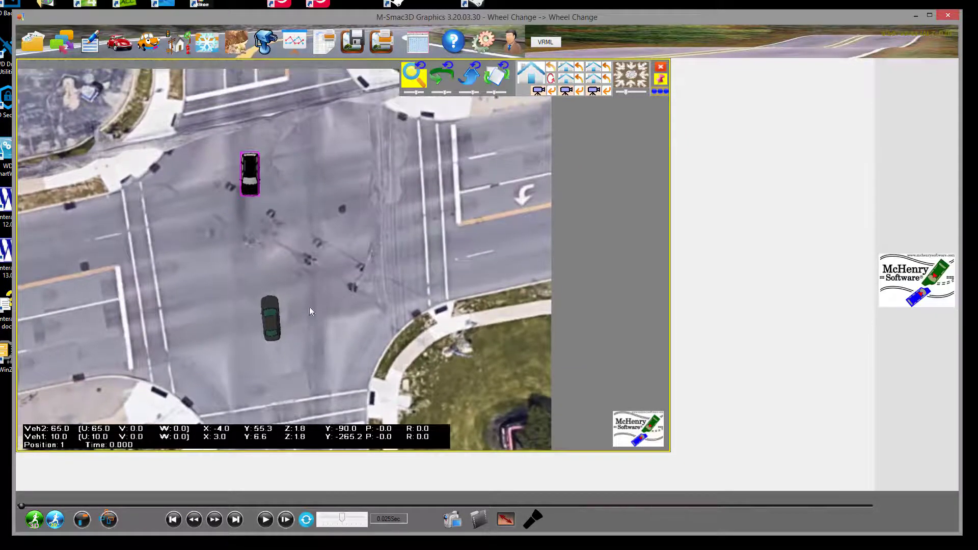
{"action": "left_click", "coordinate": [251, 175]}
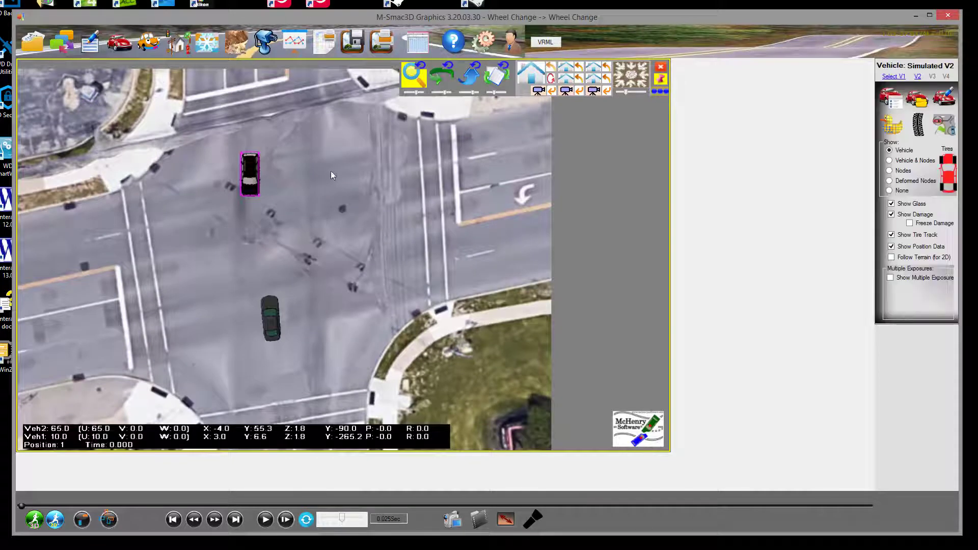
{"action": "left_click", "coordinate": [944, 125]}
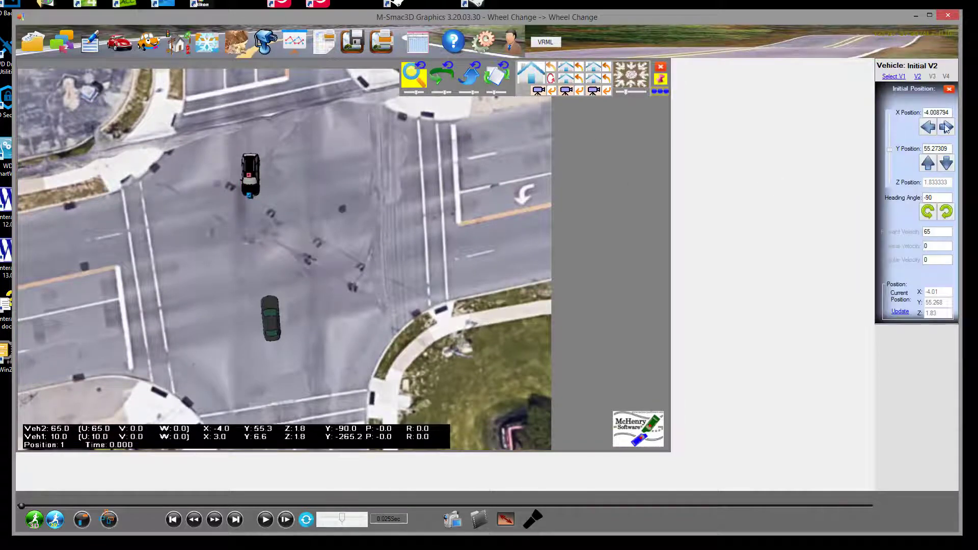
{"action": "left_click", "coordinate": [945, 127]}
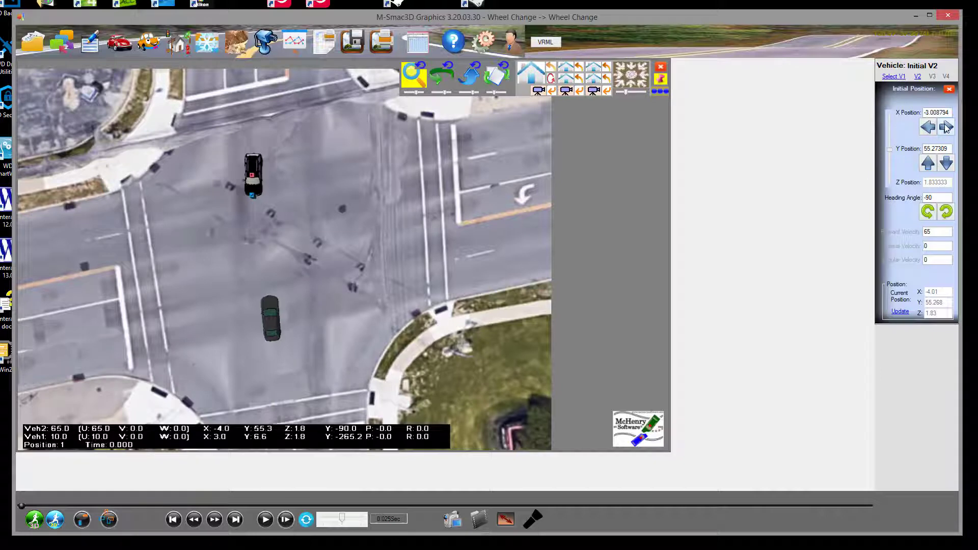
Shift vehicle 2's initial position to X -2.008794, then run the simulation and play the resulting motion
{"action": "left_click", "coordinate": [946, 128]}
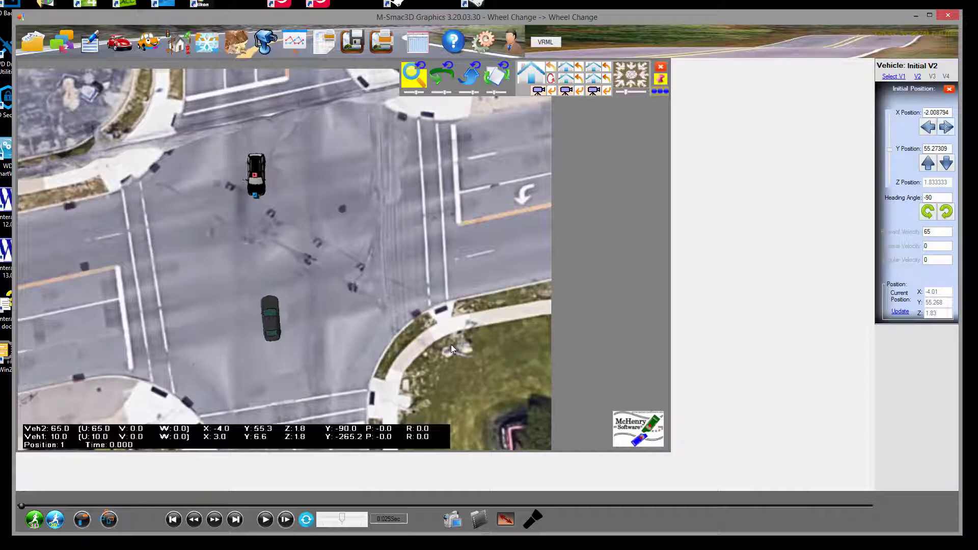
{"action": "left_click", "coordinate": [34, 520]}
{"action": "left_click", "coordinate": [264, 519]}
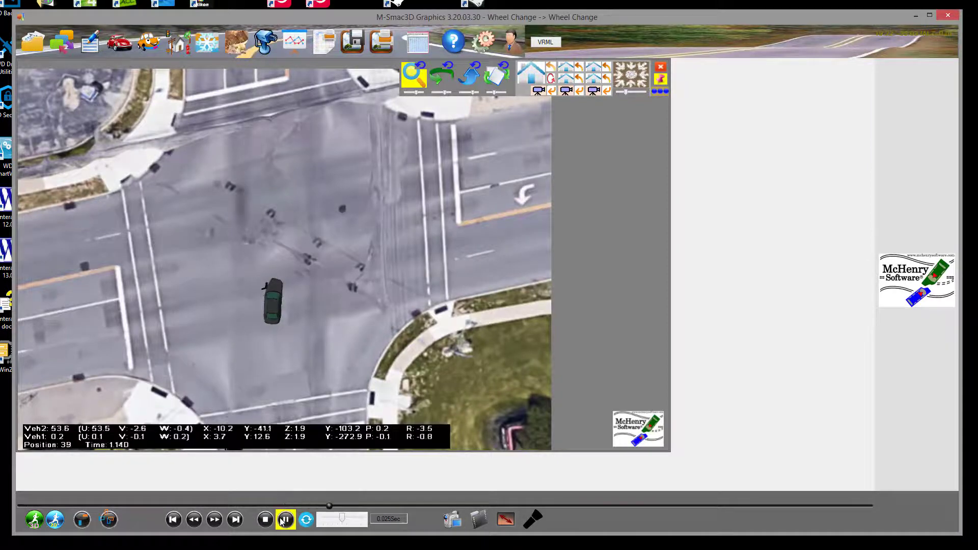
{"action": "left_click", "coordinate": [265, 520]}
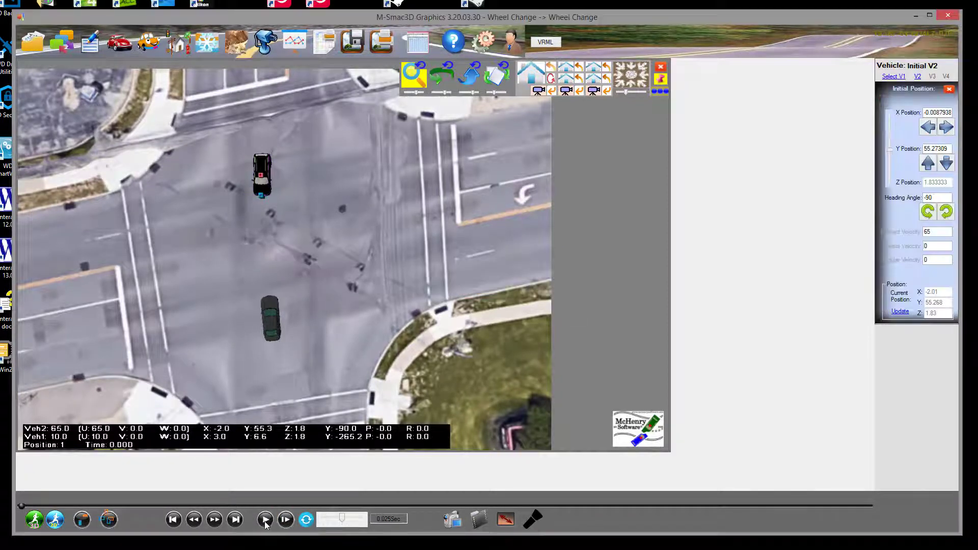
Play the simulated motion with vehicle 2 starting at X -0.0087938, pause it, and return the playback to near its start
{"action": "left_click", "coordinate": [265, 519]}
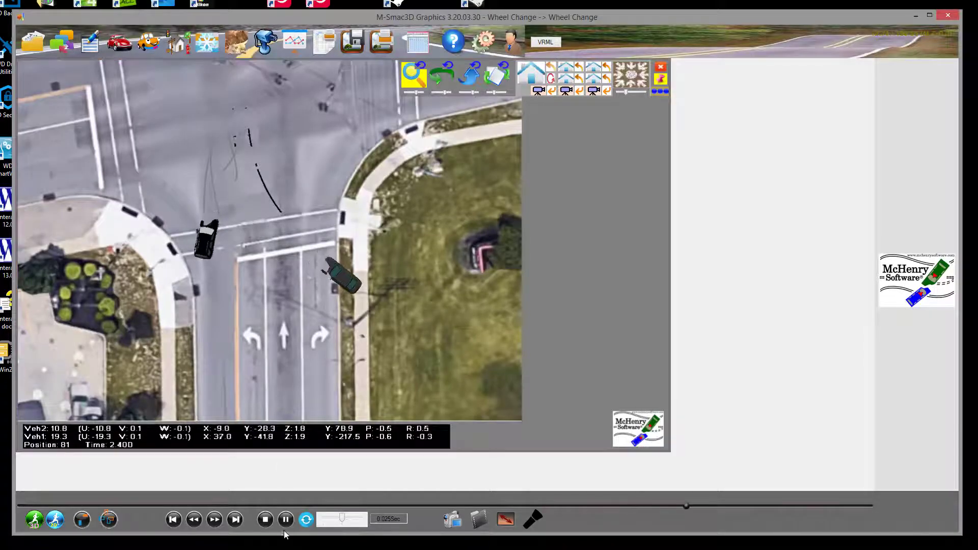
{"action": "left_click", "coordinate": [285, 520]}
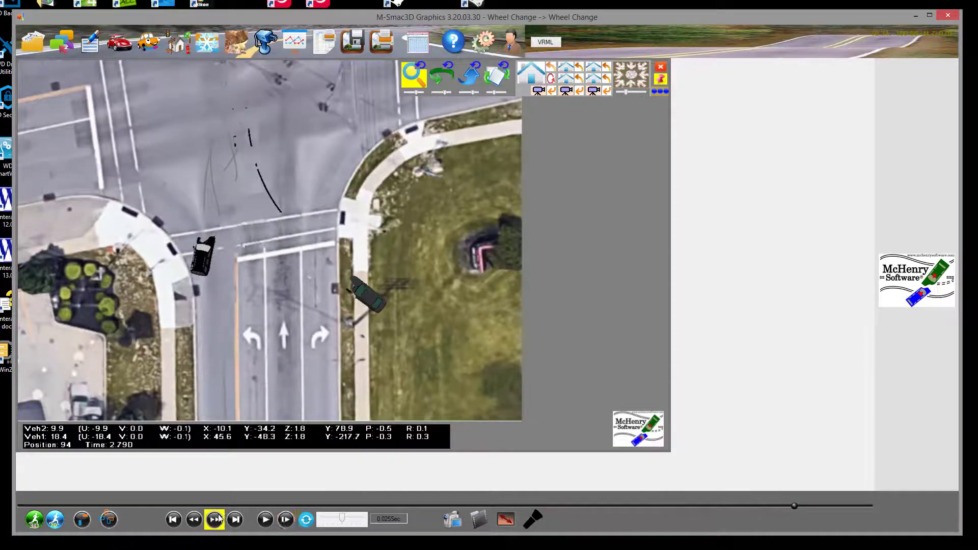
{"action": "left_click_drag", "start_coordinate": [794, 505], "coordinate": [30, 504]}
Set vehicle 2's initial X position to -0.5
{"action": "left_click_drag", "start_coordinate": [250, 109], "coordinate": [254, 170]}
{"action": "left_click", "coordinate": [242, 116]}
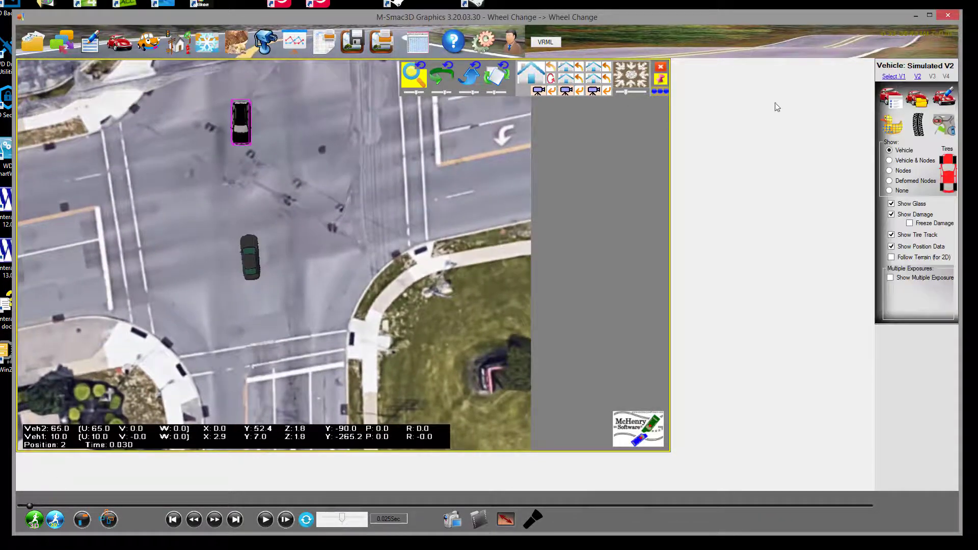
{"action": "left_click", "coordinate": [945, 122]}
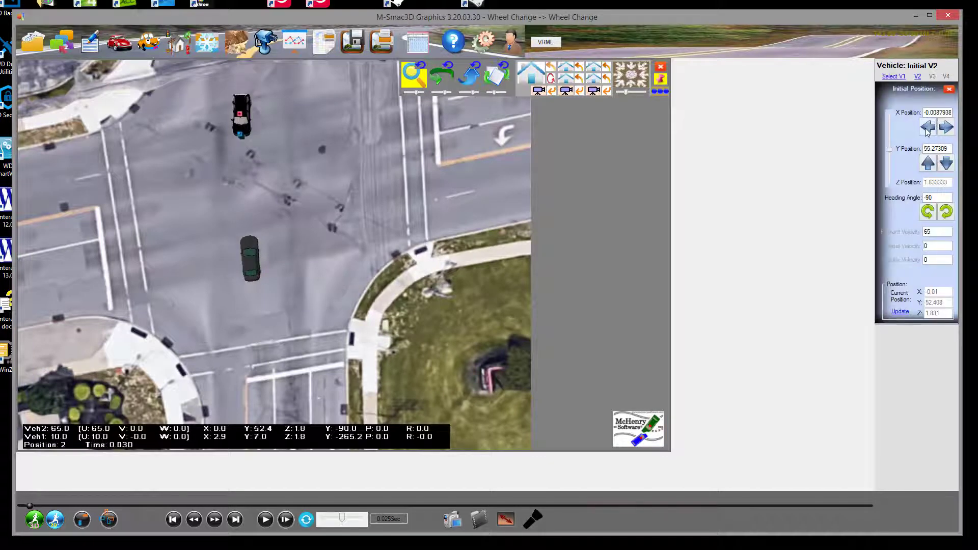
{"action": "left_click", "coordinate": [927, 128]}
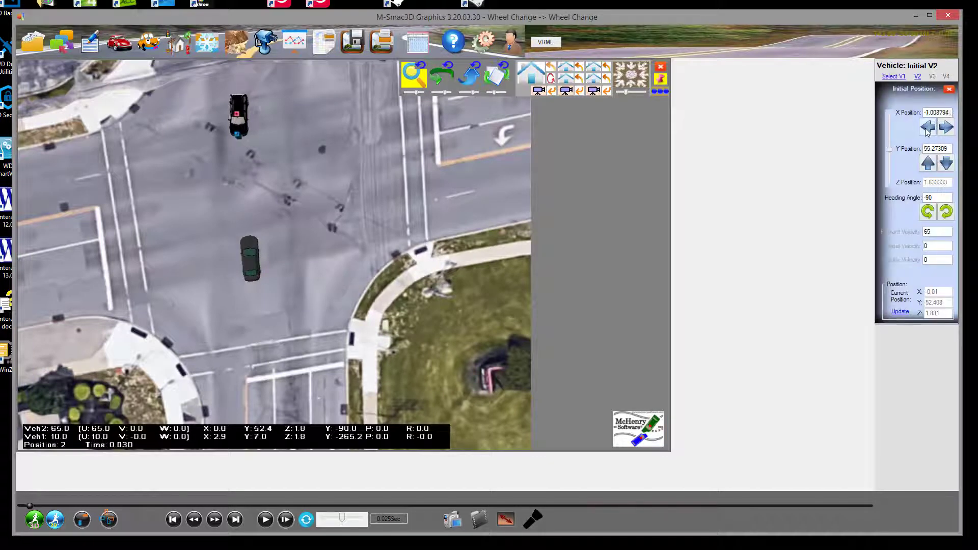
{"action": "left_click", "coordinate": [952, 112]}
{"action": "type", "text": "-5"}
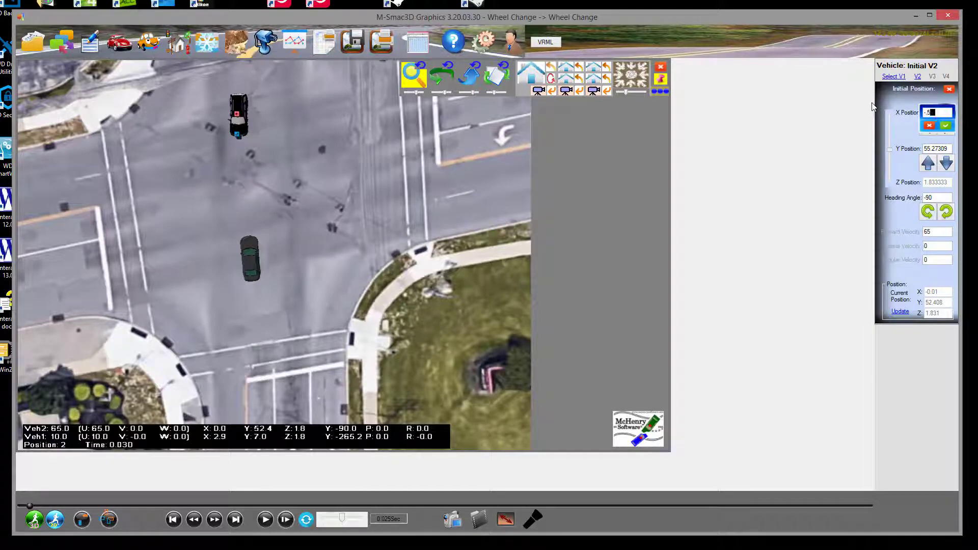
{"action": "key", "text": "Return"}
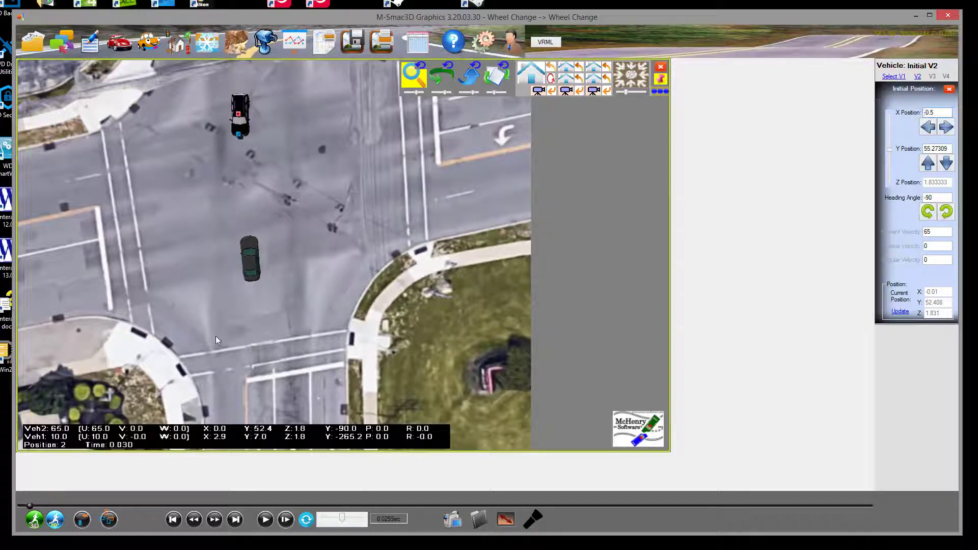
{"action": "left_click", "coordinate": [133, 270]}
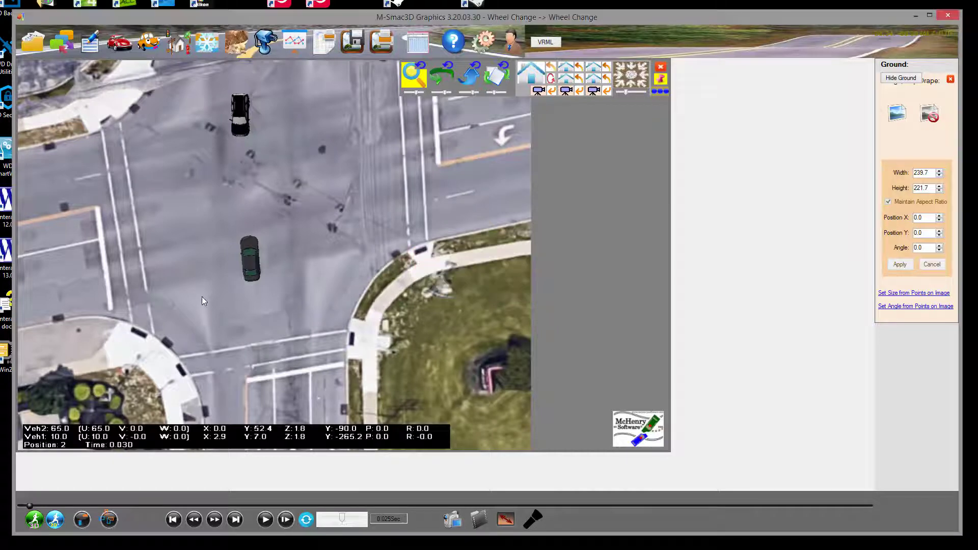
Change the main body colour of vehicle 1, the BMW model, to blue
{"action": "left_click", "coordinate": [250, 258]}
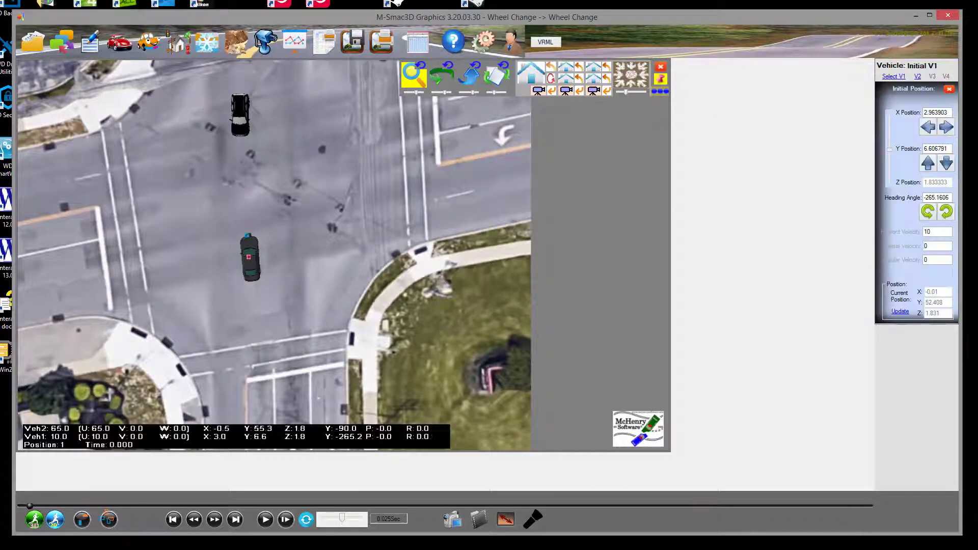
{"action": "left_click", "coordinate": [949, 89]}
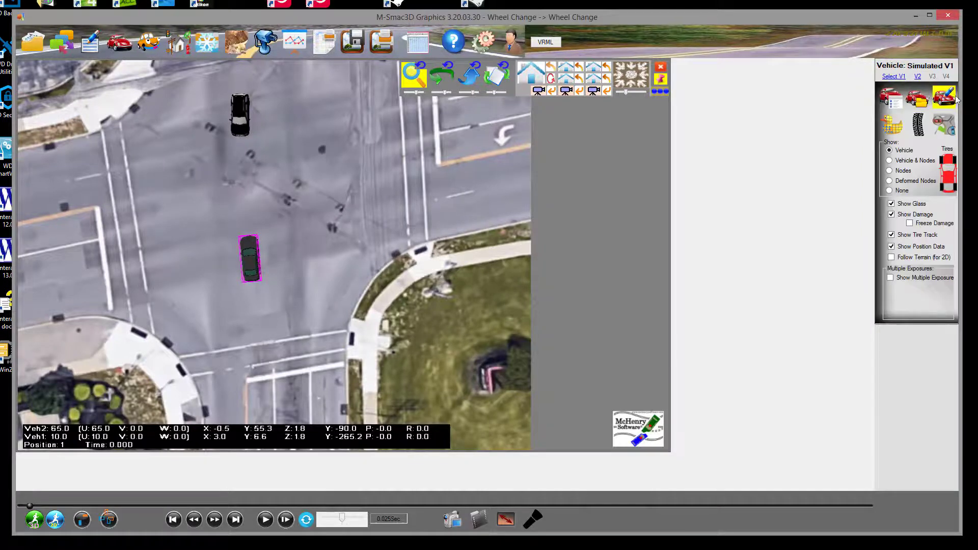
{"action": "left_click", "coordinate": [945, 97]}
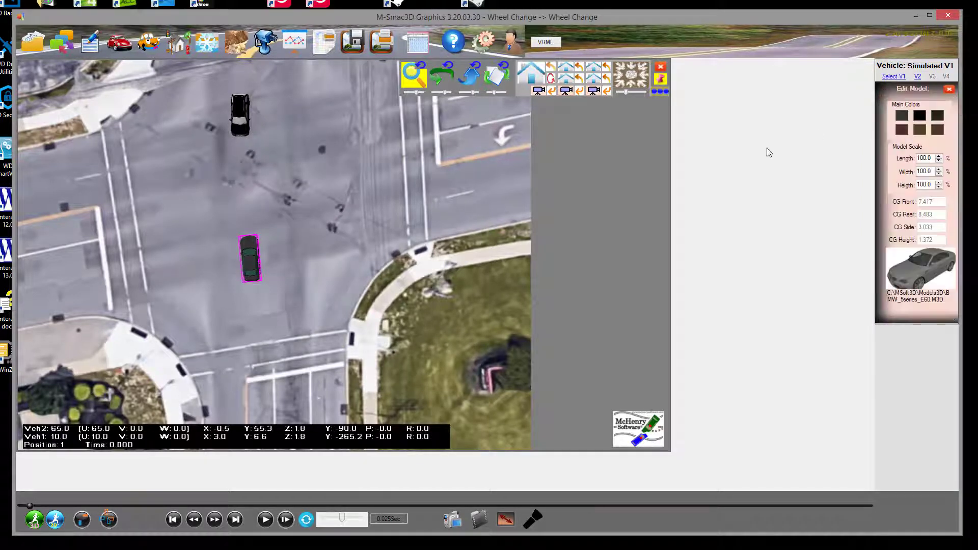
{"action": "left_click", "coordinate": [901, 117]}
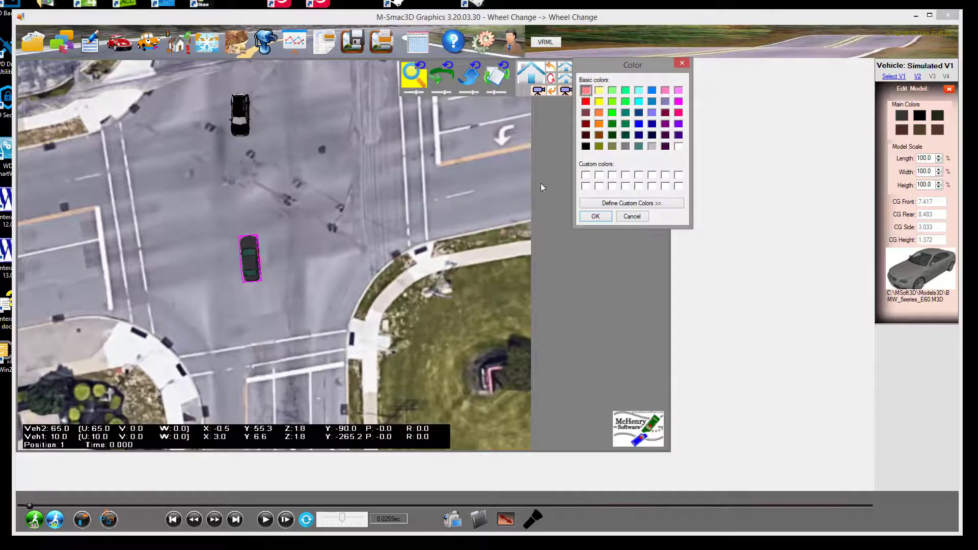
{"action": "left_click", "coordinate": [652, 125]}
{"action": "left_click", "coordinate": [595, 216]}
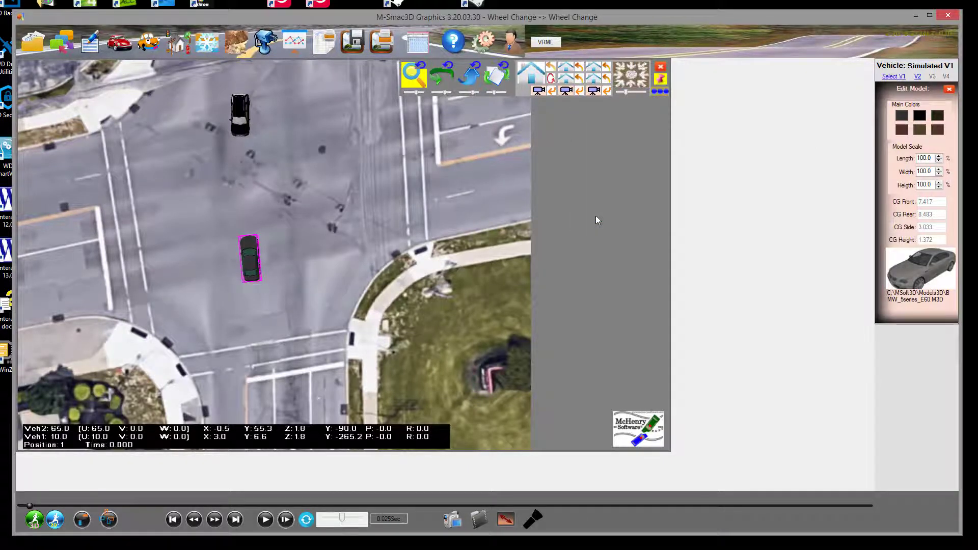
{"action": "left_click", "coordinate": [181, 239]}
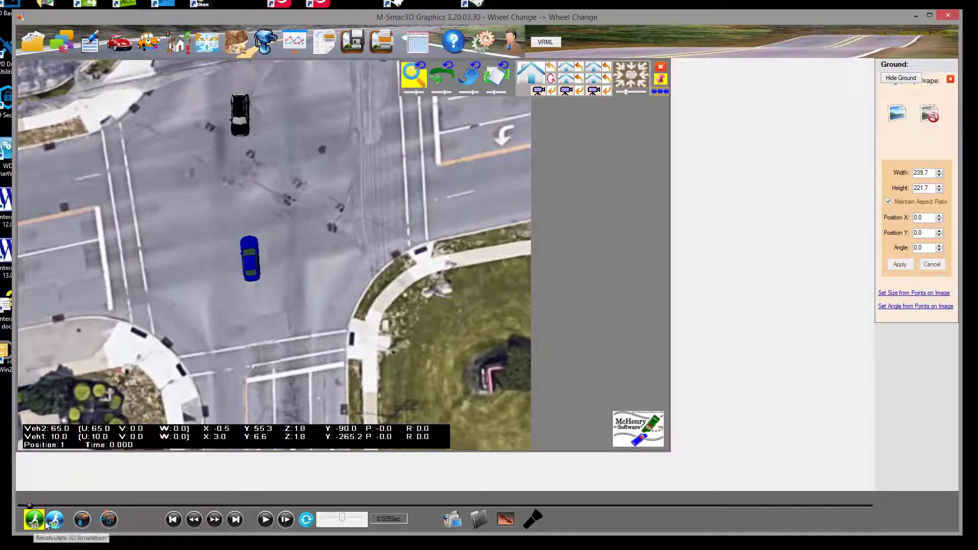
Rerun and play the simulation, and frame the overhead view around the impact area and both vehicles' paths
{"action": "left_click", "coordinate": [264, 519]}
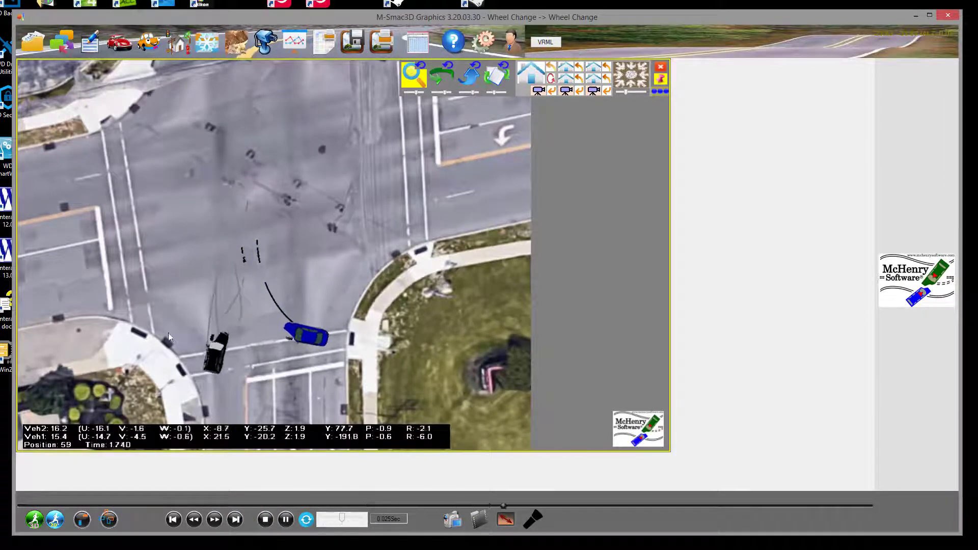
{"action": "left_click", "coordinate": [286, 521]}
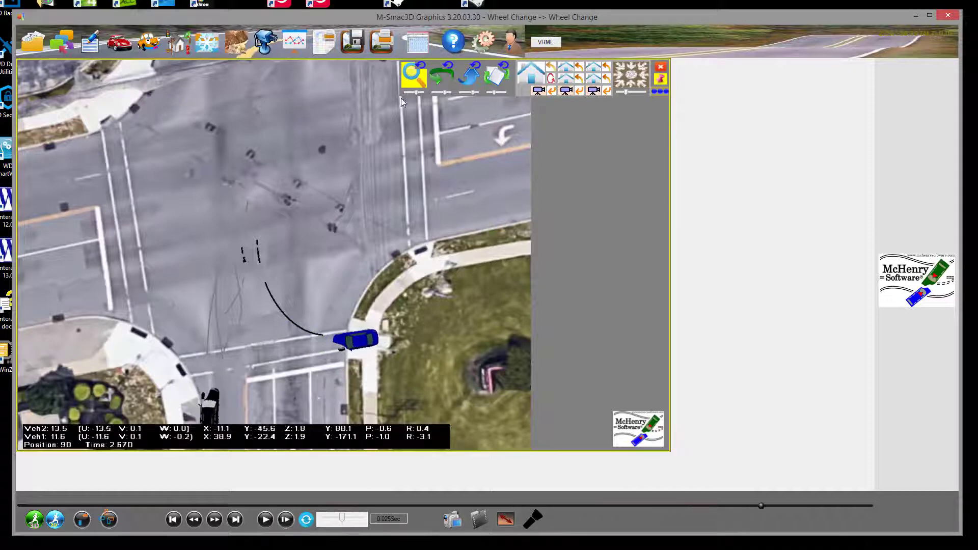
{"action": "left_click", "coordinate": [530, 76]}
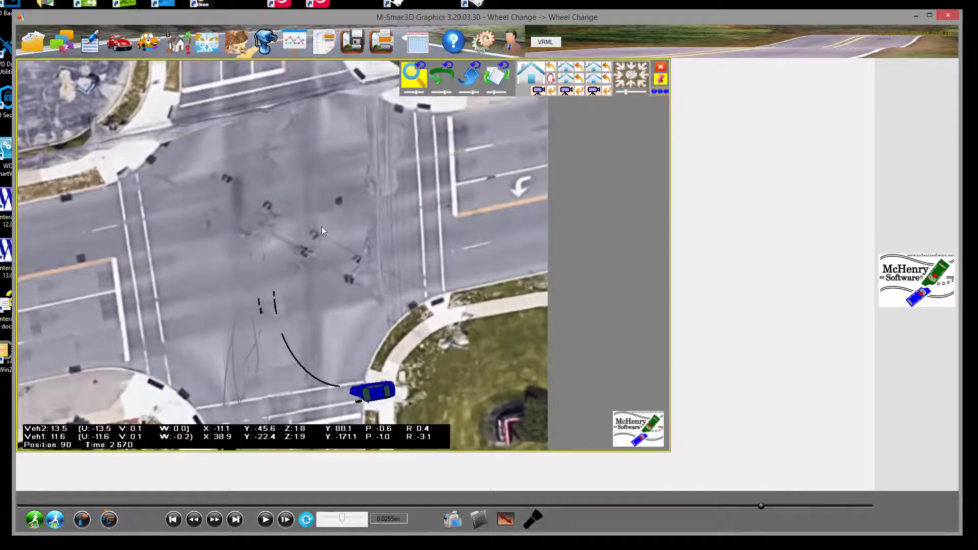
{"action": "left_click_drag", "start_coordinate": [322, 226], "coordinate": [274, 154]}
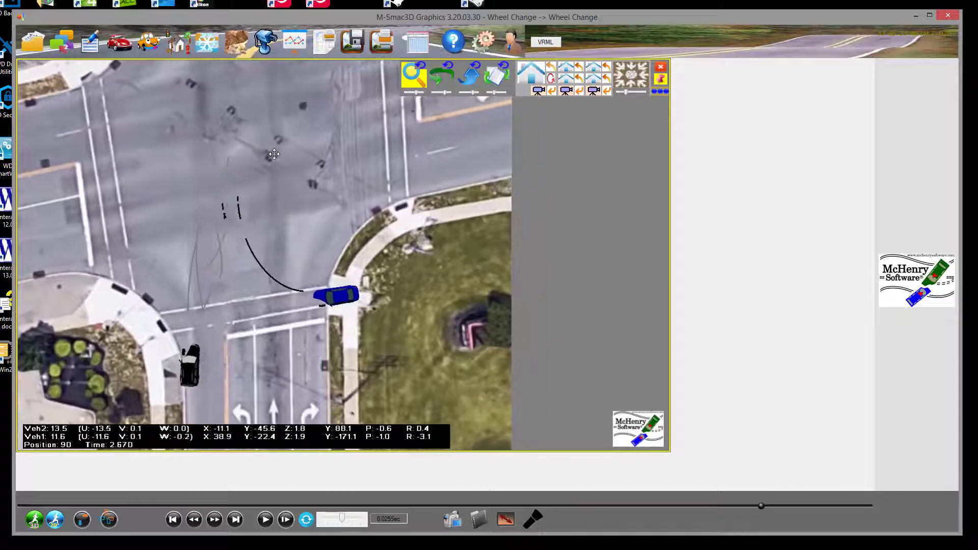
{"action": "scroll", "coordinate": [274, 162], "scroll_direction": "up", "scroll_amount": 1}
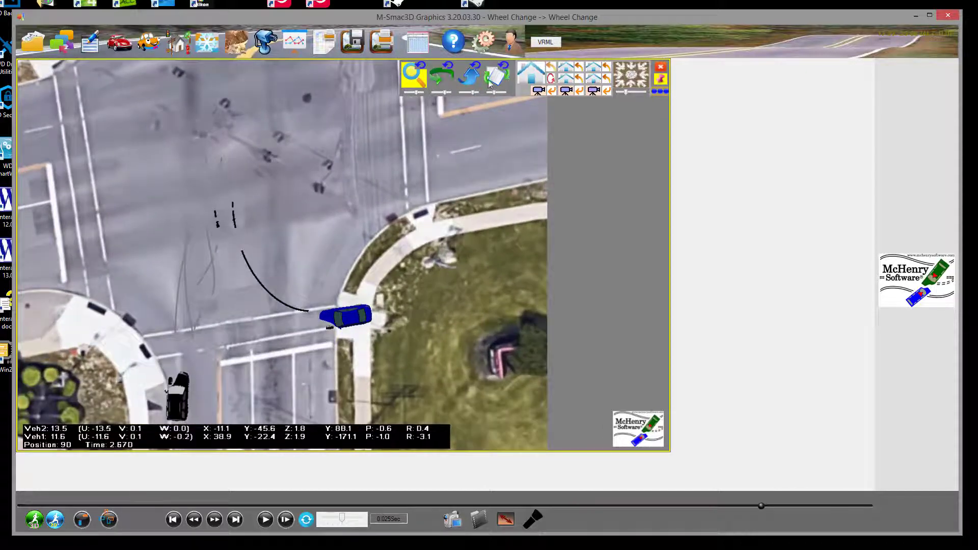
Set up a ground-level view from the turn-arrow lanes that takes in both vehicles' start and end positions, and play the motion in it
{"action": "left_click", "coordinate": [568, 70]}
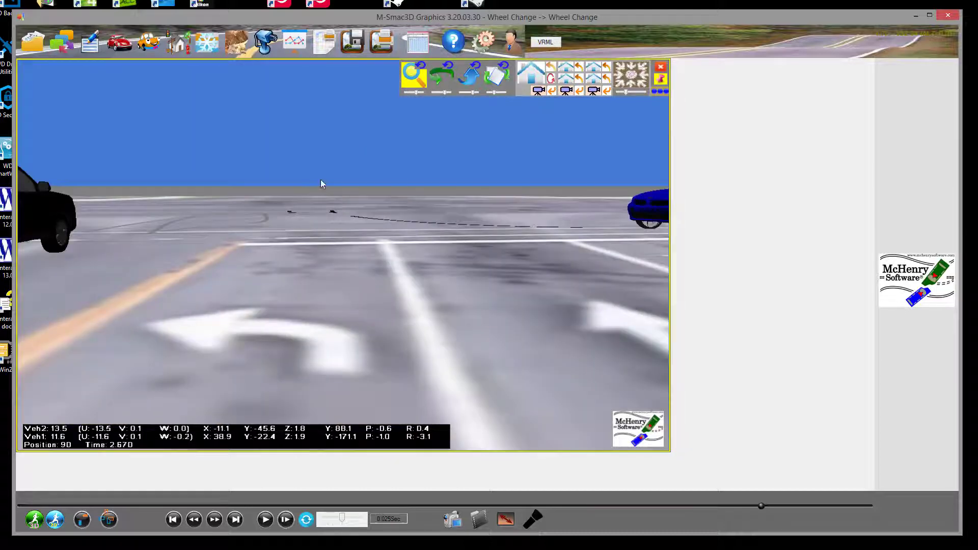
{"action": "scroll", "coordinate": [372, 161], "scroll_direction": "up", "scroll_amount": 5}
{"action": "scroll", "coordinate": [372, 158], "scroll_direction": "down", "scroll_amount": 6}
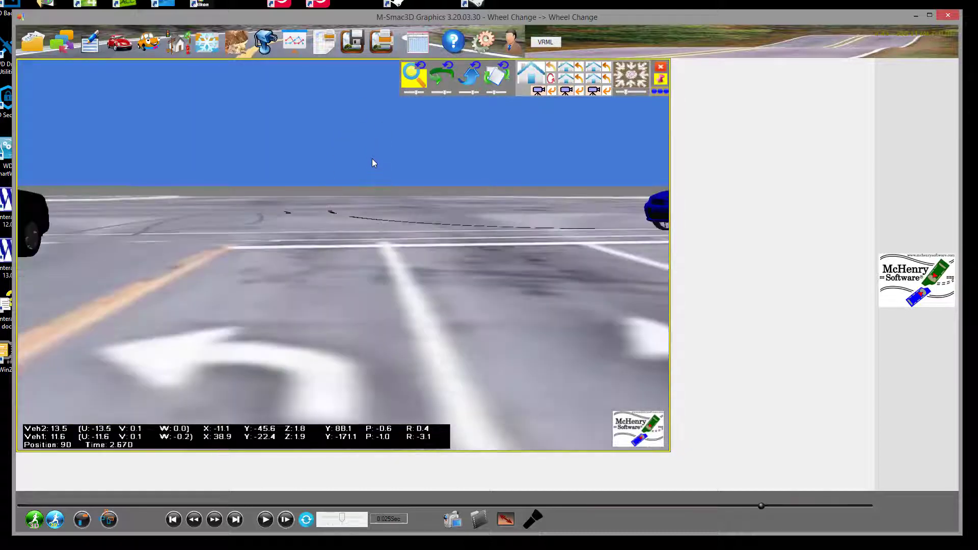
{"action": "left_click", "coordinate": [173, 520]}
{"action": "left_click_drag", "start_coordinate": [258, 275], "coordinate": [359, 263]}
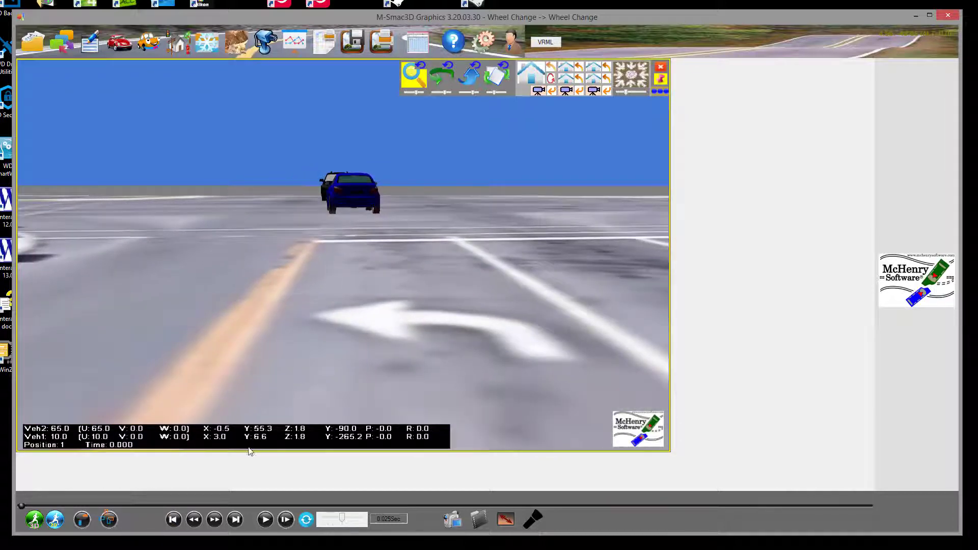
{"action": "left_click", "coordinate": [235, 520]}
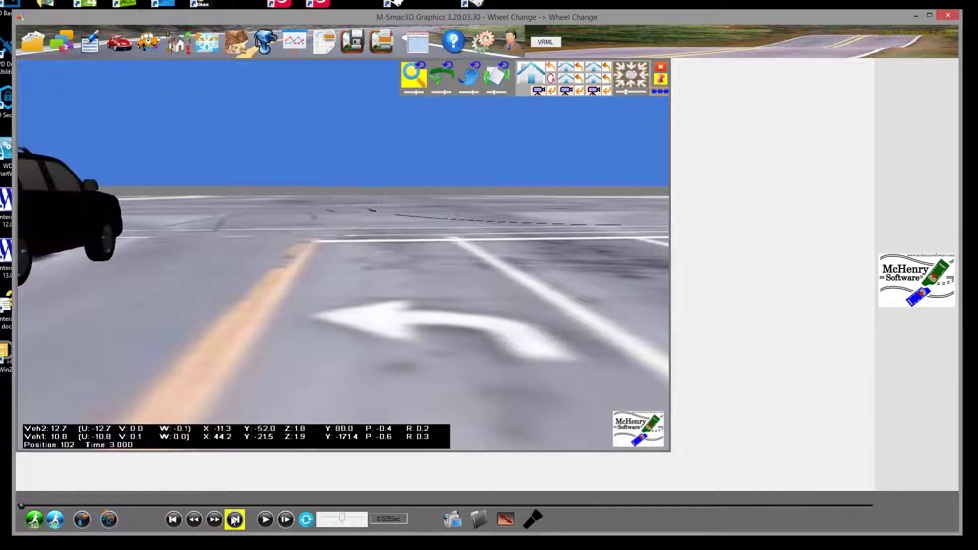
{"action": "scroll", "coordinate": [316, 323], "scroll_direction": "down", "scroll_amount": 5}
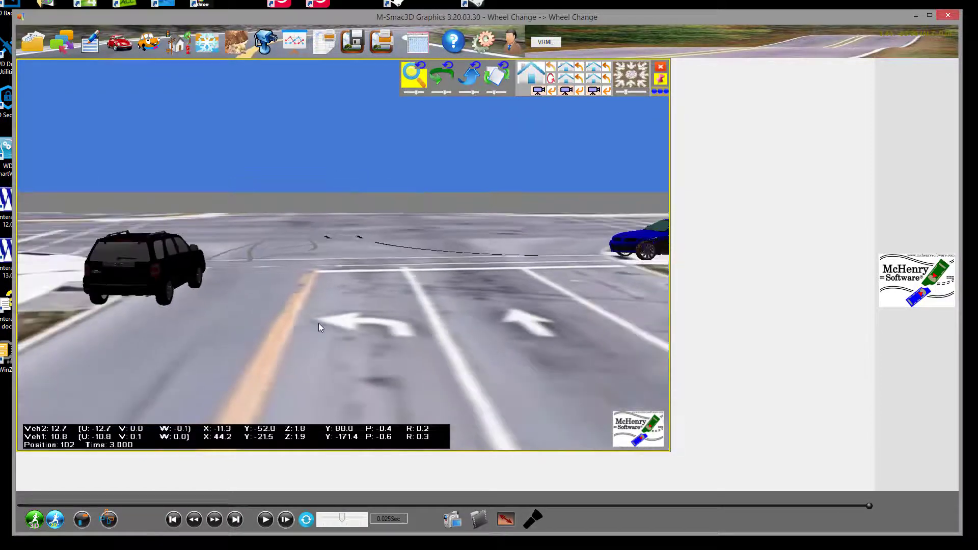
{"action": "left_click_drag", "start_coordinate": [315, 326], "coordinate": [257, 303]}
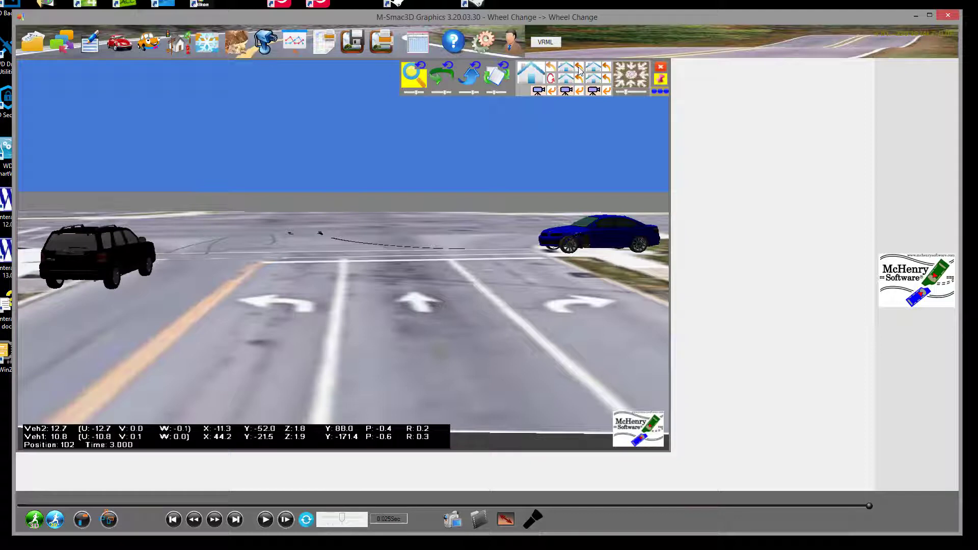
{"action": "left_click", "coordinate": [271, 522]}
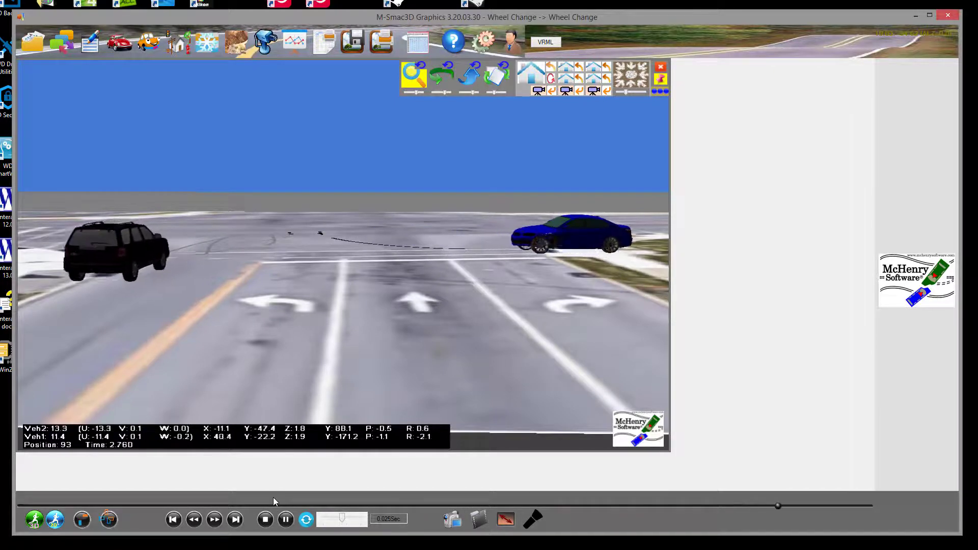
{"action": "left_click", "coordinate": [286, 520]}
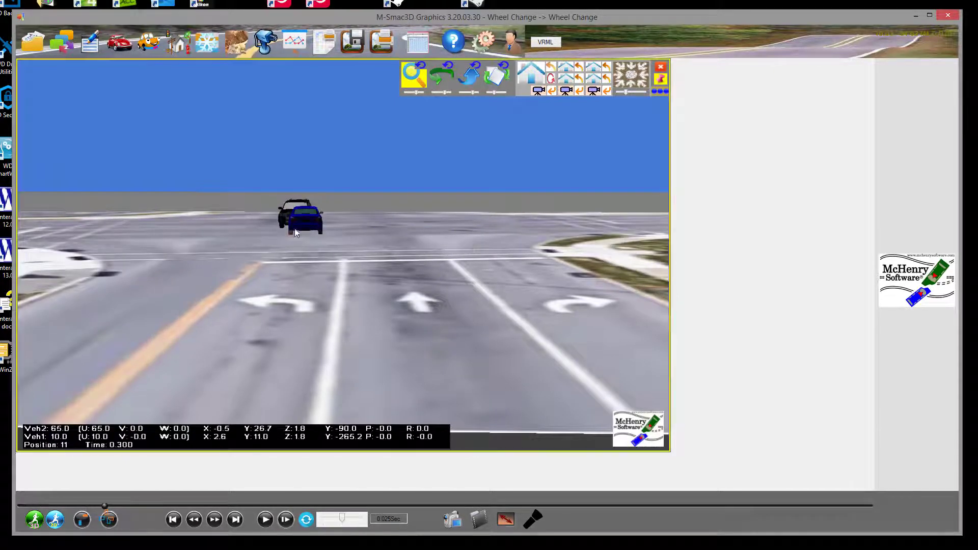
Save the overhead view's movie frames as bitmap image files, deleting the existing files
{"action": "left_click", "coordinate": [530, 82]}
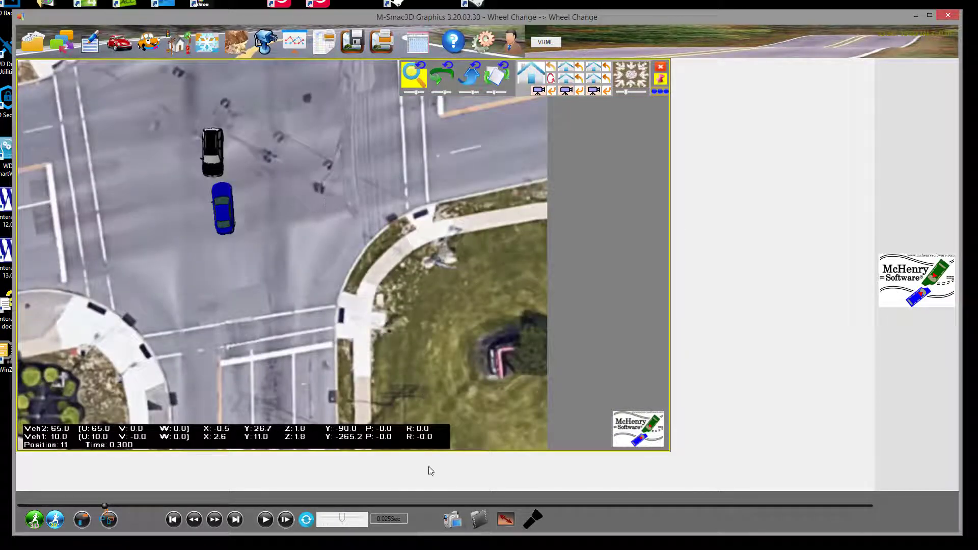
{"action": "left_click", "coordinate": [449, 518]}
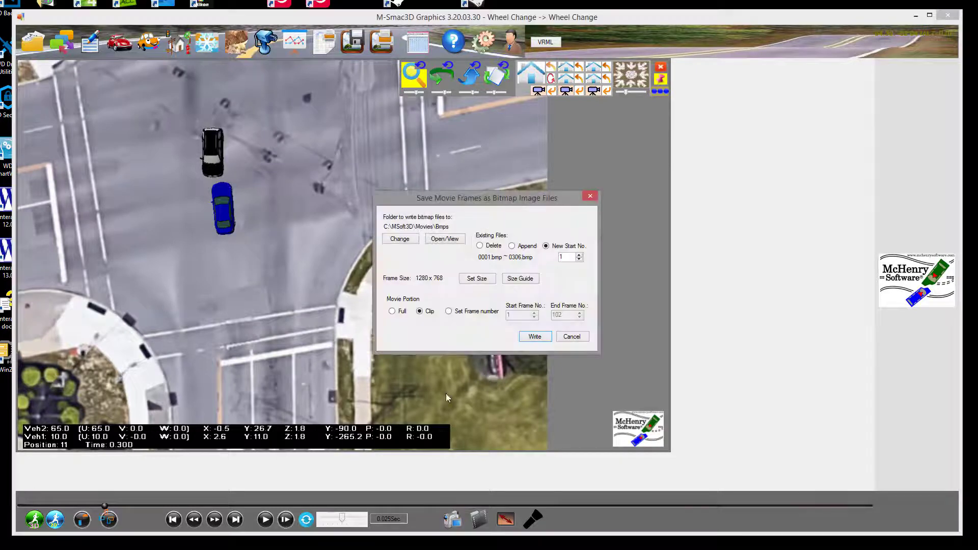
{"action": "left_click", "coordinate": [479, 246]}
{"action": "left_click", "coordinate": [534, 337]}
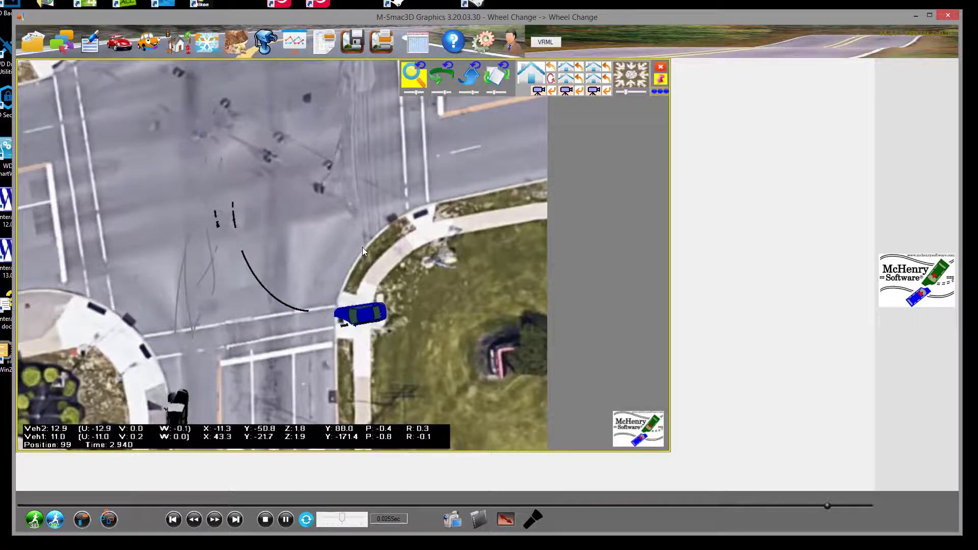
Save the ground-level view's movie frames as bitmap image files, deleting the existing files
{"action": "left_click", "coordinate": [566, 76]}
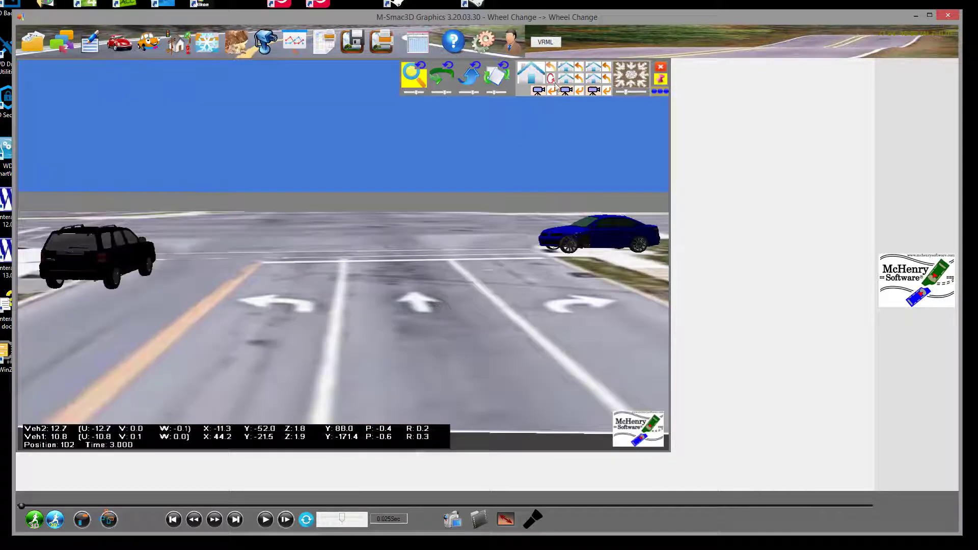
{"action": "left_click", "coordinate": [453, 520]}
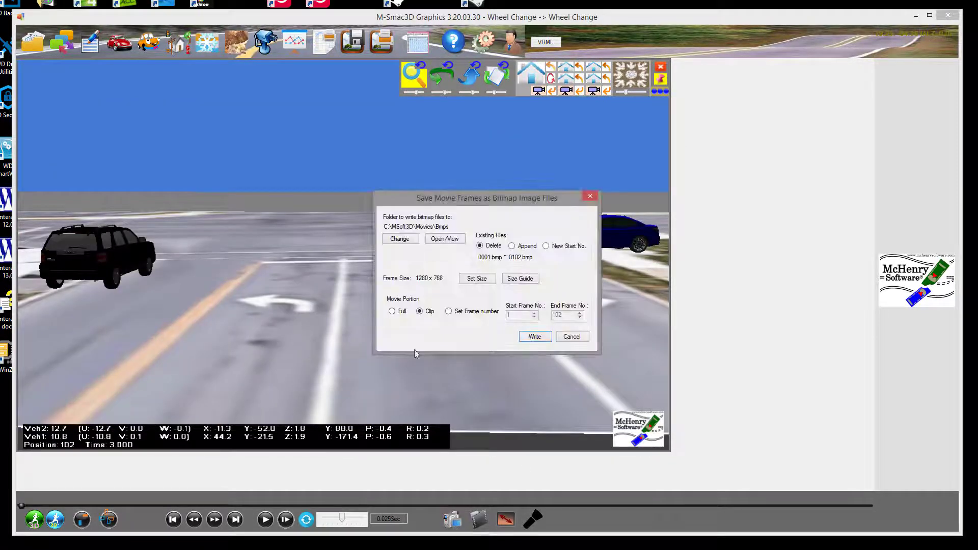
{"action": "left_click", "coordinate": [525, 339]}
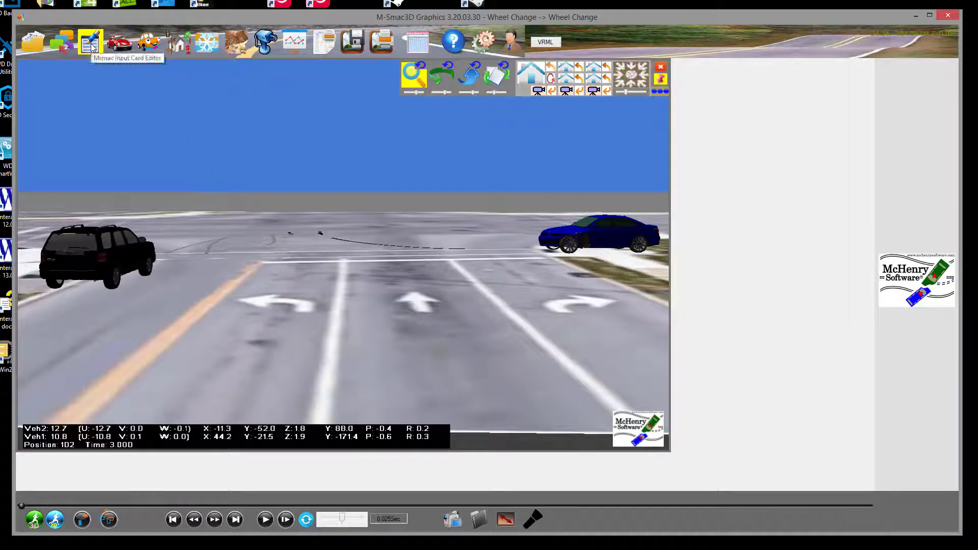
Check the blue BMW's structural node settings and view its nodes alone before restoring the vehicle display
{"action": "left_click", "coordinate": [601, 233]}
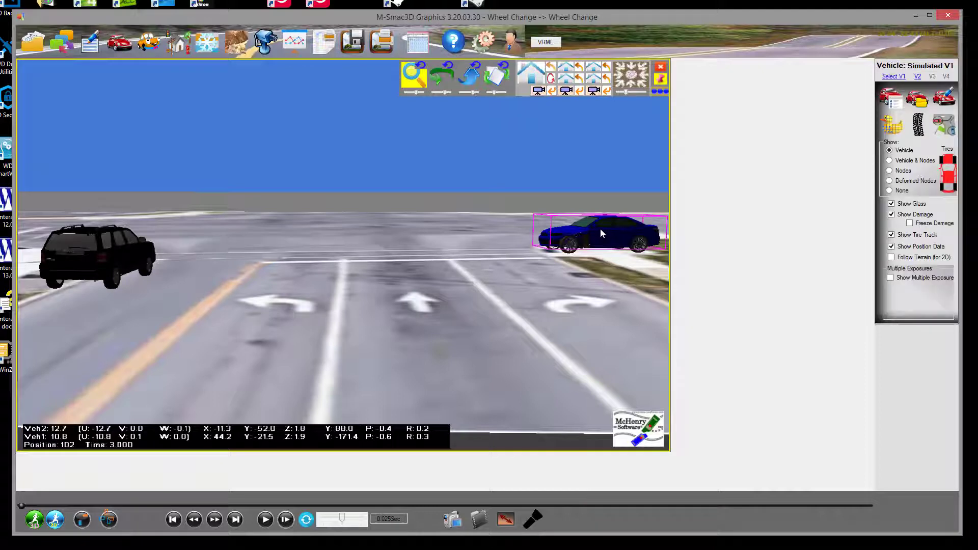
{"action": "left_click", "coordinate": [892, 124]}
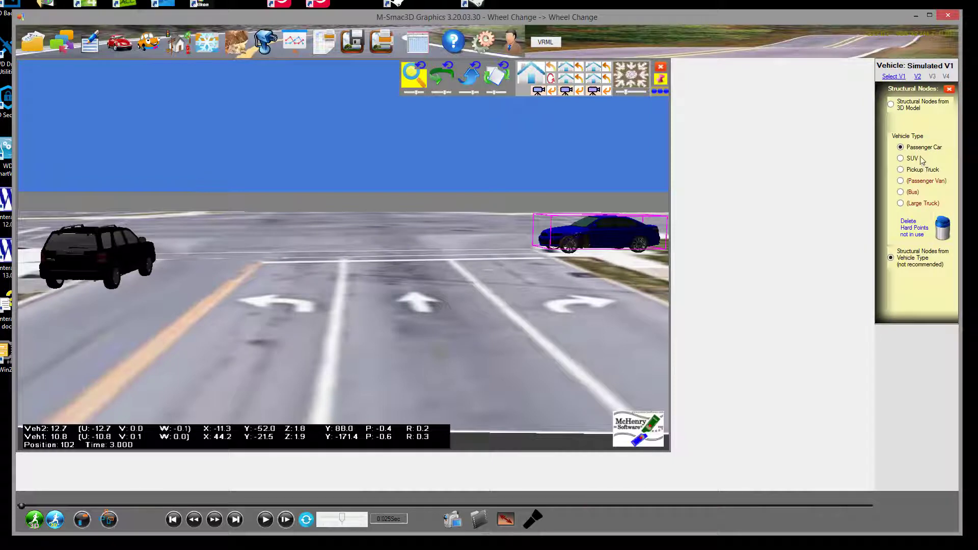
{"action": "left_click", "coordinate": [948, 90]}
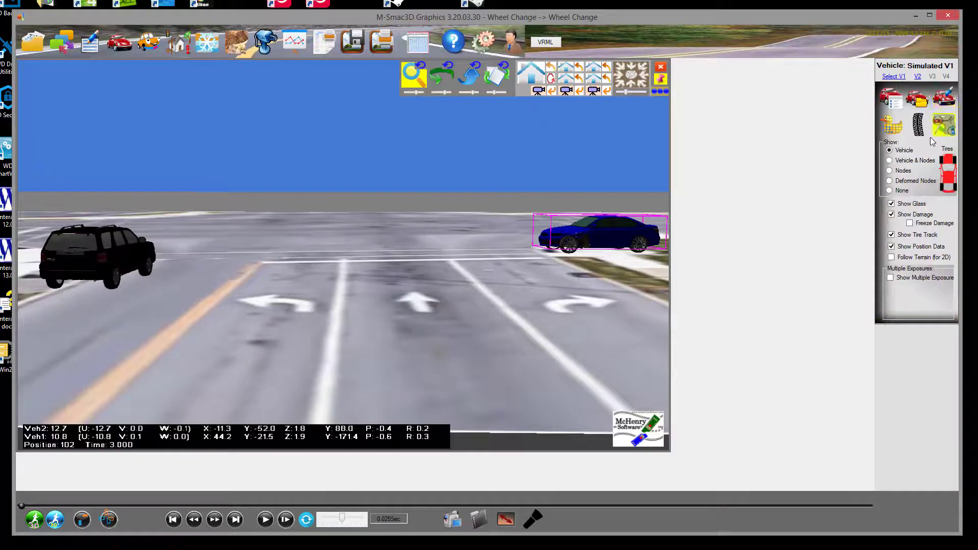
{"action": "left_click", "coordinate": [890, 171]}
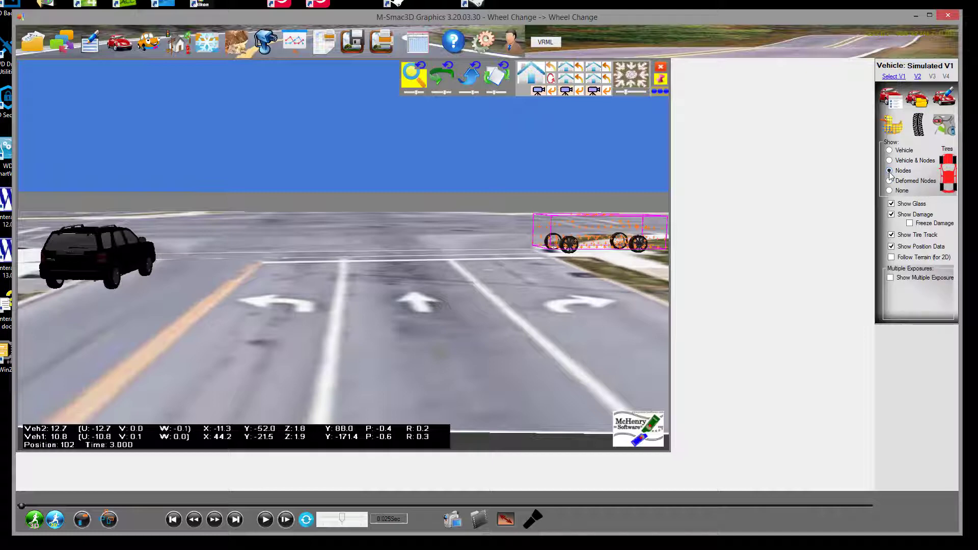
{"action": "left_click", "coordinate": [889, 150]}
Recreate vehicle 1's structural nodes from the 3D model at a 0.50 increment with wheel guards added, overwriting the existing hard points
{"action": "left_click", "coordinate": [891, 127]}
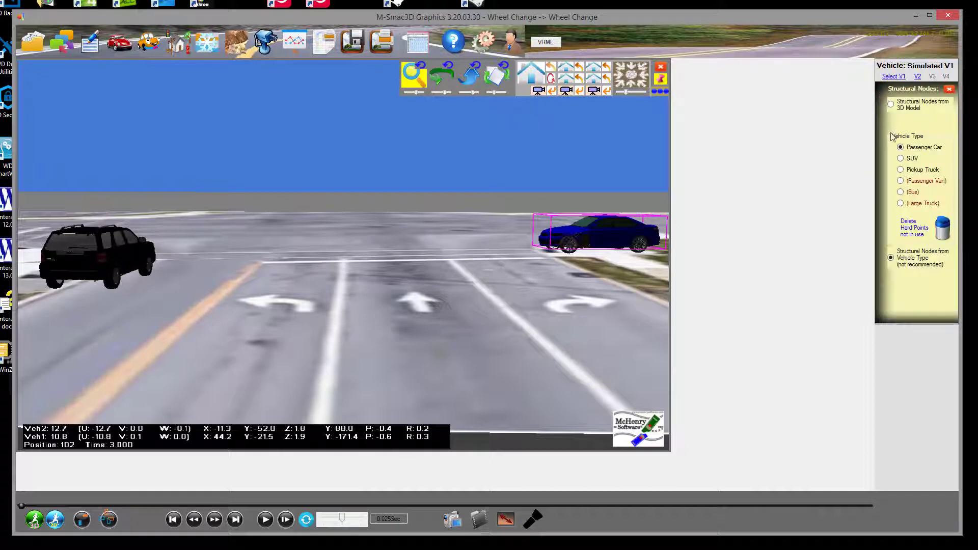
{"action": "left_click", "coordinate": [891, 105]}
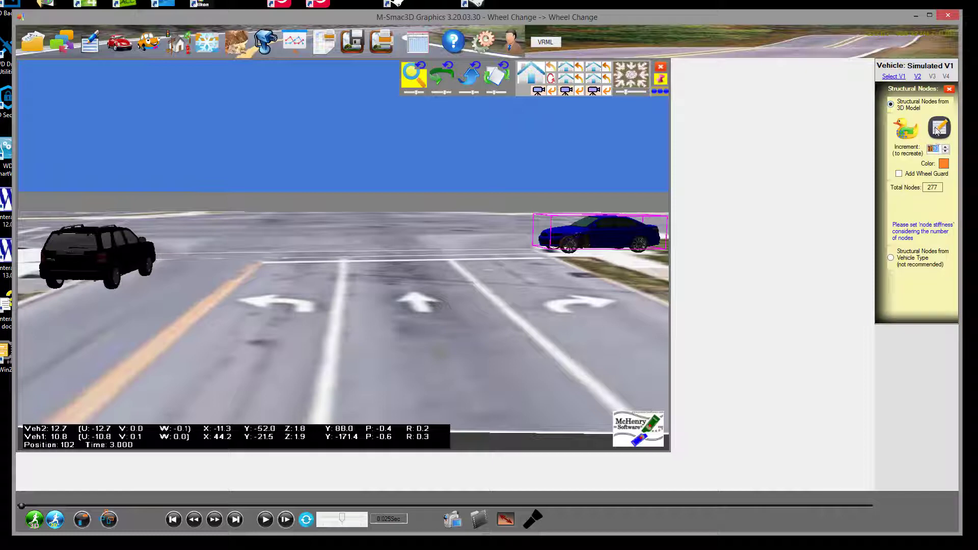
{"action": "type", "text": ".5"}
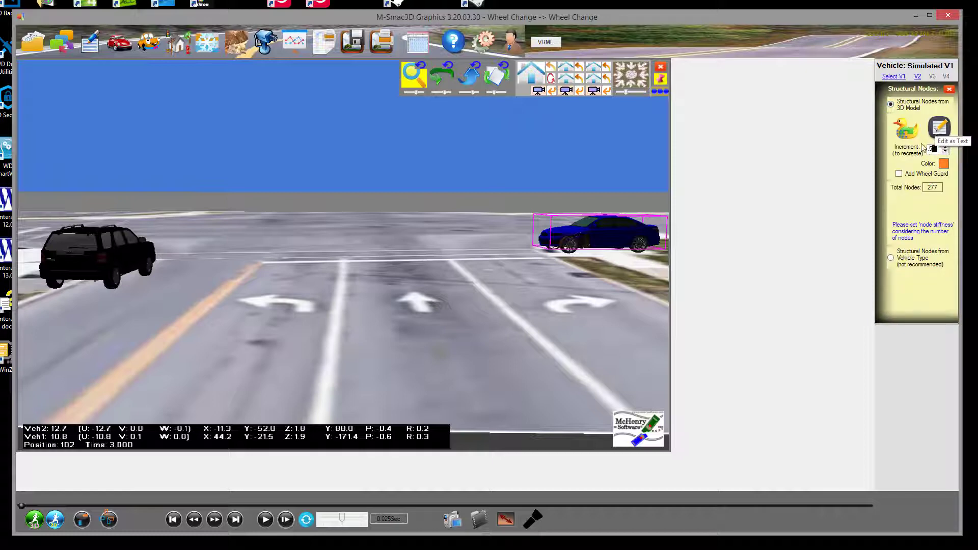
{"action": "left_click", "coordinate": [899, 175]}
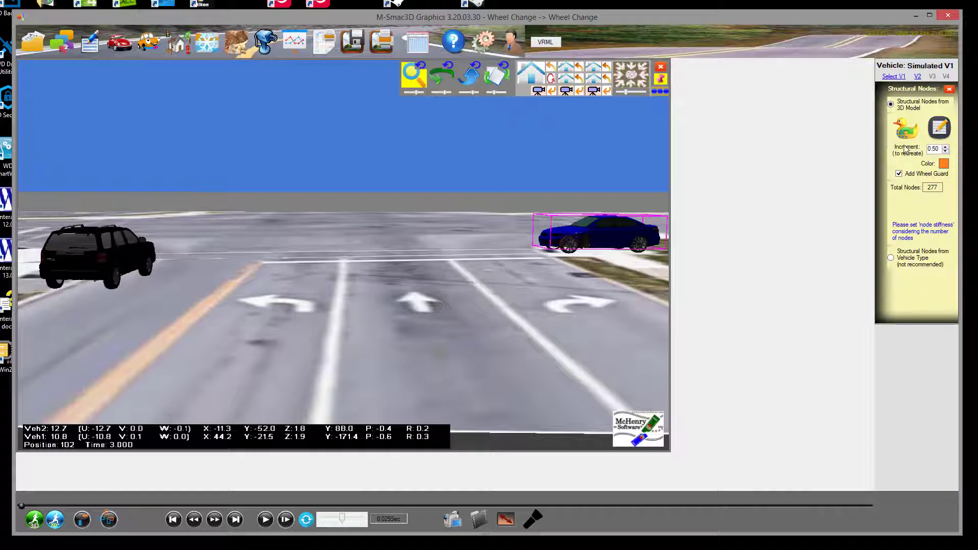
{"action": "left_click", "coordinate": [903, 130]}
{"action": "left_click", "coordinate": [641, 271]}
Recreate the black SUV's structural nodes from its 3D model with wheel guards at a 0.50 increment, overwriting the existing hard points
{"action": "left_click", "coordinate": [72, 257]}
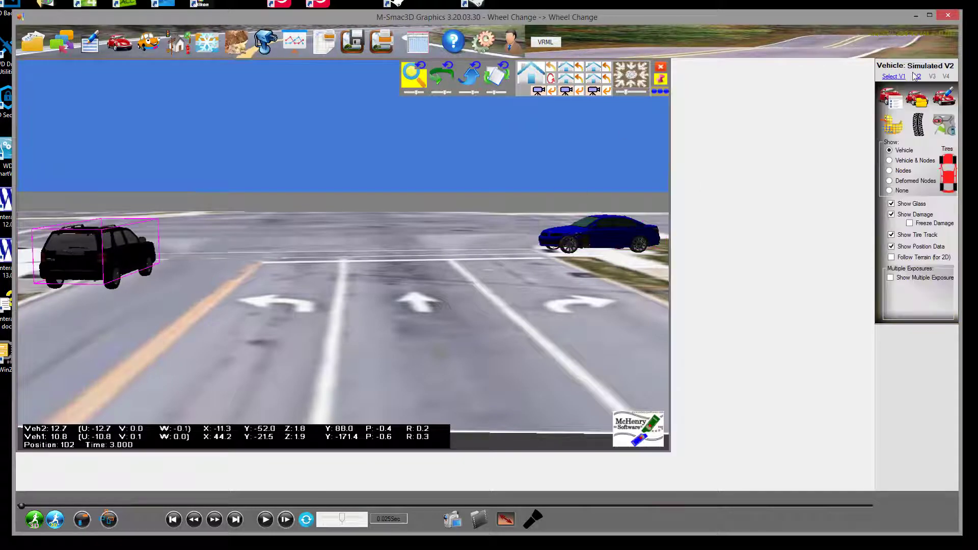
{"action": "left_click", "coordinate": [893, 129]}
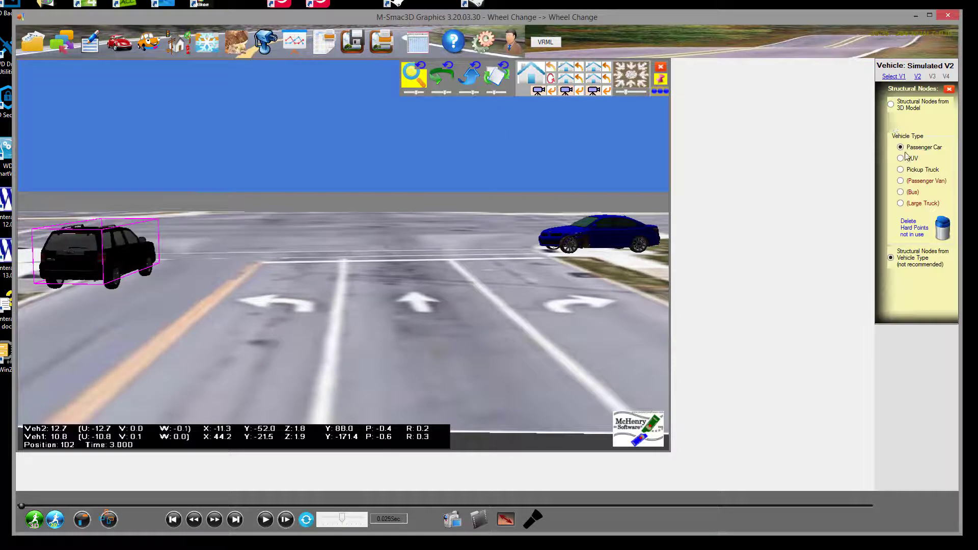
{"action": "left_click", "coordinate": [892, 105]}
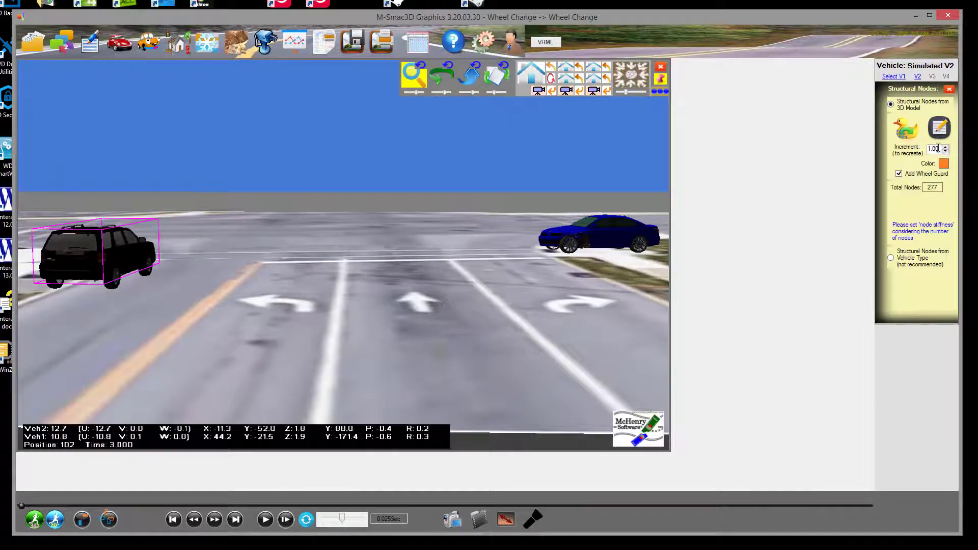
{"action": "left_click_drag", "start_coordinate": [917, 146], "coordinate": [874, 139]}
{"action": "type", "text": "5"}
{"action": "key", "text": "Return"}
{"action": "left_click", "coordinate": [903, 132]}
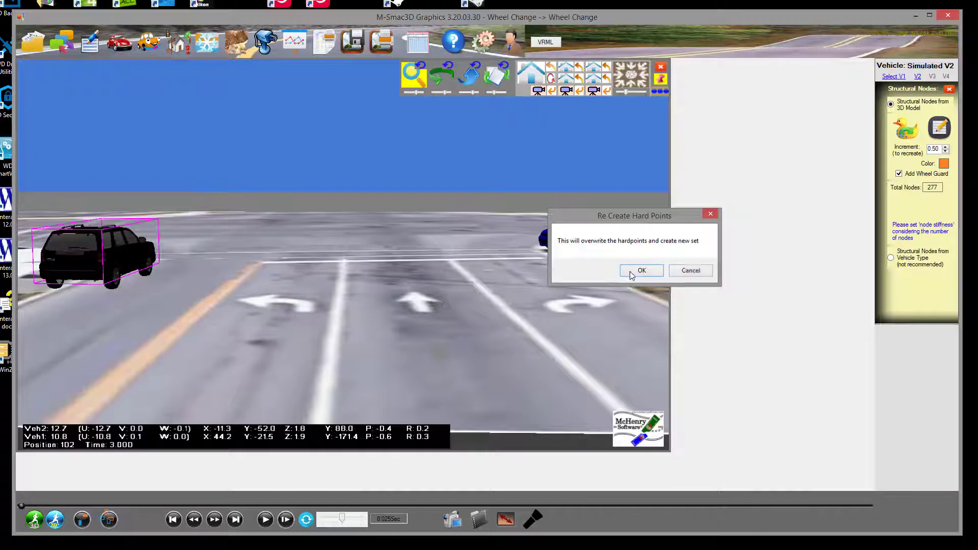
{"action": "left_click", "coordinate": [635, 272]}
{"action": "left_click", "coordinate": [454, 232]}
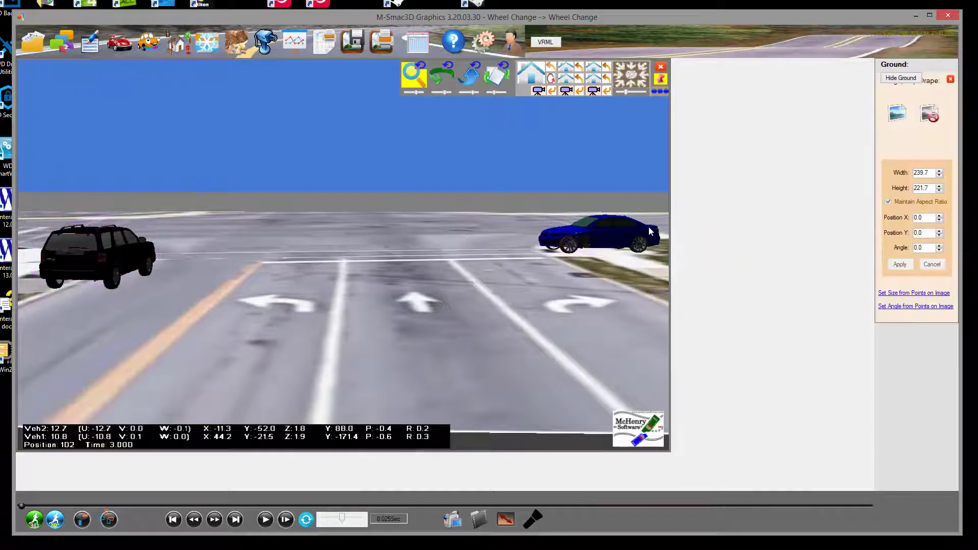
Inspect the recreated nodes on the BMW by displaying only nodes, and return it to the normal vehicle display
{"action": "left_click", "coordinate": [603, 236]}
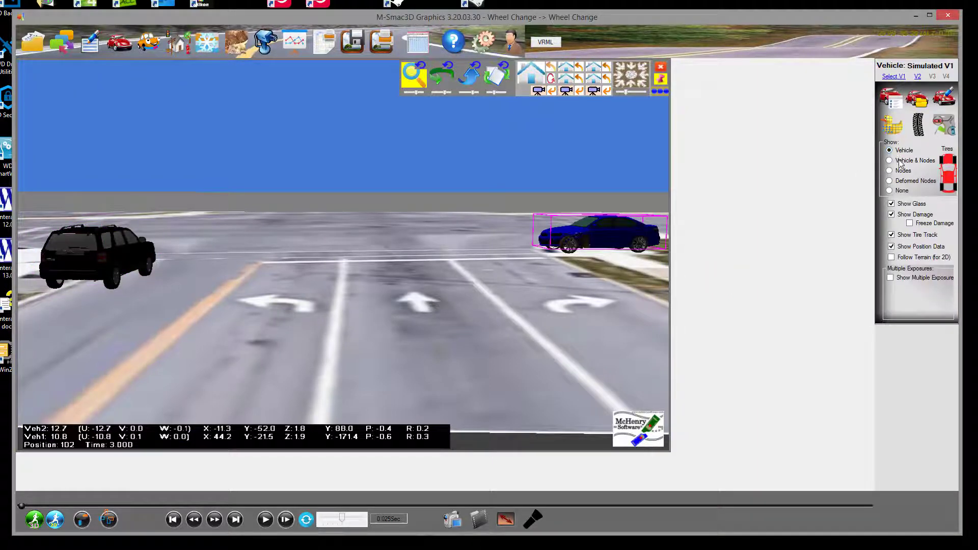
{"action": "left_click", "coordinate": [900, 161]}
{"action": "left_click", "coordinate": [890, 172]}
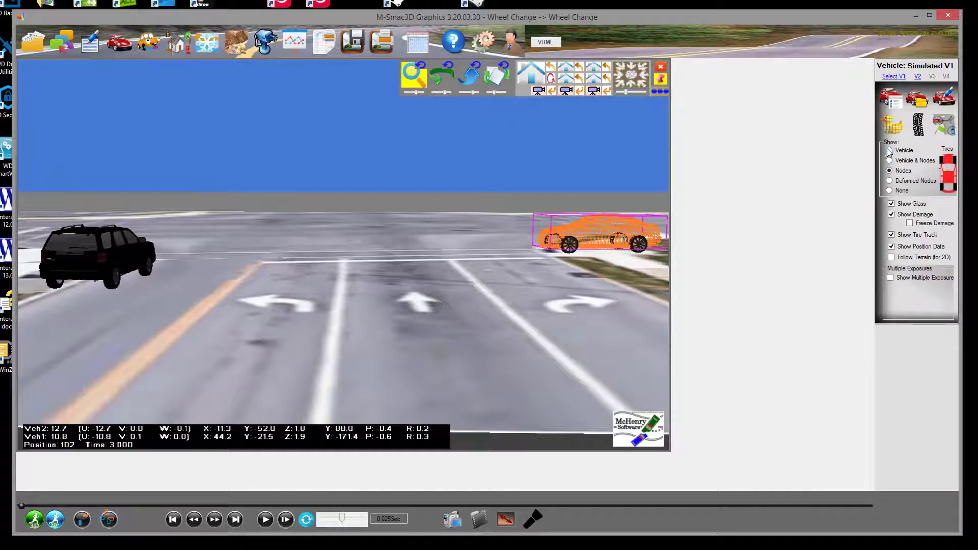
{"action": "left_click", "coordinate": [889, 151]}
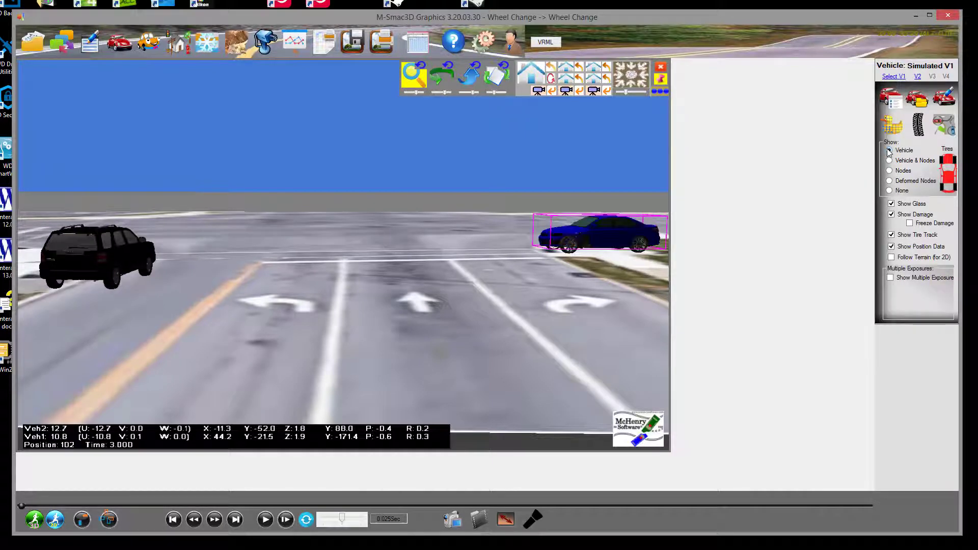
{"action": "left_click", "coordinate": [310, 241]}
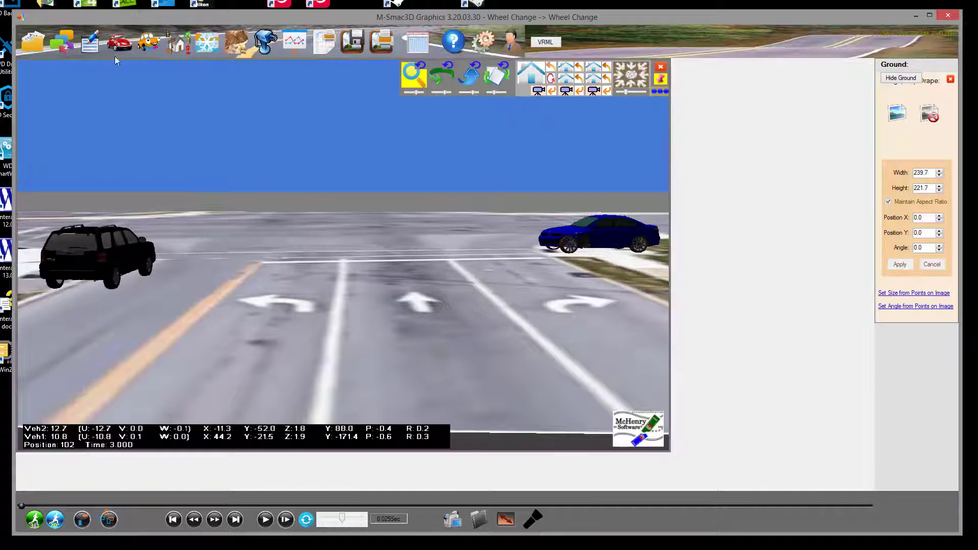
Review vehicle 1's structural node friction multiplier on card 81 of the input cards, including its help page
{"action": "left_click", "coordinate": [100, 45]}
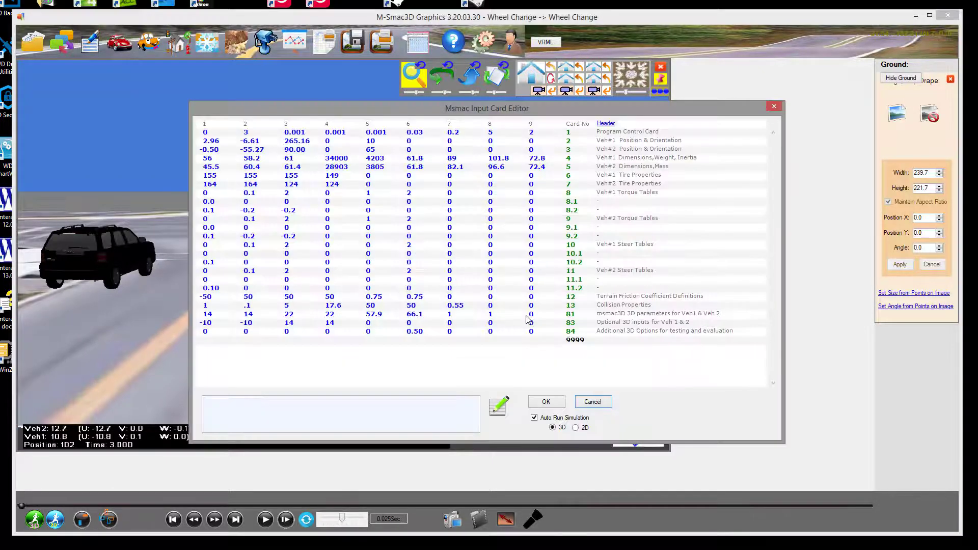
{"action": "left_click", "coordinate": [458, 316]}
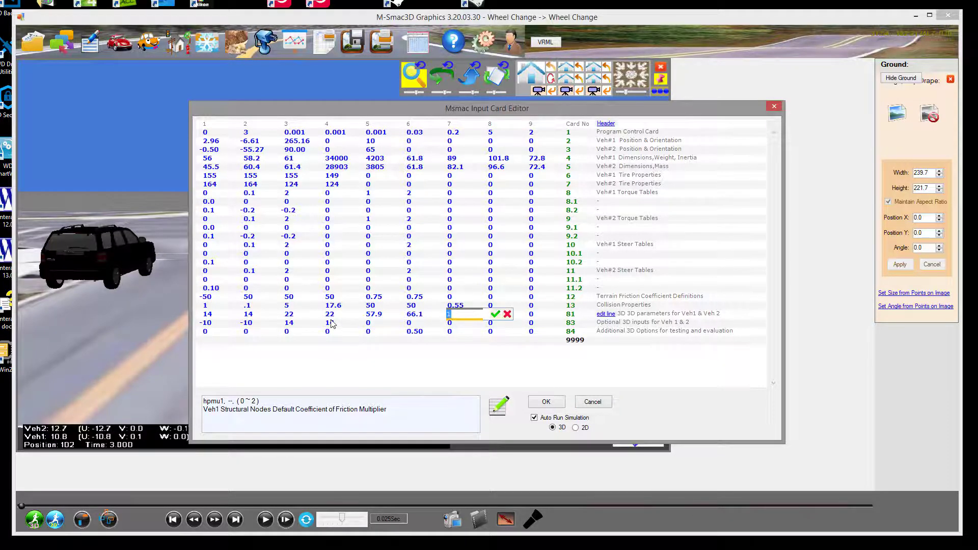
{"action": "key", "text": "F1"}
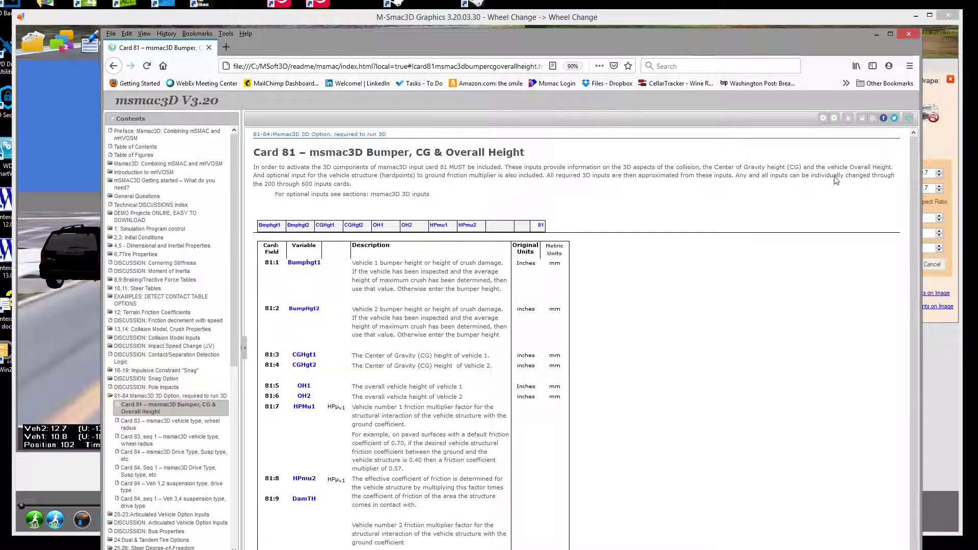
{"action": "left_click", "coordinate": [908, 35]}
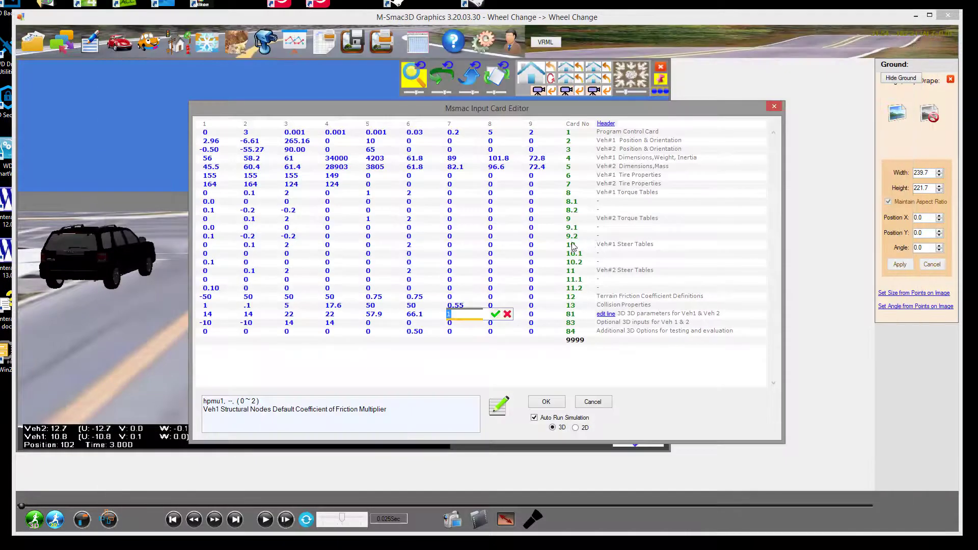
{"action": "left_click", "coordinate": [497, 315]}
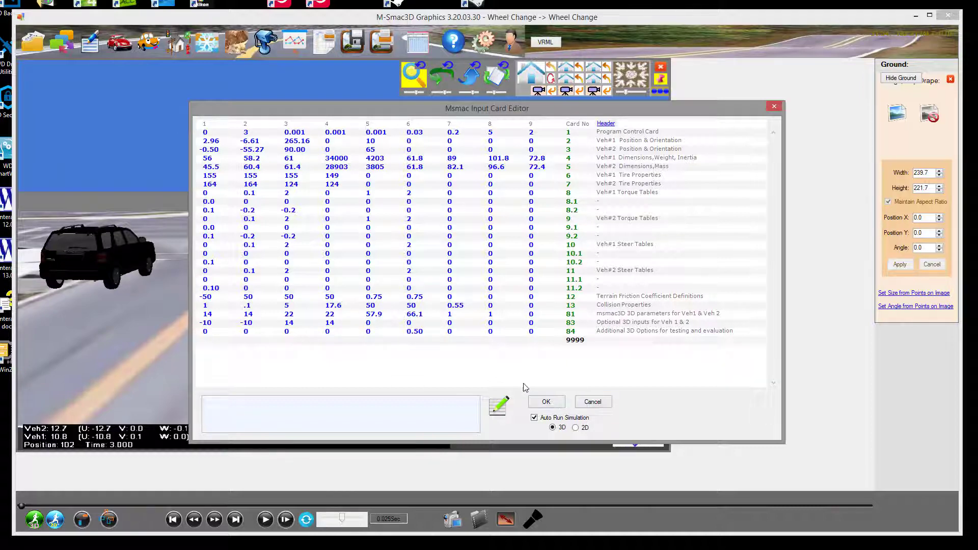
{"action": "left_click", "coordinate": [591, 403]}
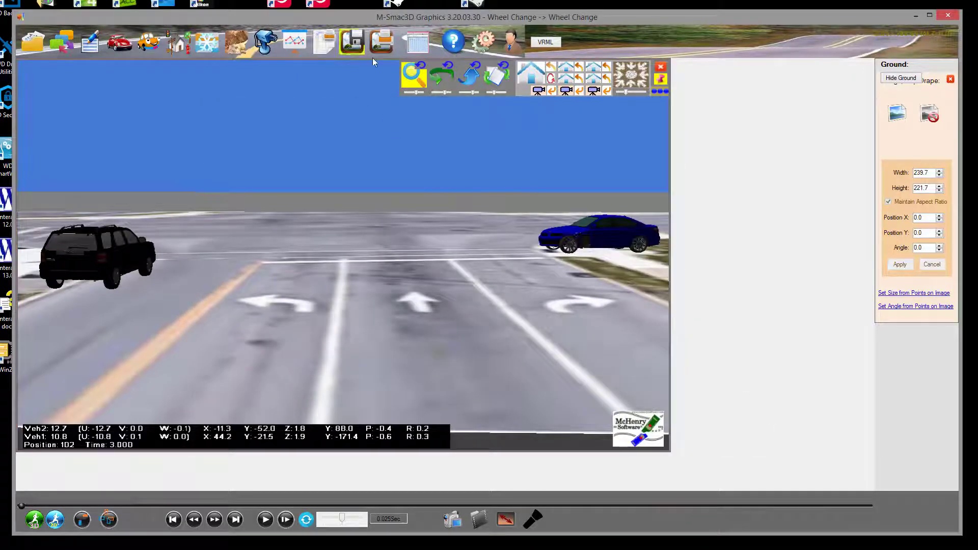
Open the project's input file in M-Edit3D and insert card 302-1 for vehicle 1 tire radius changes
{"action": "left_click", "coordinate": [418, 44]}
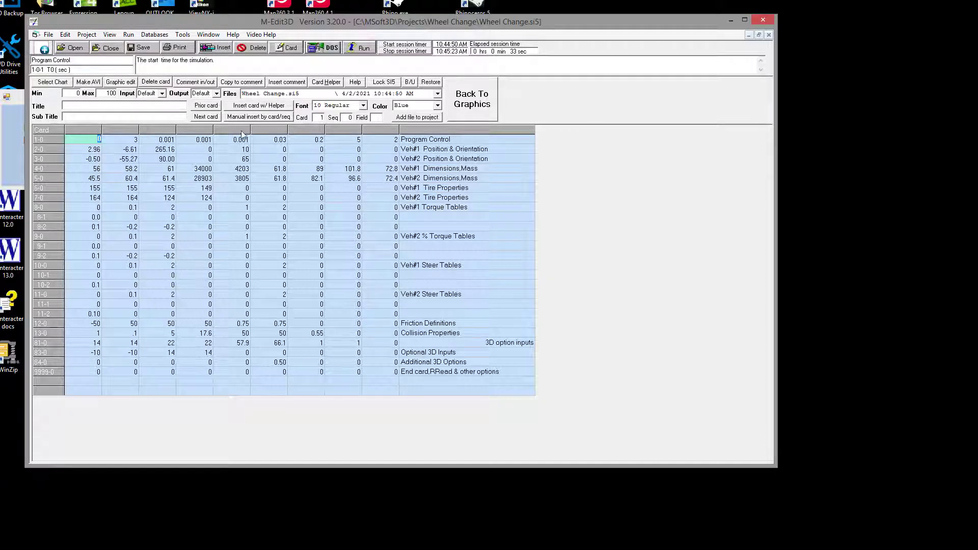
{"action": "left_click", "coordinate": [253, 108]}
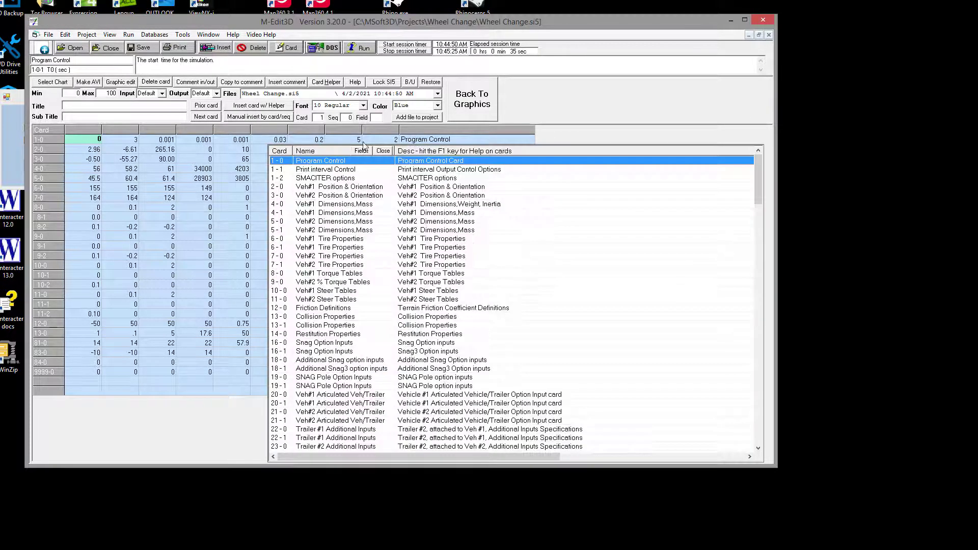
{"action": "left_click_drag", "start_coordinate": [758, 173], "coordinate": [801, 362]}
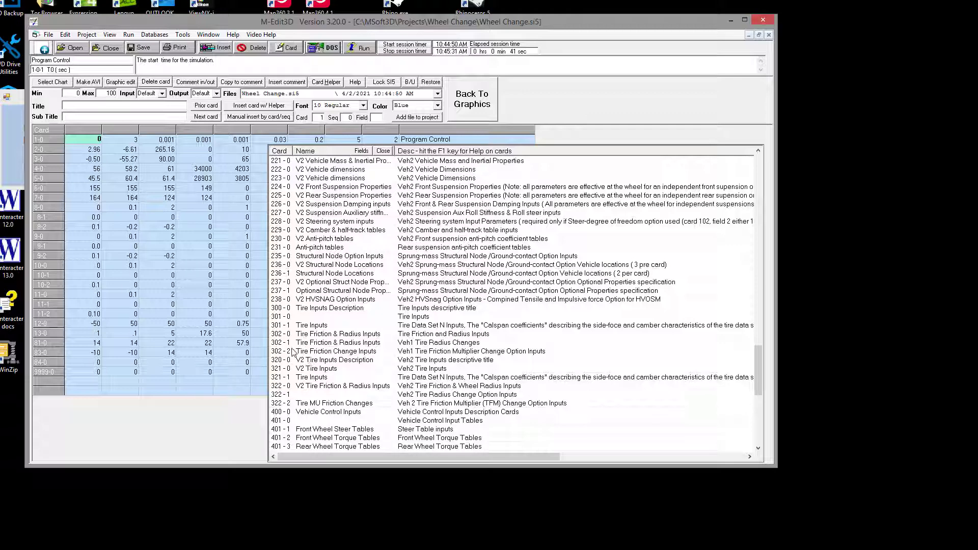
{"action": "left_click", "coordinate": [463, 346]}
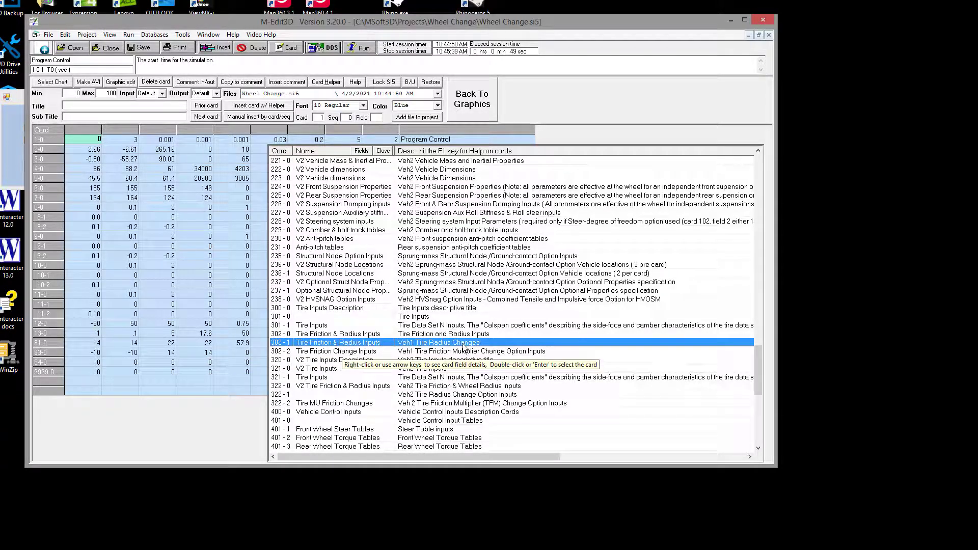
{"action": "double_click", "coordinate": [463, 345]}
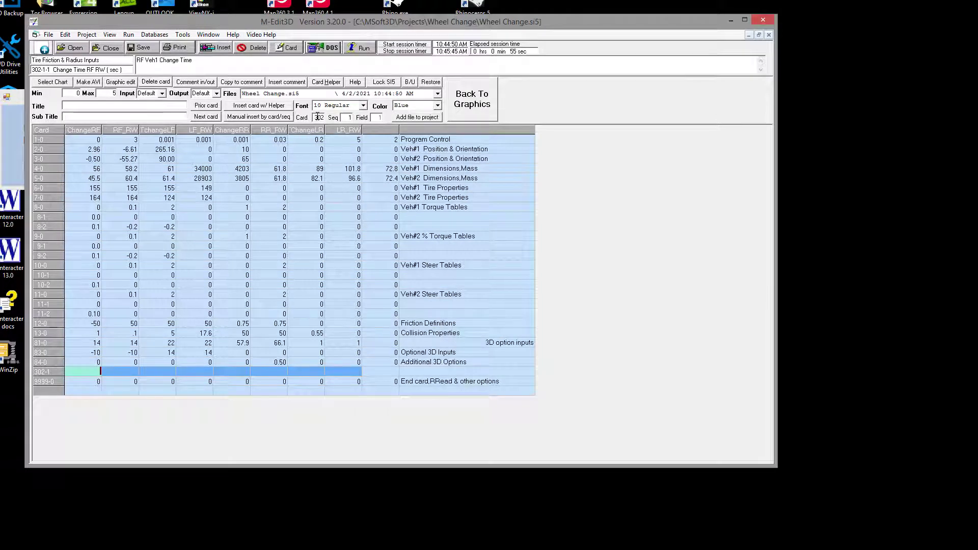
Insert card 322-1 for vehicle 2 tire radius changes, and save the input file while returning to M-Smac3D Graphics
{"action": "double_click", "coordinate": [318, 117]}
{"action": "left_click", "coordinate": [258, 117]}
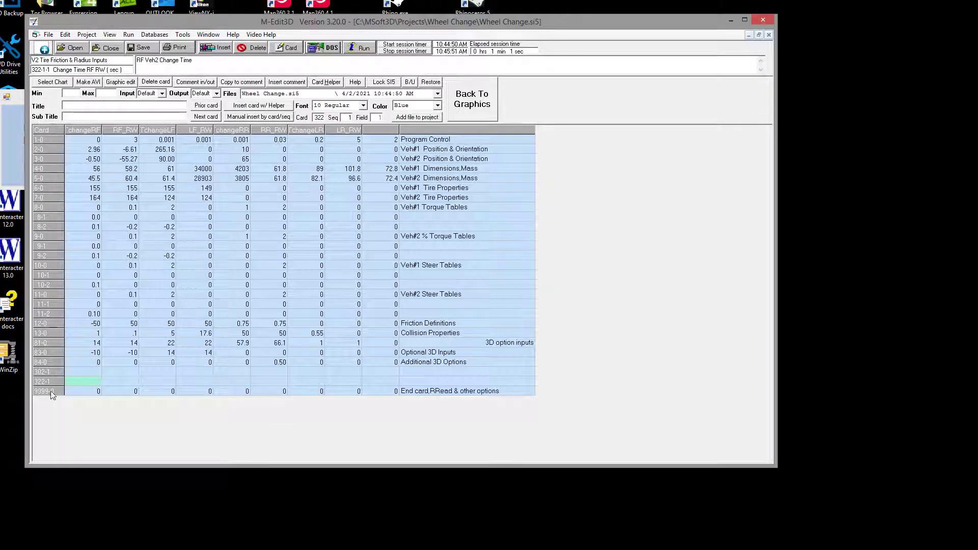
{"action": "left_click", "coordinate": [474, 104]}
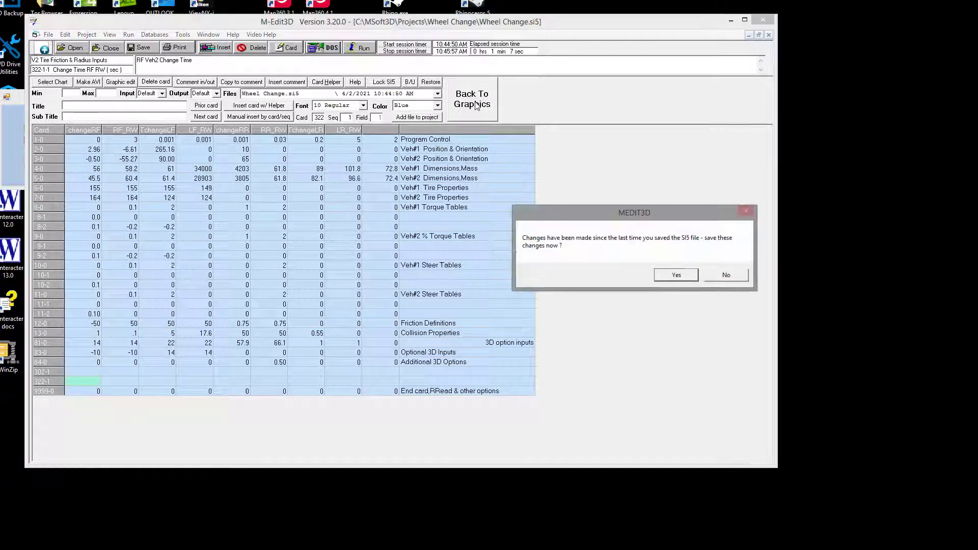
{"action": "left_click", "coordinate": [681, 273]}
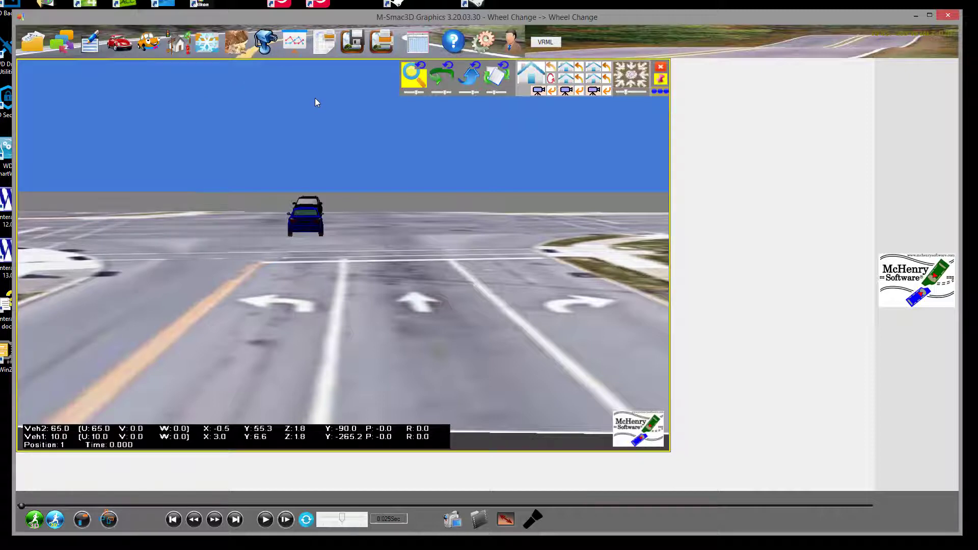
Review the Run Summary output of Wheel Change.si5 to examine the impact and separation conditions
{"action": "left_click", "coordinate": [326, 46]}
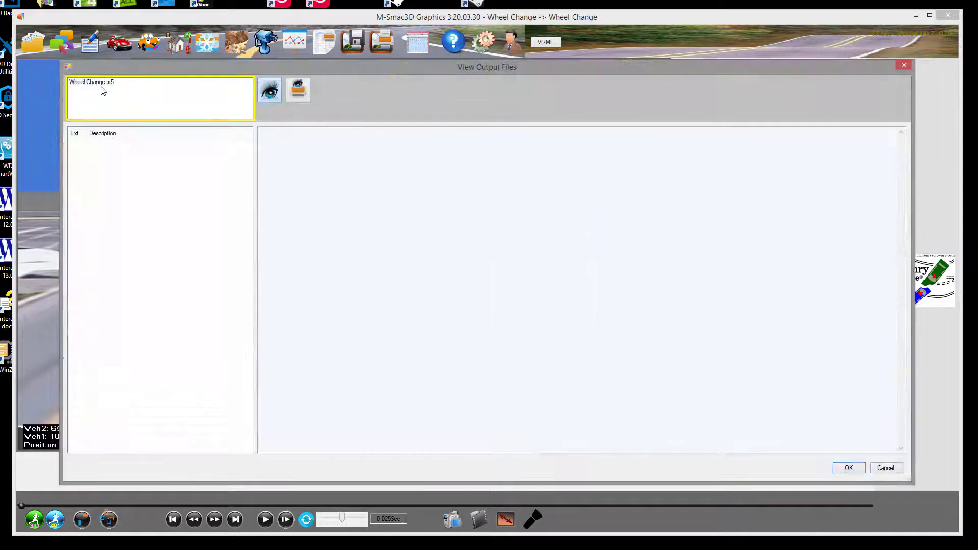
{"action": "left_click", "coordinate": [88, 84]}
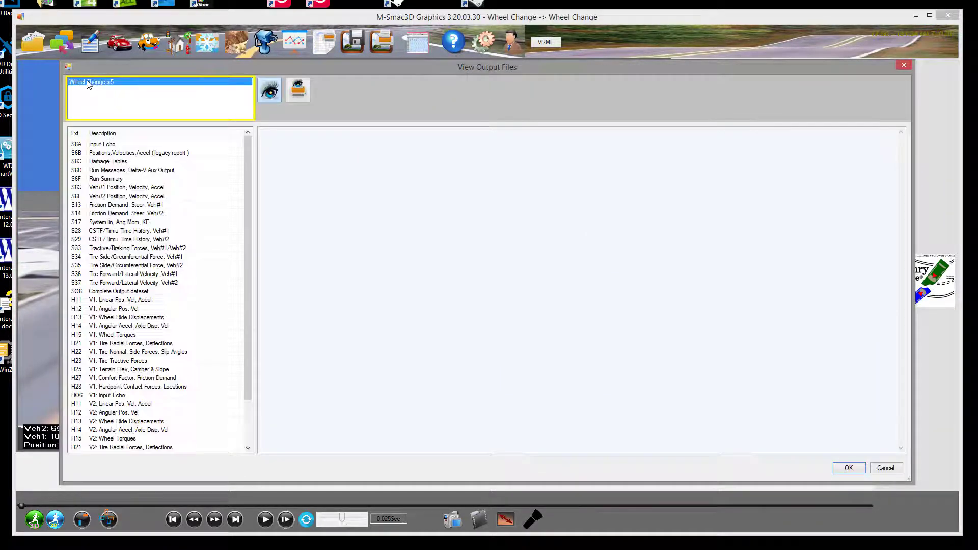
{"action": "left_click", "coordinate": [102, 179]}
{"action": "key", "text": "Tab"}
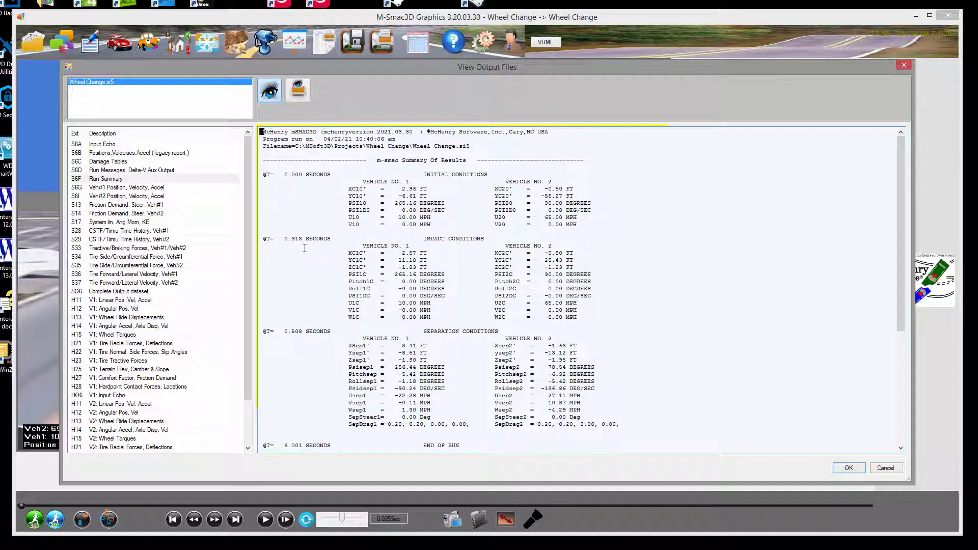
{"action": "left_click", "coordinate": [904, 65]}
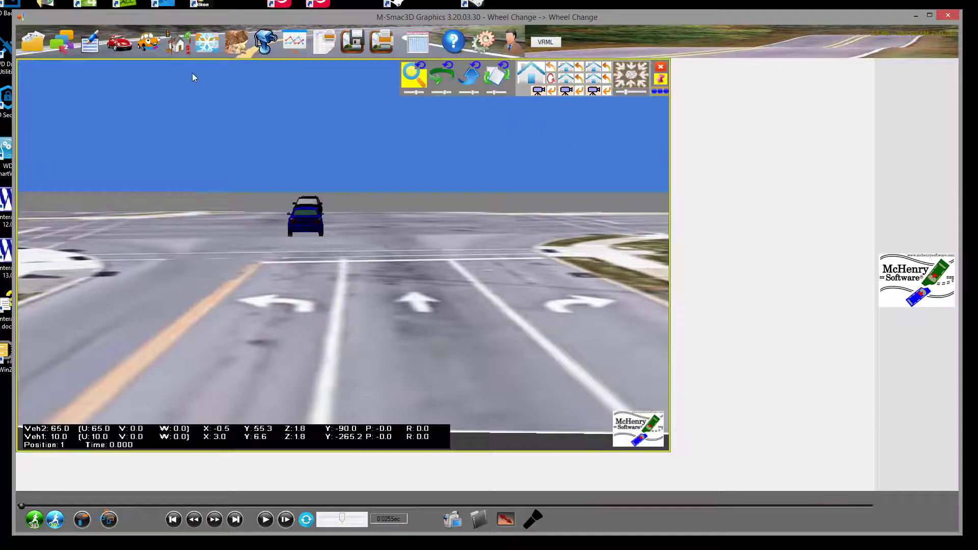
Open the project's input cards and consult the help page for card 302, sequence 1, on vehicle 1 tire radius change
{"action": "left_click", "coordinate": [92, 46]}
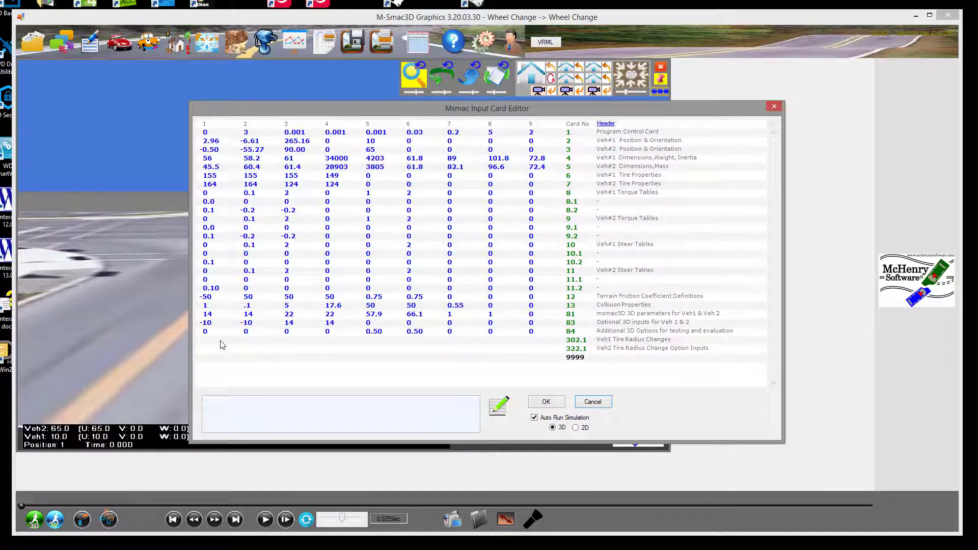
{"action": "left_click", "coordinate": [222, 345]}
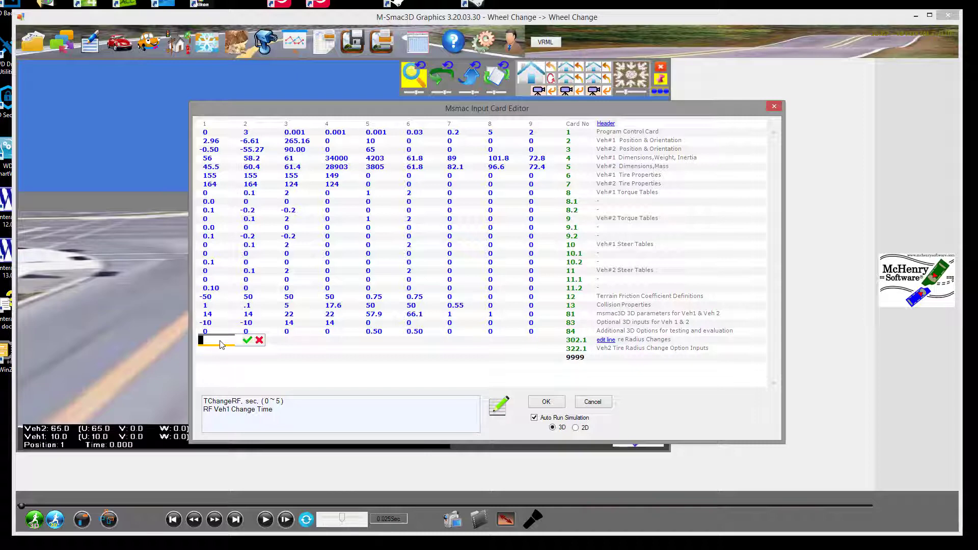
{"action": "key", "text": "F1"}
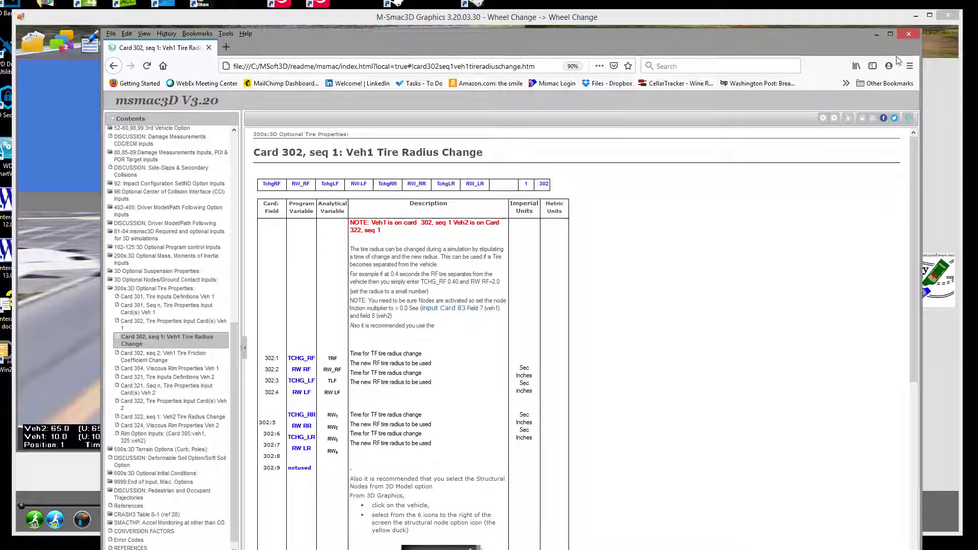
{"action": "left_click", "coordinate": [907, 35]}
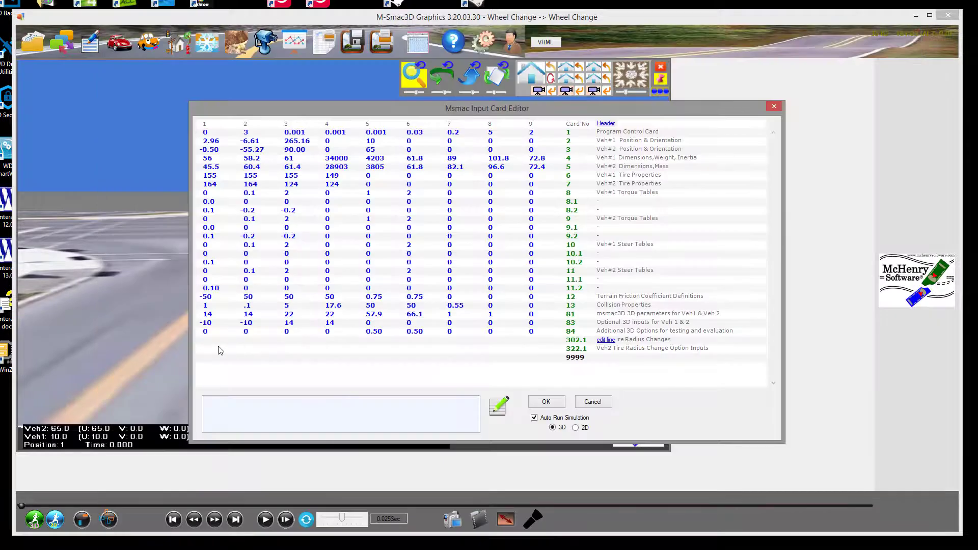
On card 302.1, set vehicle 1's left front tire change time to 0.38 sec and its radius to 4 inches
{"action": "left_click", "coordinate": [290, 341]}
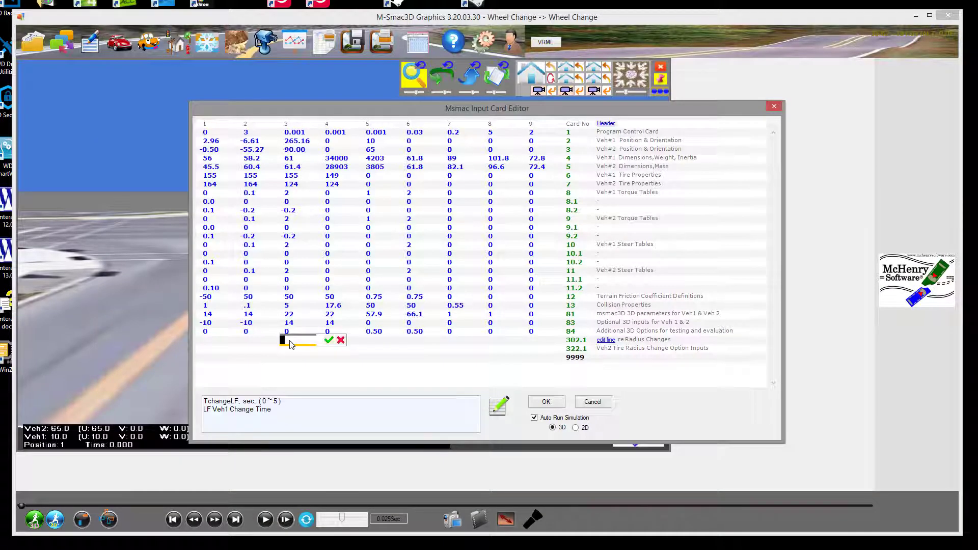
{"action": "type", "text": "0.38"}
{"action": "key", "text": "Return"}
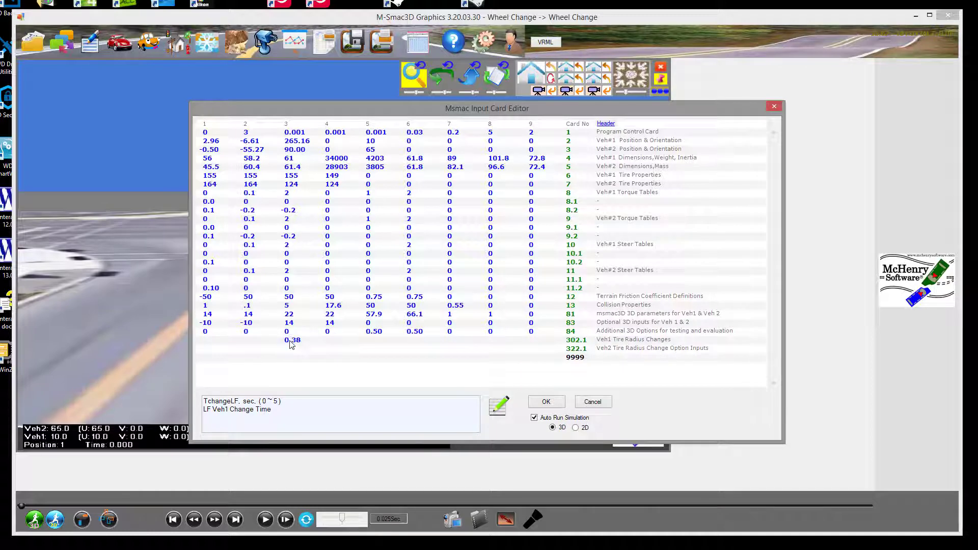
{"action": "left_click", "coordinate": [336, 335]}
{"action": "left_click", "coordinate": [336, 341]}
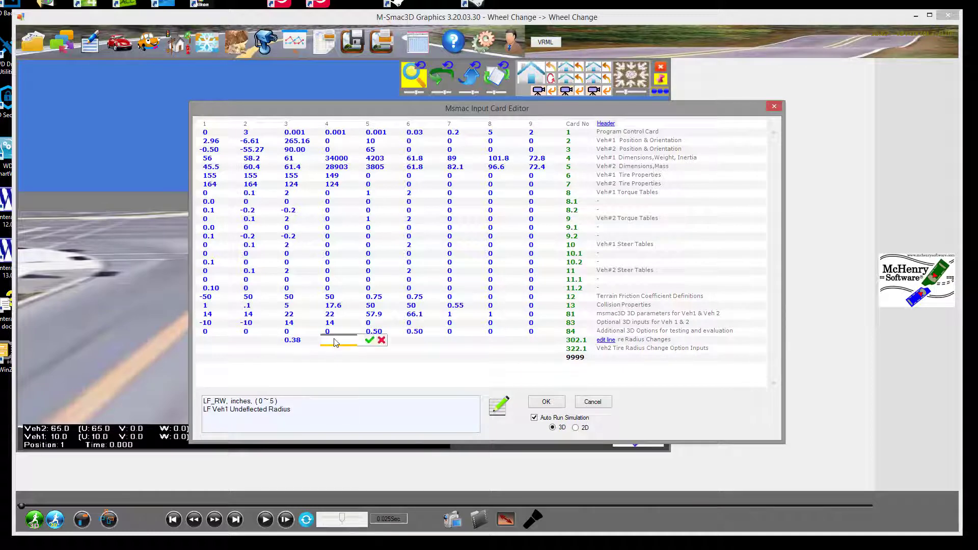
{"action": "type", "text": "4"}
{"action": "key", "text": "Return"}
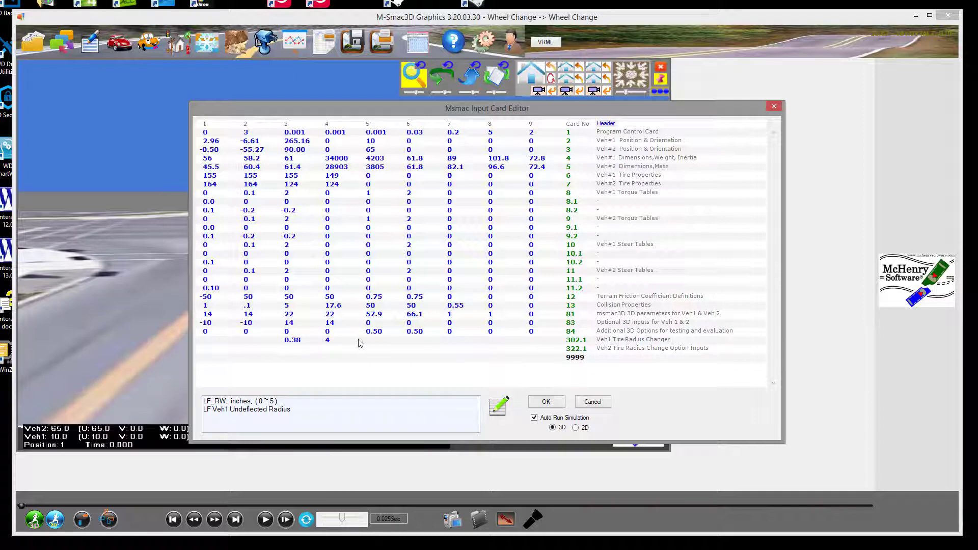
{"action": "left_click", "coordinate": [374, 341]}
{"action": "left_click", "coordinate": [422, 338]}
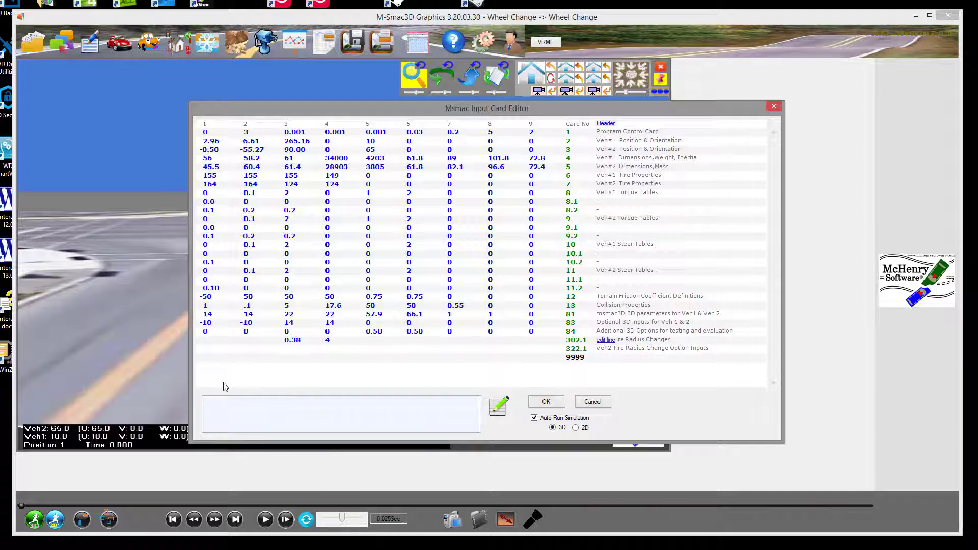
On card 322.1, set vehicle 2's left front tire change time to 0.38 sec and its new radius to 4 inches
{"action": "left_click", "coordinate": [296, 350]}
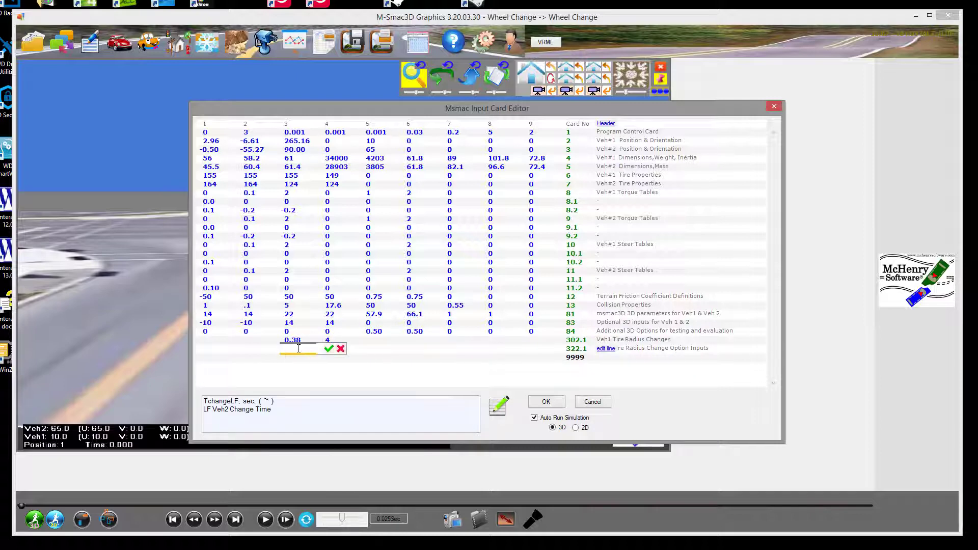
{"action": "type", "text": "0.38"}
{"action": "key", "text": "Return"}
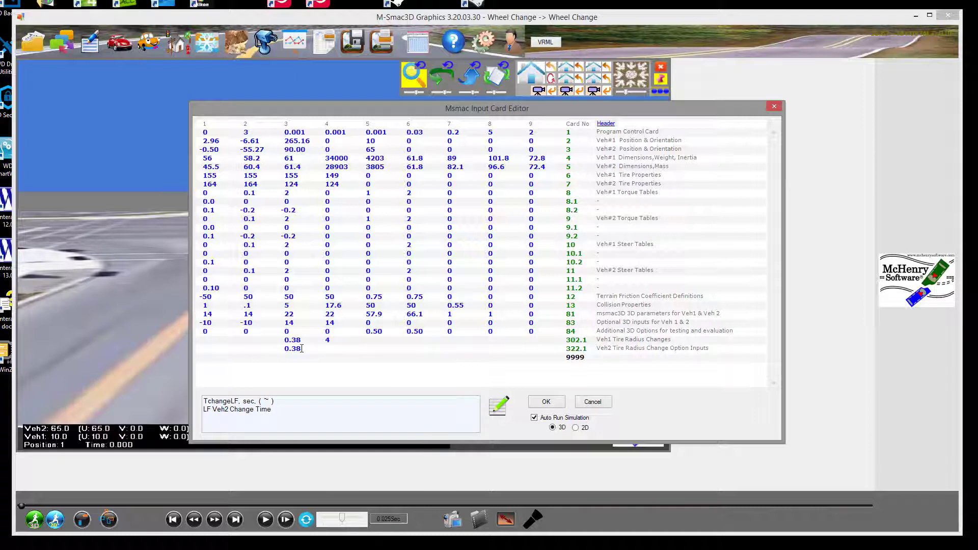
{"action": "left_click", "coordinate": [331, 350]}
{"action": "type", "text": "4"}
{"action": "key", "text": "Return"}
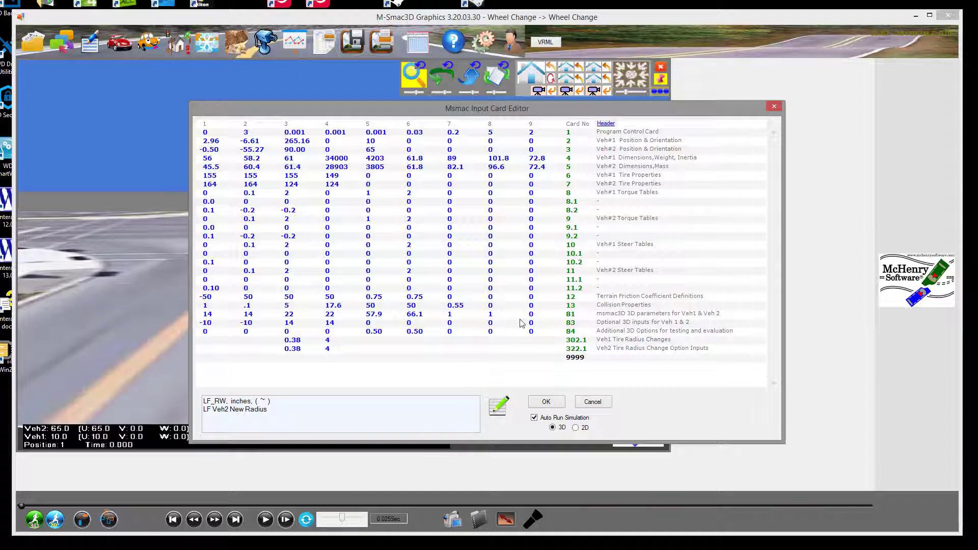
Set both vehicles' structural stiffness per node to 500 lbs/in on card 83, and apply the cards with the automatic 3D simulation run
{"action": "left_click", "coordinate": [461, 325]}
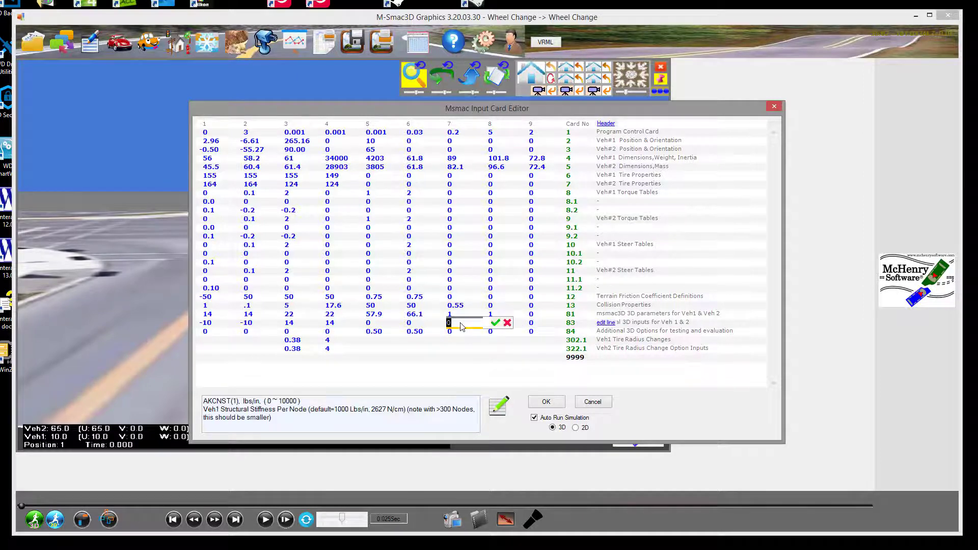
{"action": "left_click_drag", "start_coordinate": [459, 323], "coordinate": [448, 322]}
{"action": "type", "text": "500"}
{"action": "key", "text": "Return"}
{"action": "left_click", "coordinate": [493, 323]}
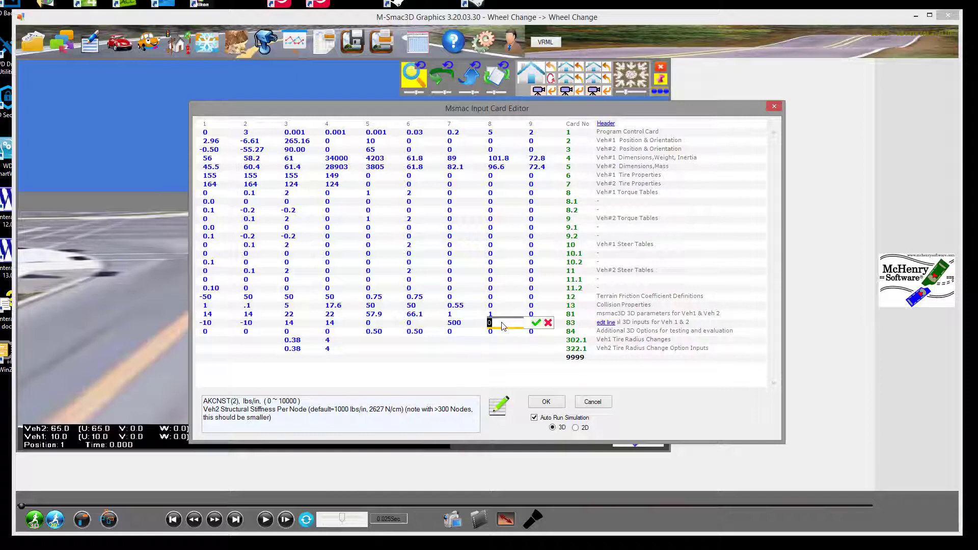
{"action": "type", "text": "500"}
{"action": "key", "text": "Return"}
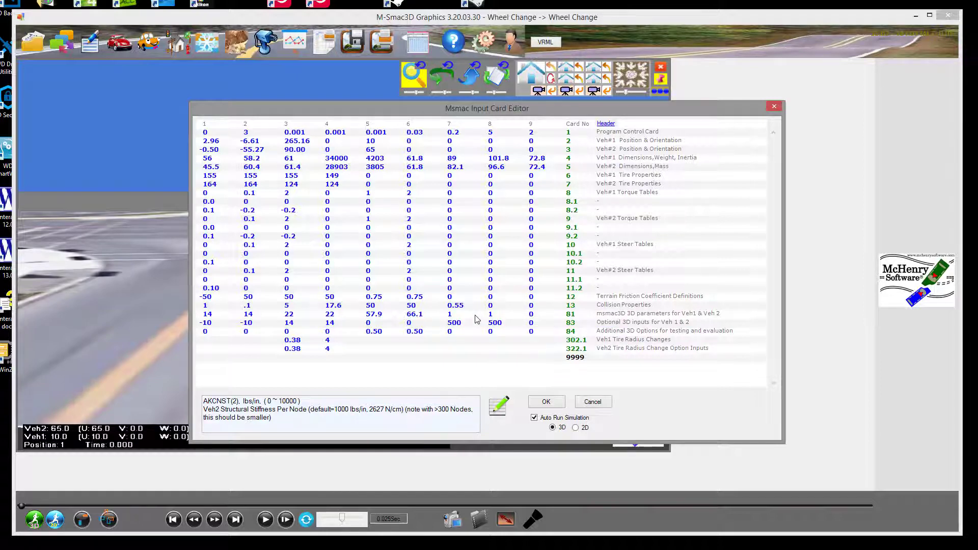
{"action": "left_click", "coordinate": [477, 320]}
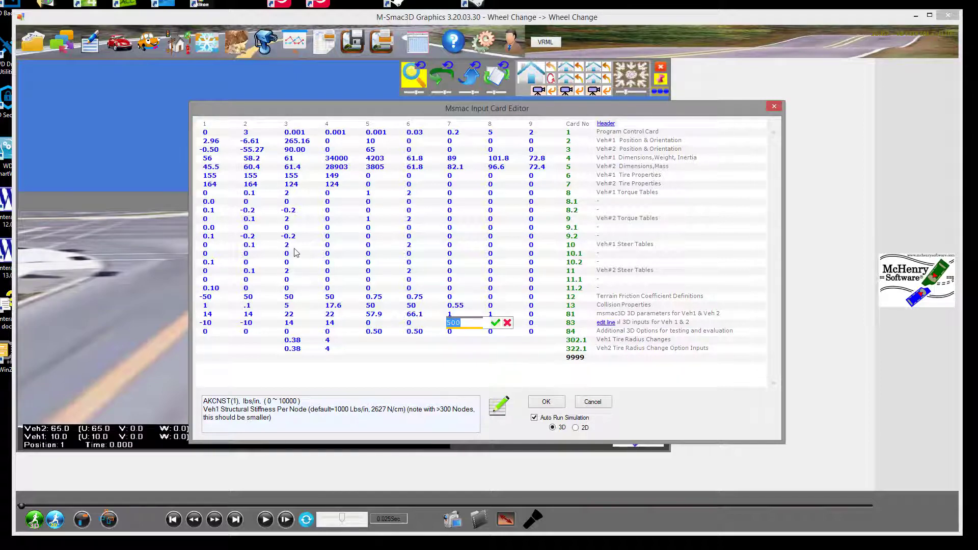
{"action": "left_click", "coordinate": [495, 323]}
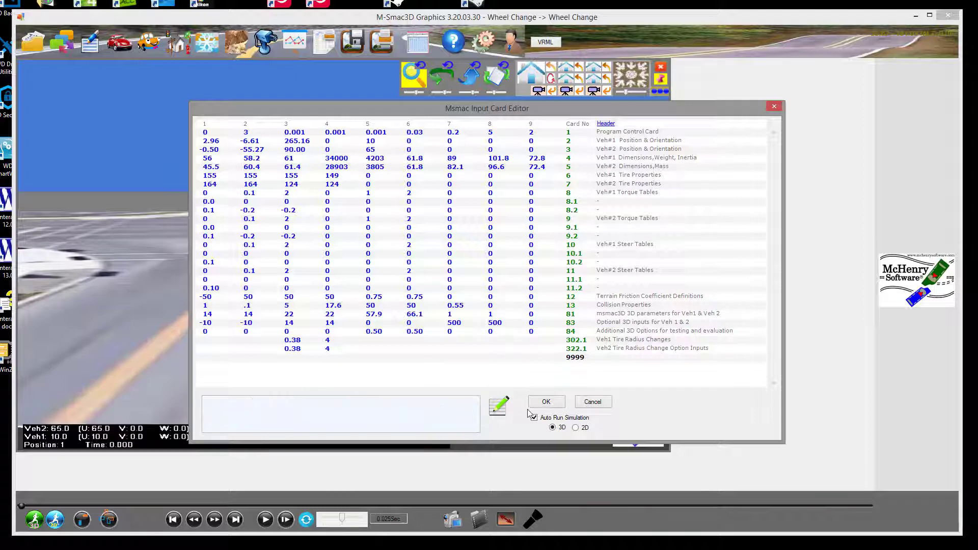
{"action": "left_click", "coordinate": [544, 403]}
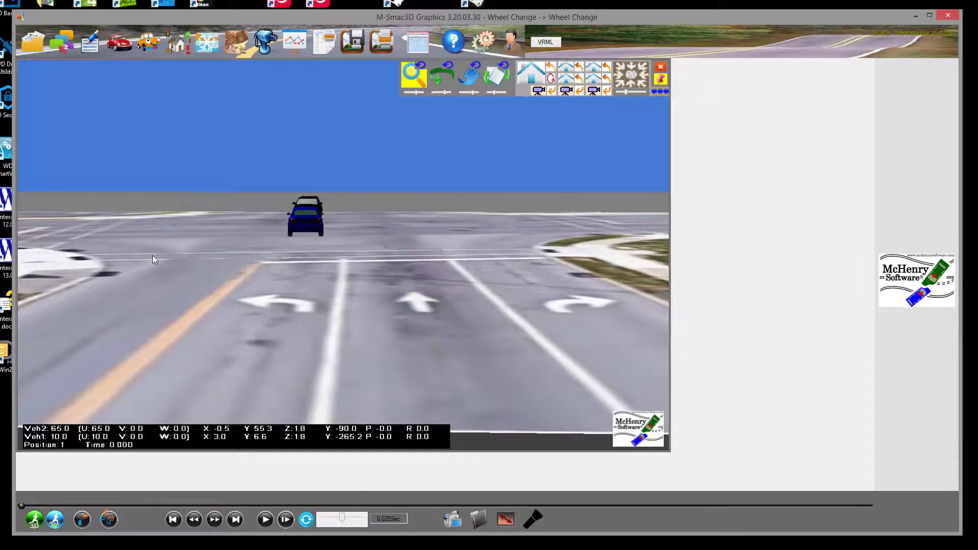
Play back the rerun simulation, and write its overhead-view movie frames as bitmaps appended to the existing files
{"action": "left_click", "coordinate": [265, 520]}
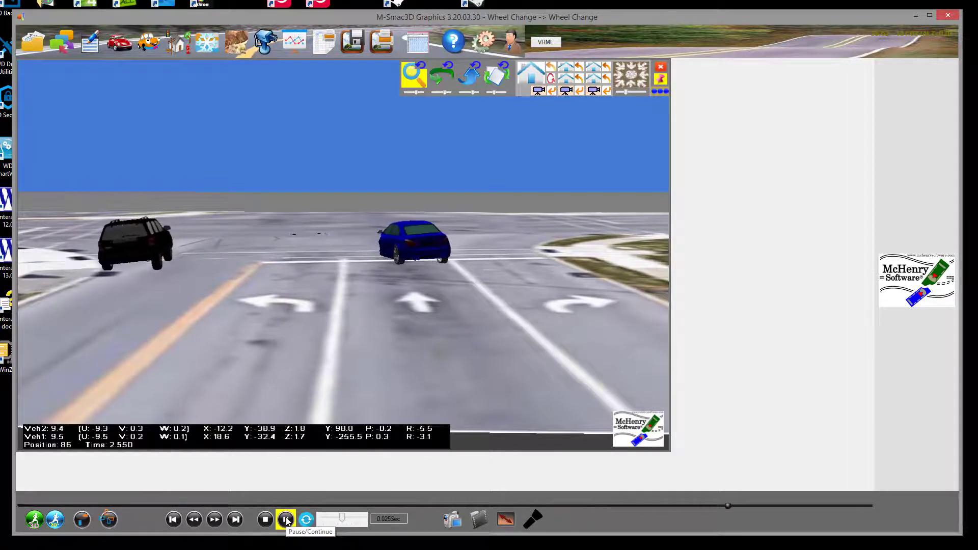
{"action": "left_click", "coordinate": [286, 519]}
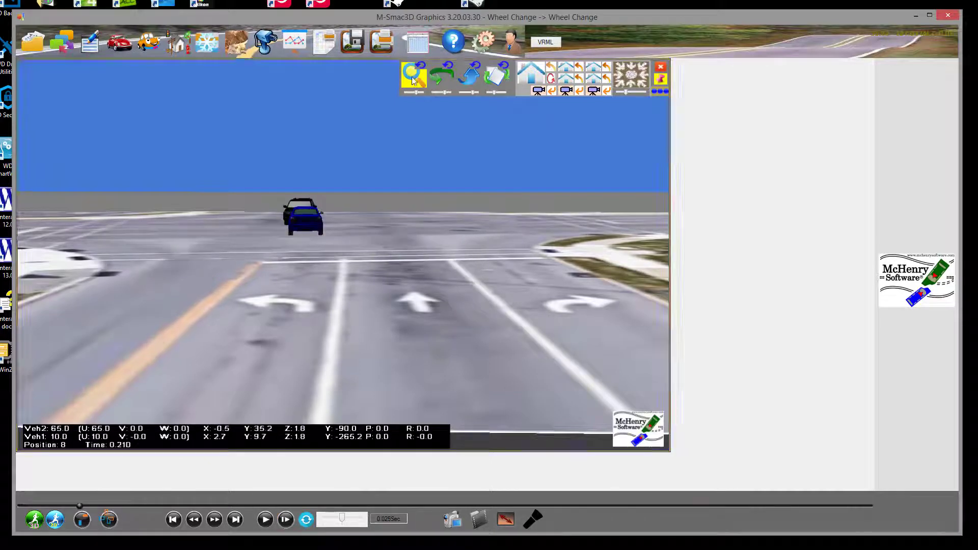
{"action": "left_click", "coordinate": [531, 76]}
{"action": "left_click", "coordinate": [450, 519]}
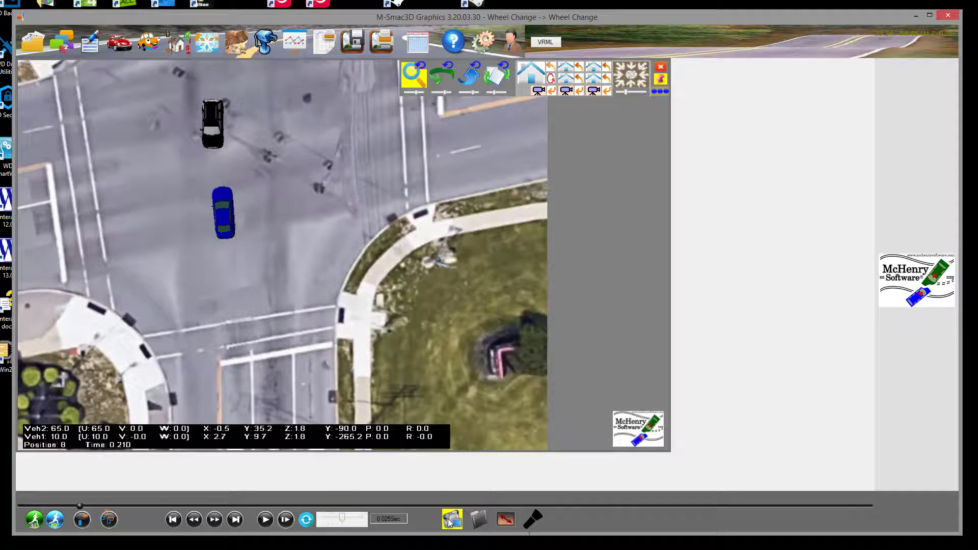
{"action": "left_click", "coordinate": [450, 519]}
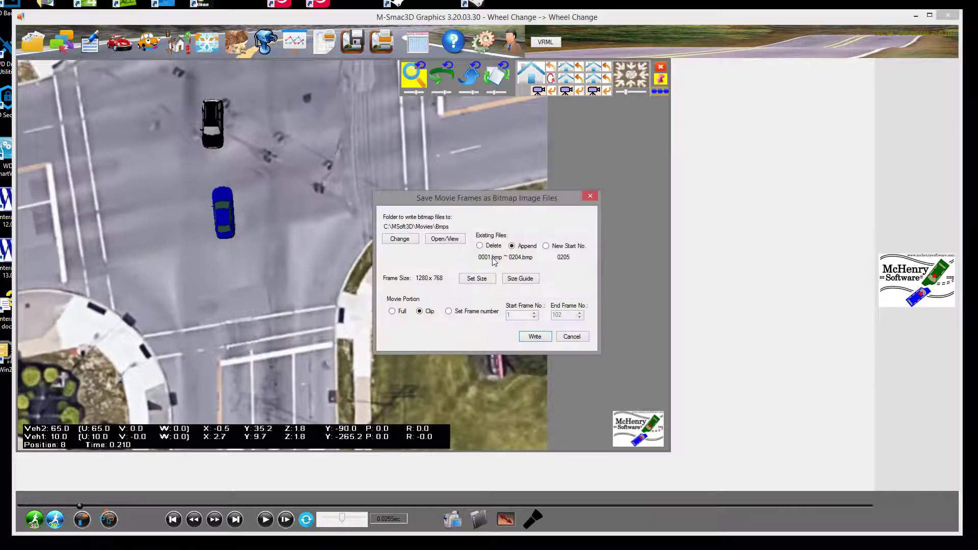
{"action": "left_click", "coordinate": [531, 337]}
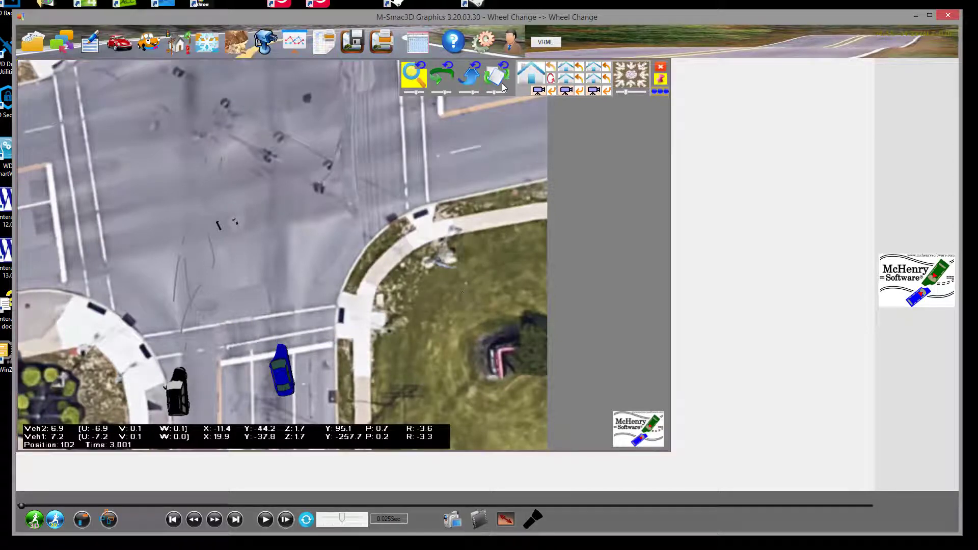
Return to the saved ground-level view and add 2018-01-25_17-05-00.jpg from the Brooksville folder as a billboard with a width of 250
{"action": "left_click", "coordinate": [566, 71]}
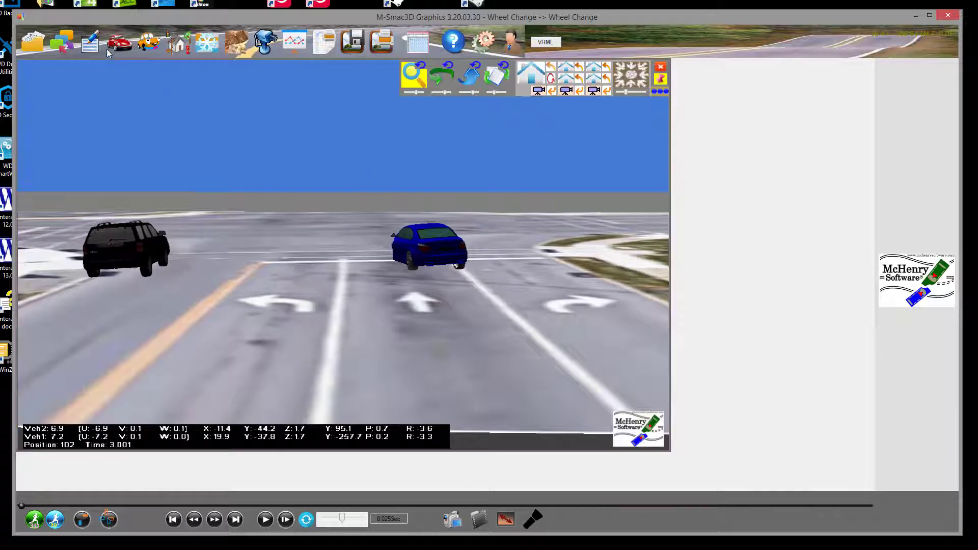
{"action": "left_click", "coordinate": [175, 45]}
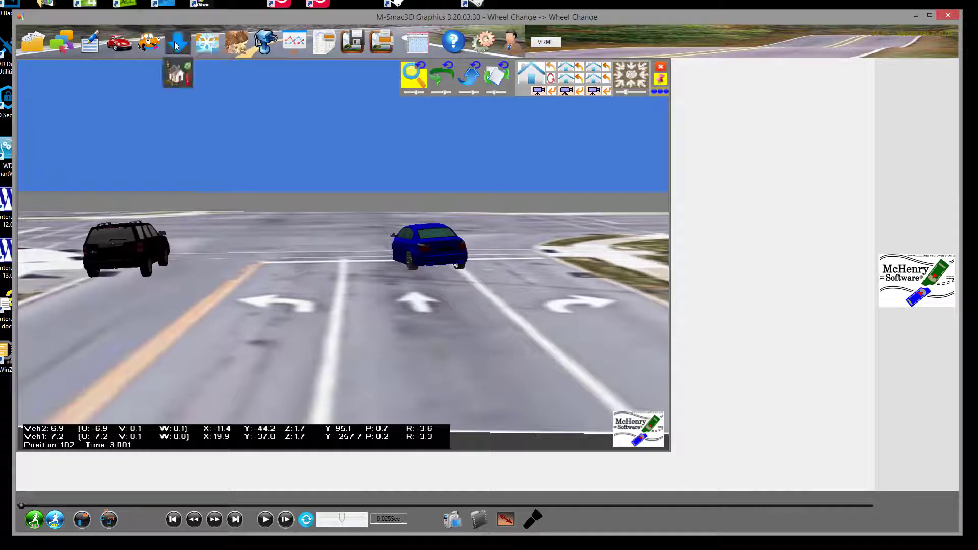
{"action": "left_click", "coordinate": [179, 75]}
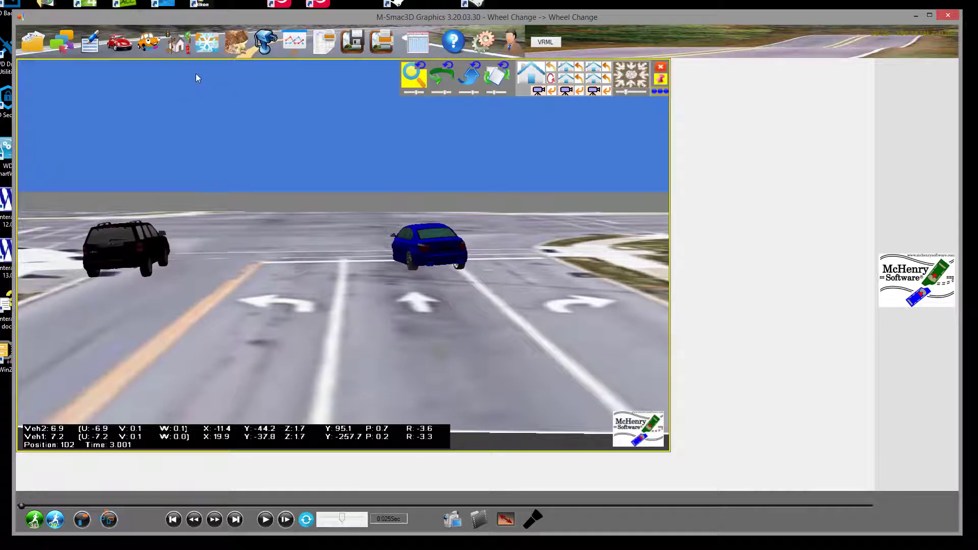
{"action": "left_click", "coordinate": [184, 45]}
{"action": "left_click", "coordinate": [179, 105]}
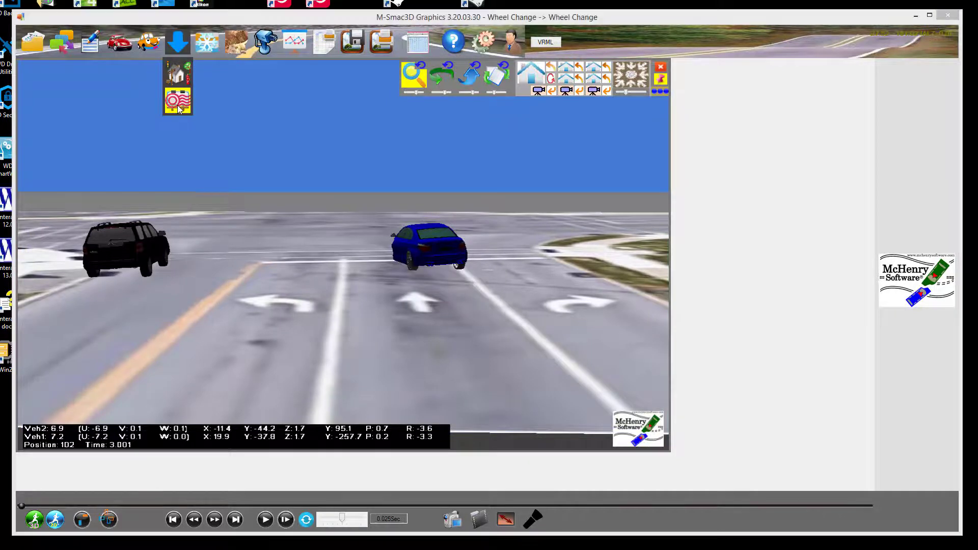
{"action": "double_click", "coordinate": [185, 115]}
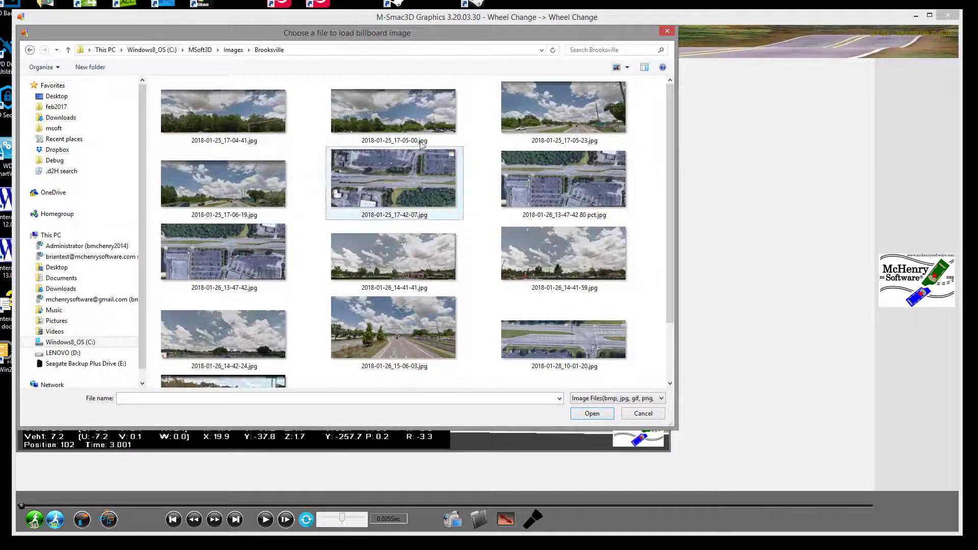
{"action": "double_click", "coordinate": [399, 113]}
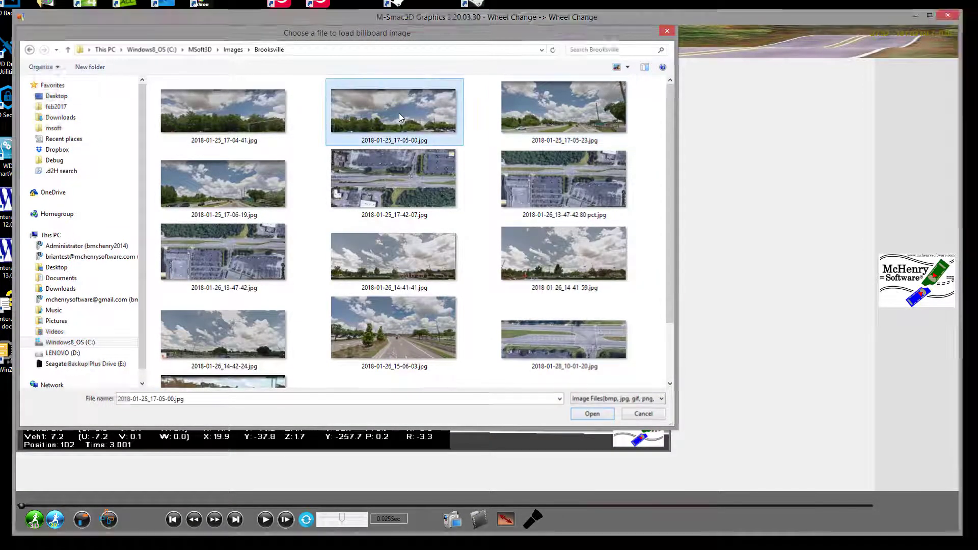
{"action": "double_click", "coordinate": [463, 269]}
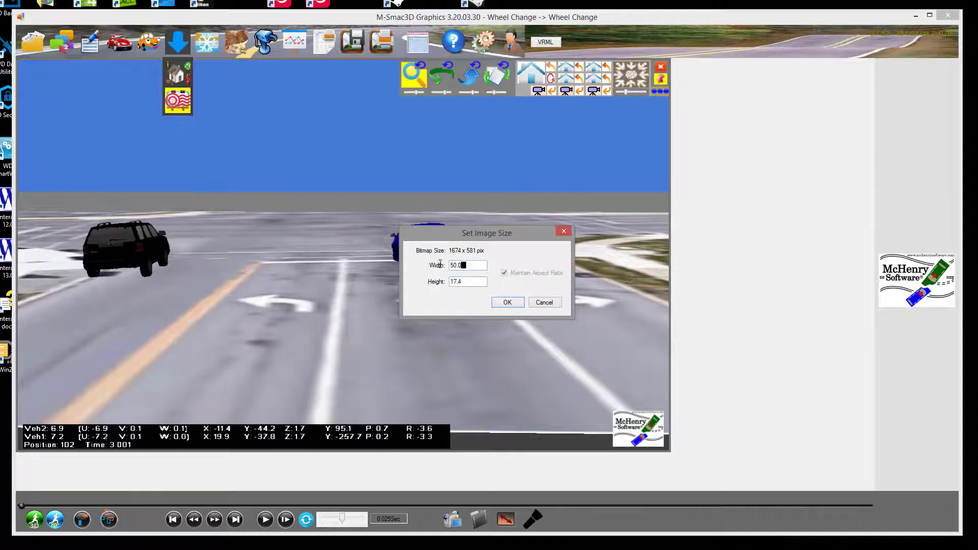
{"action": "type", "text": "250"}
{"action": "key", "text": "Return"}
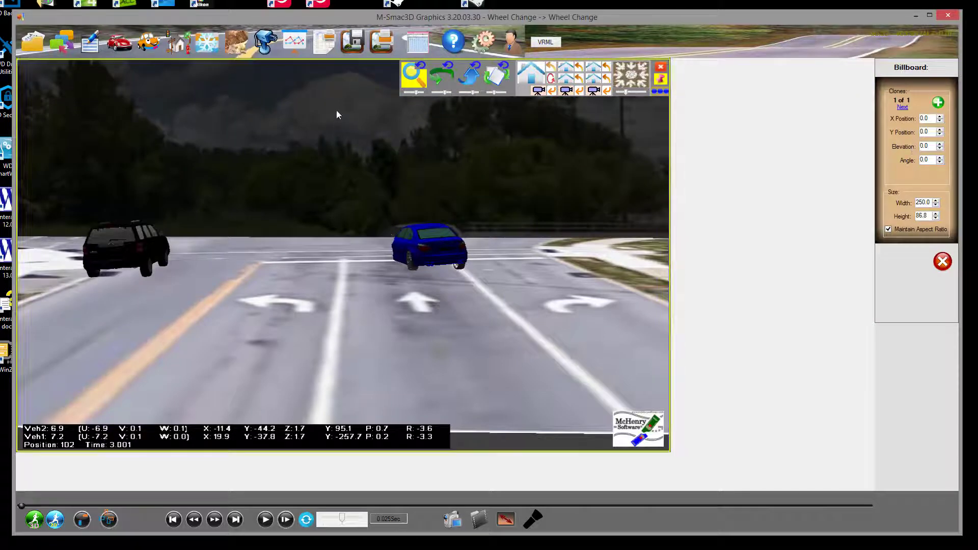
Relight the scene by setting the sun's horizontal angle to 262° and lowering its vertical angle in the light settings
{"action": "left_click", "coordinate": [486, 45]}
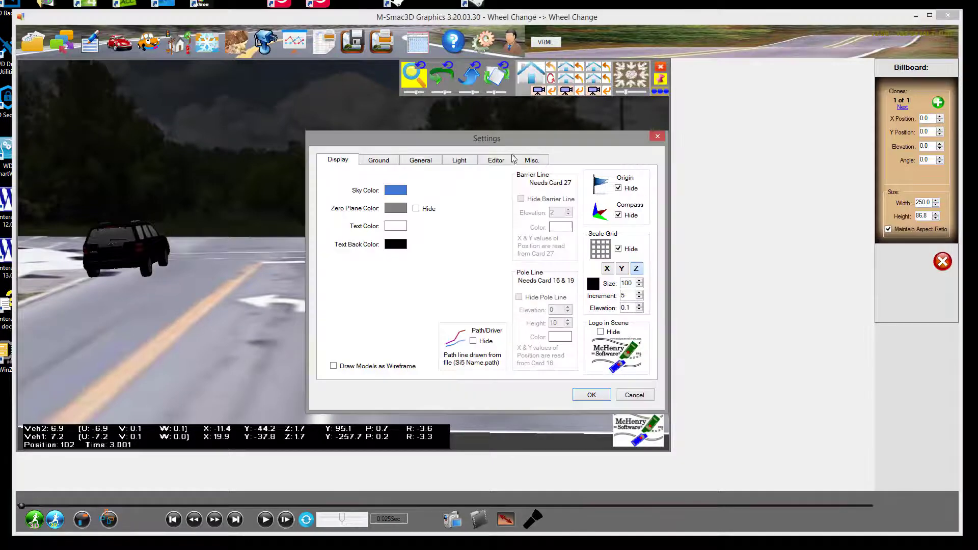
{"action": "left_click", "coordinate": [460, 160]}
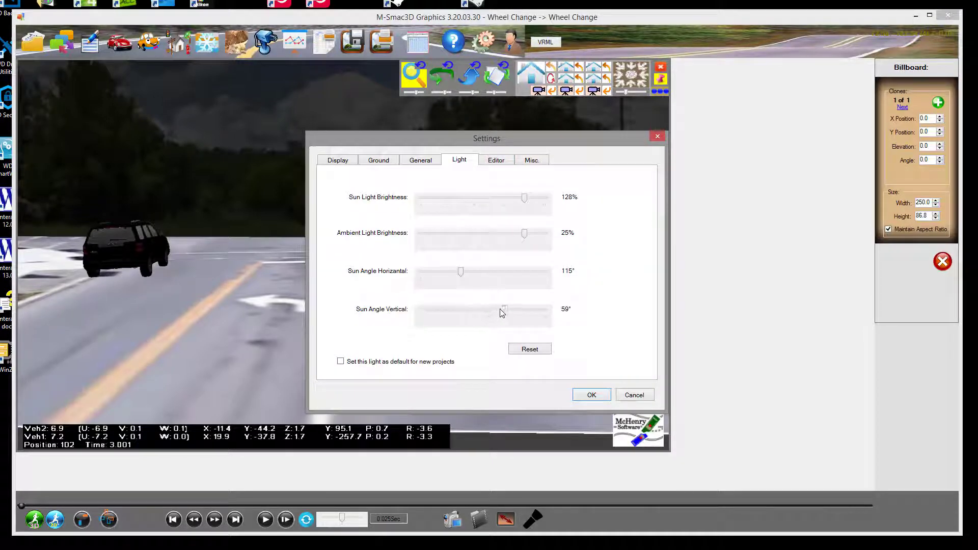
{"action": "left_click_drag", "start_coordinate": [503, 310], "coordinate": [517, 311]}
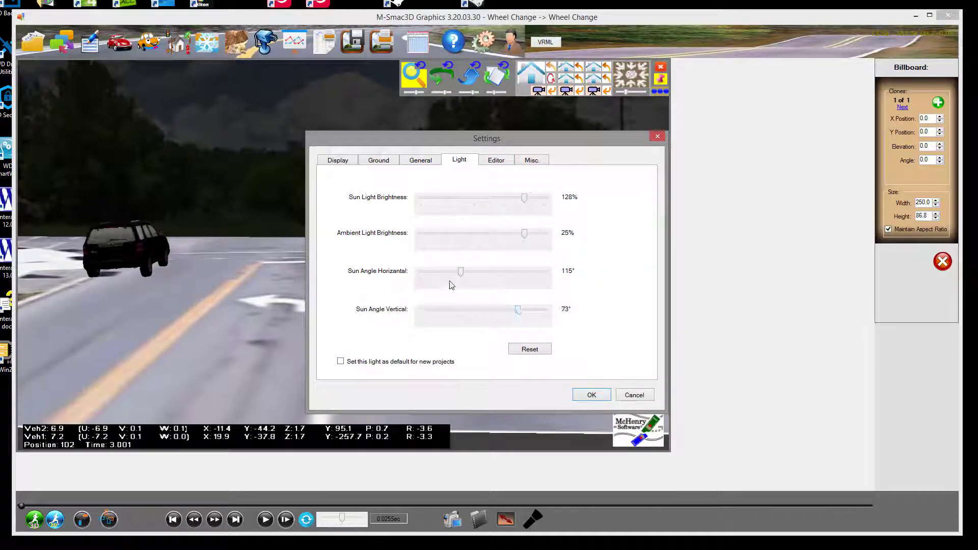
{"action": "left_click_drag", "start_coordinate": [463, 276], "coordinate": [482, 316]}
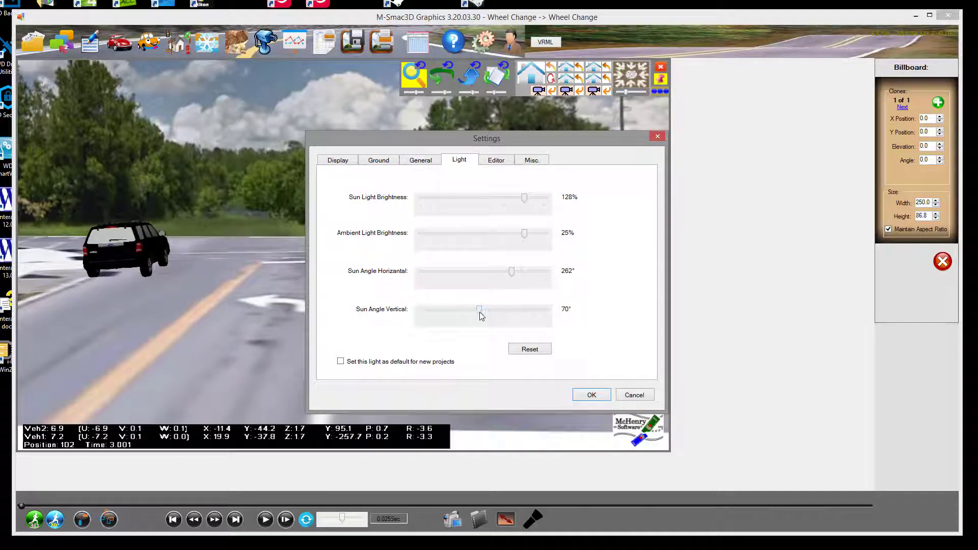
{"action": "left_click", "coordinate": [592, 396]}
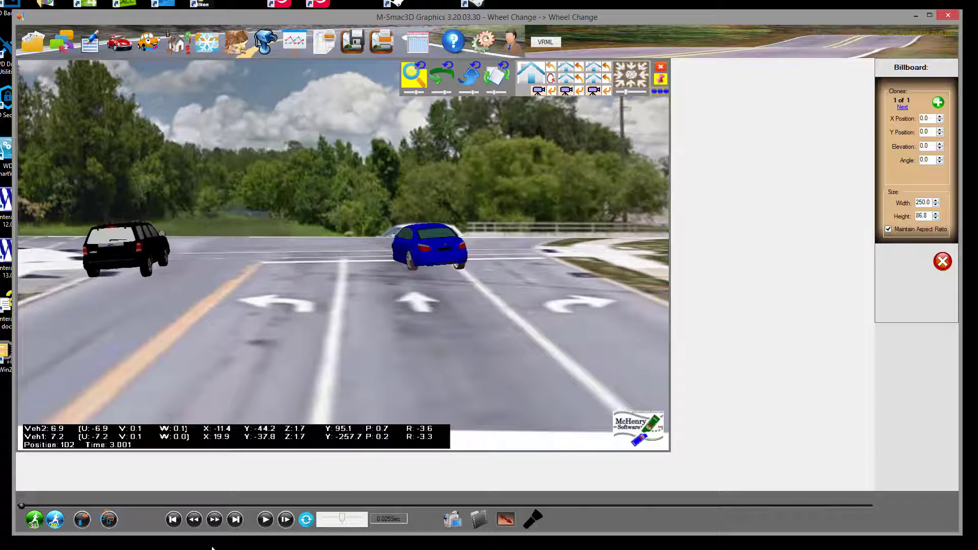
Rewind the playback to the first position, and set the background billboard's Y position to 125
{"action": "left_click", "coordinate": [174, 519]}
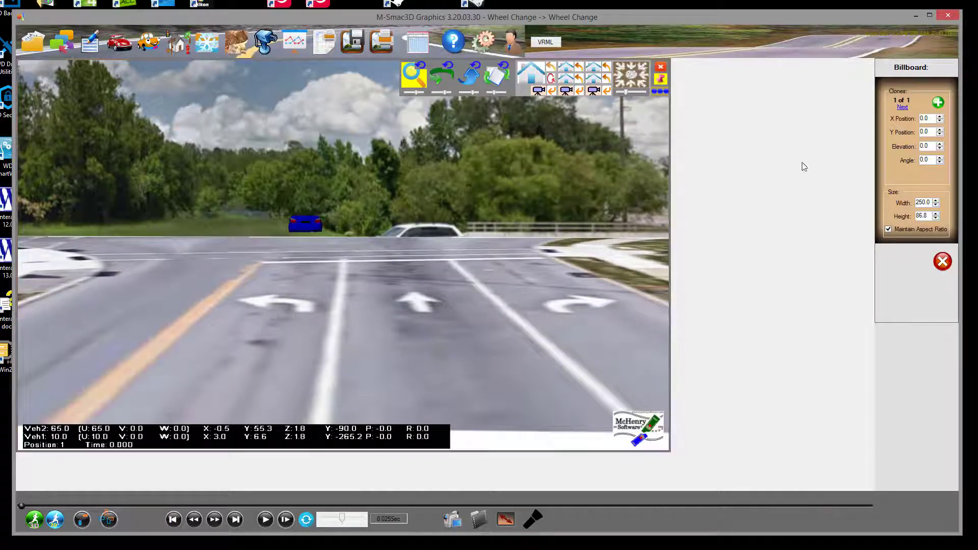
{"action": "left_click", "coordinate": [940, 117]}
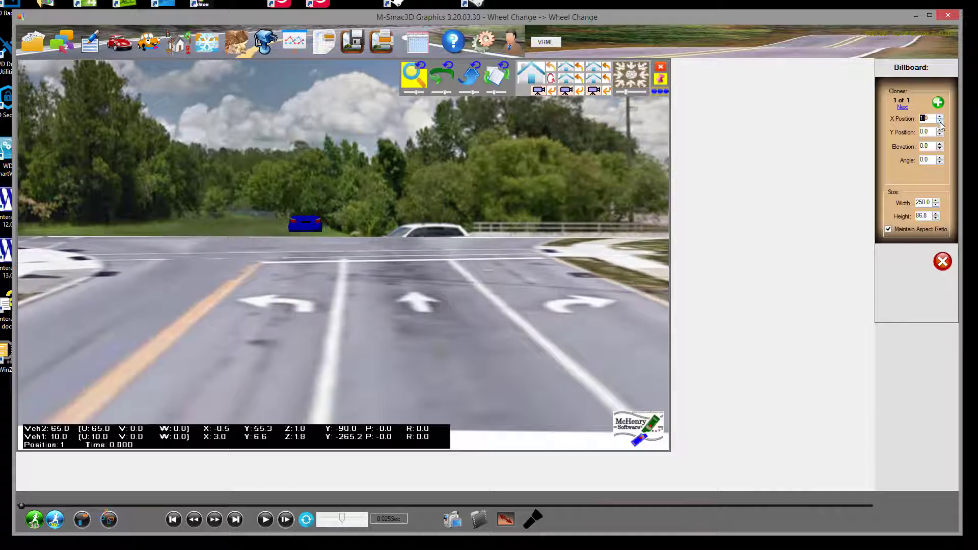
{"action": "left_click", "coordinate": [940, 121]}
{"action": "key", "text": "Tab"}
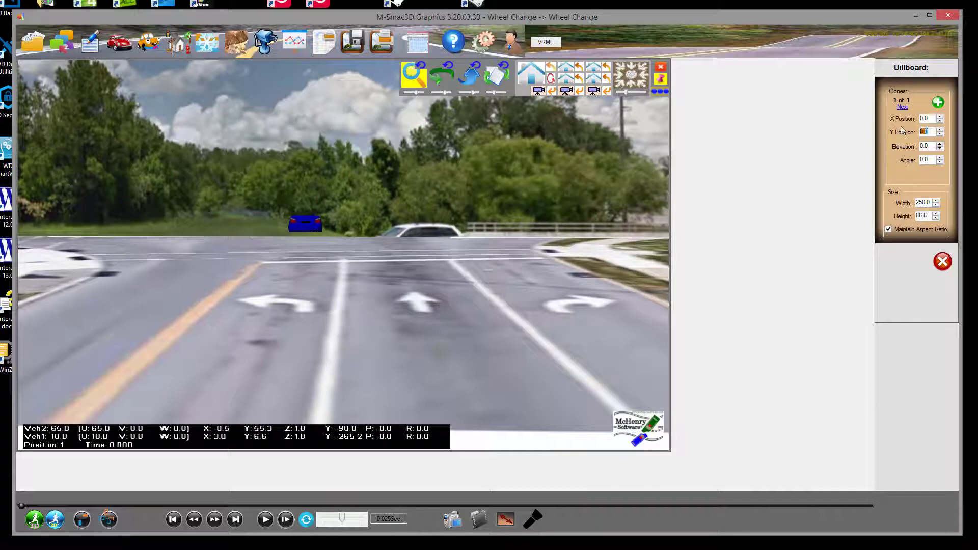
{"action": "type", "text": "10"}
{"action": "key", "text": "Return"}
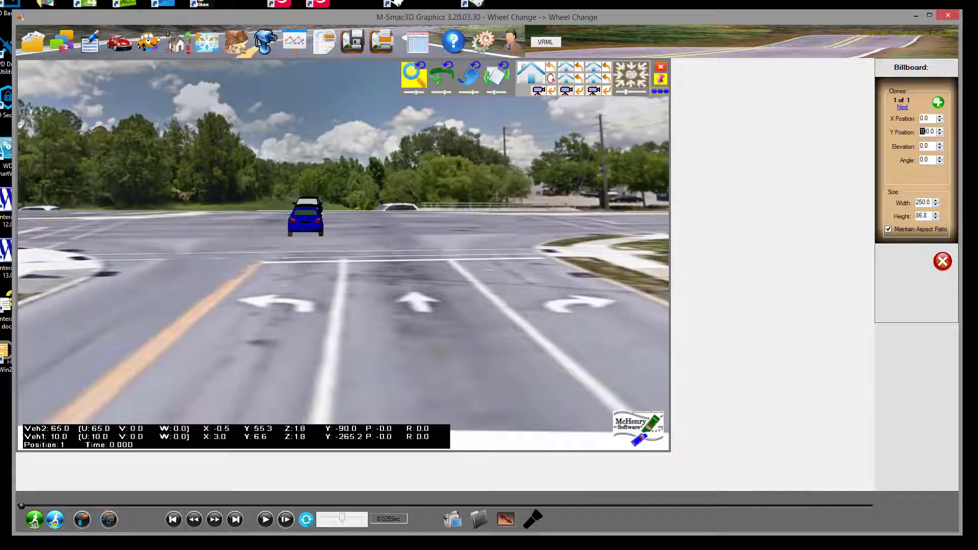
{"action": "double_click", "coordinate": [925, 132]}
{"action": "type", "text": "125"}
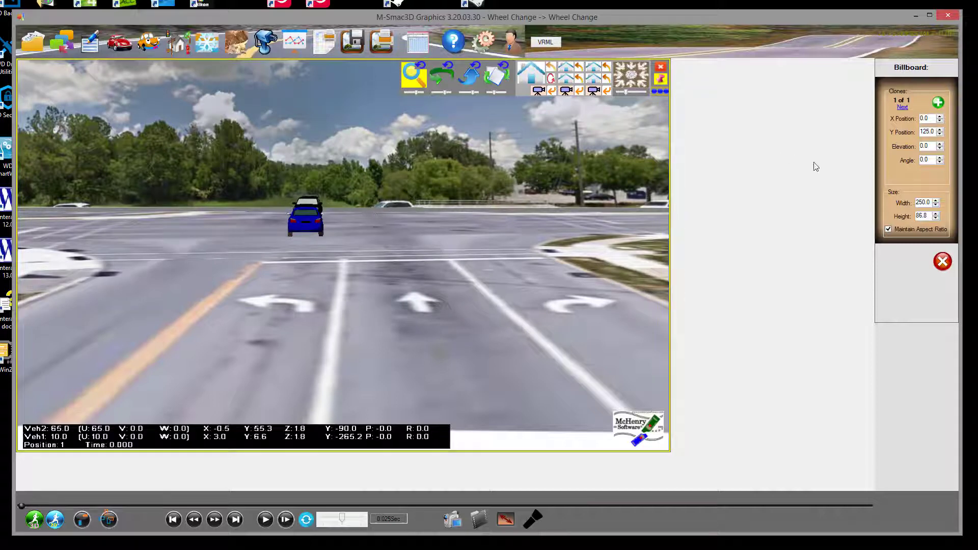
Lower the background billboard to an elevation of -4
{"action": "left_click", "coordinate": [940, 148]}
{"action": "left_click", "coordinate": [940, 148]}
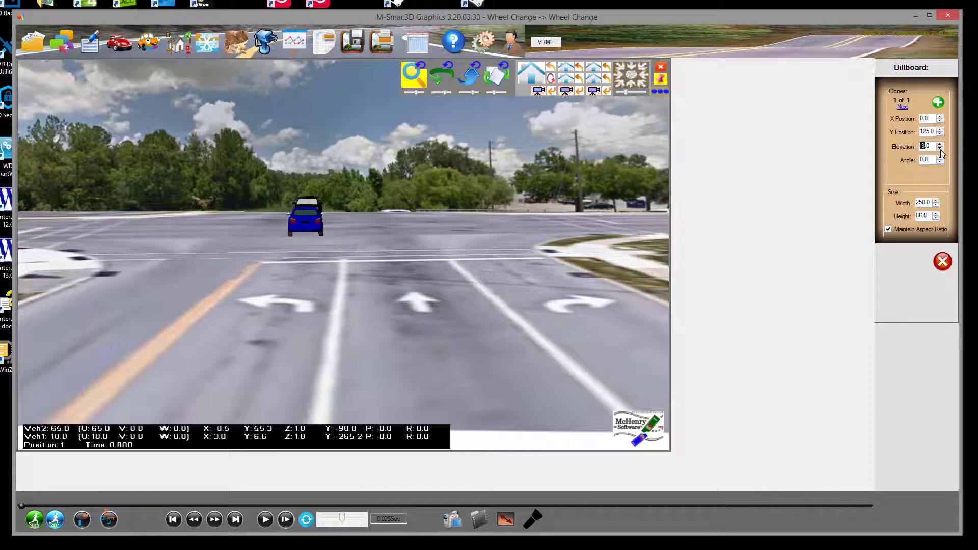
{"action": "type", "text": "-4"}
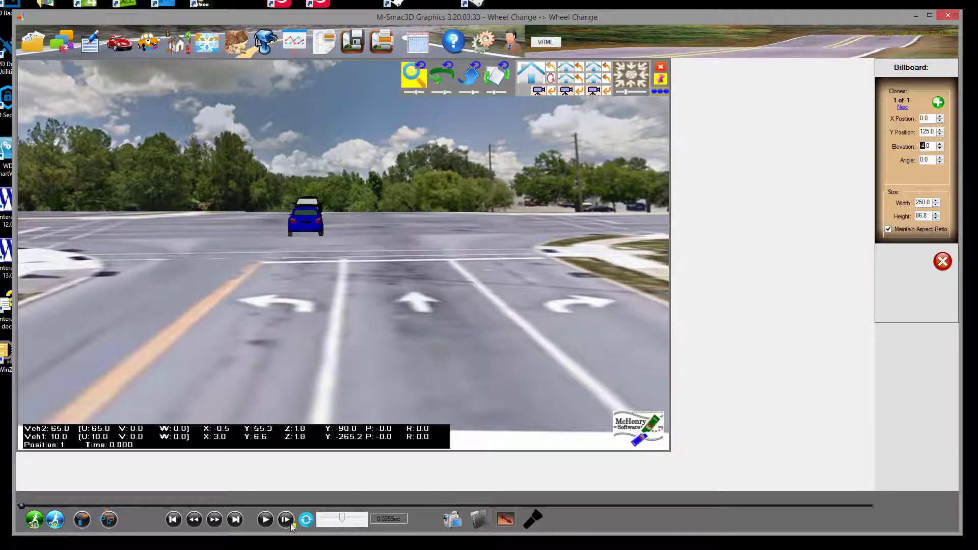
Play back the simulation with the billboard, and append its ground-level movie frames to the existing bitmap files
{"action": "left_click", "coordinate": [271, 525]}
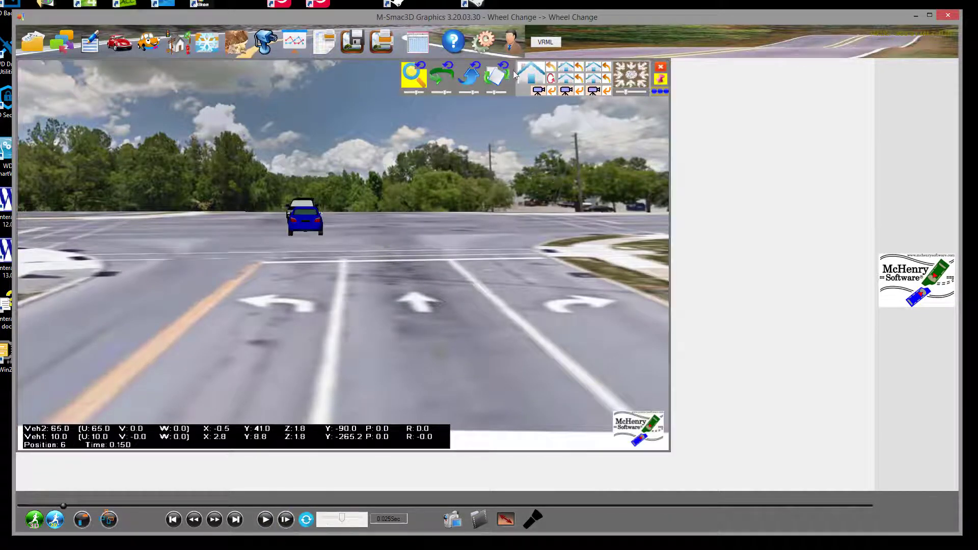
{"action": "left_click", "coordinate": [453, 520]}
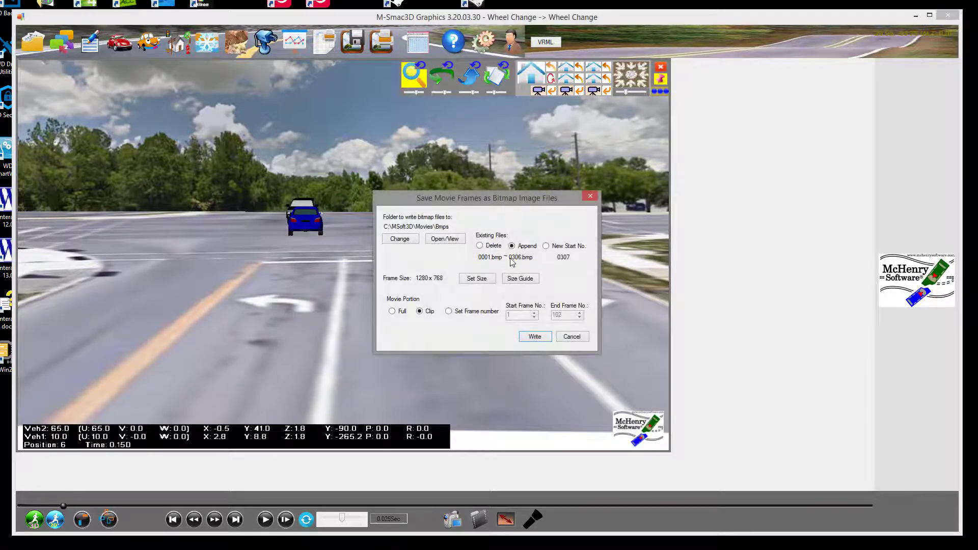
{"action": "left_click", "coordinate": [533, 337]}
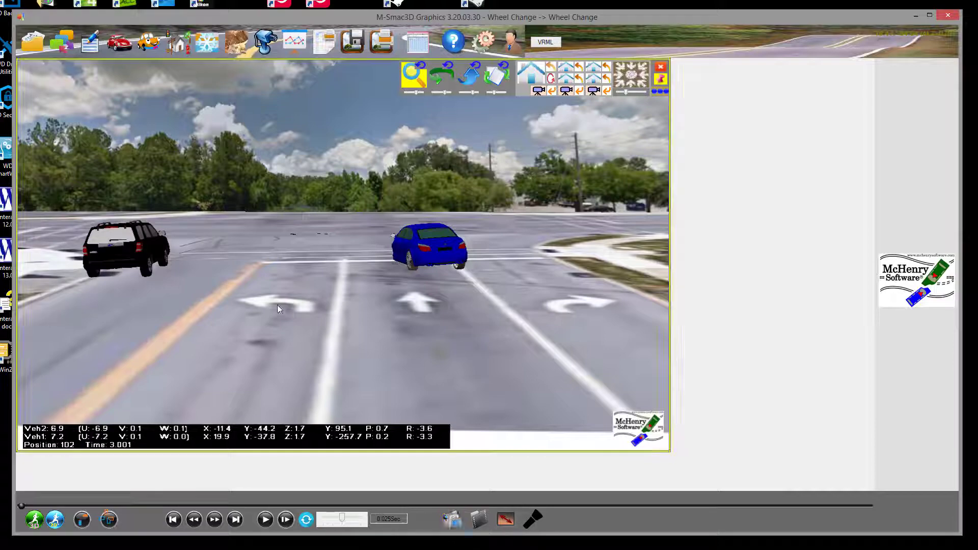
Set both vehicles' structural node friction multipliers to .6 on card 81, and apply the cards with the automatic 3D simulation run
{"action": "left_click", "coordinate": [90, 46]}
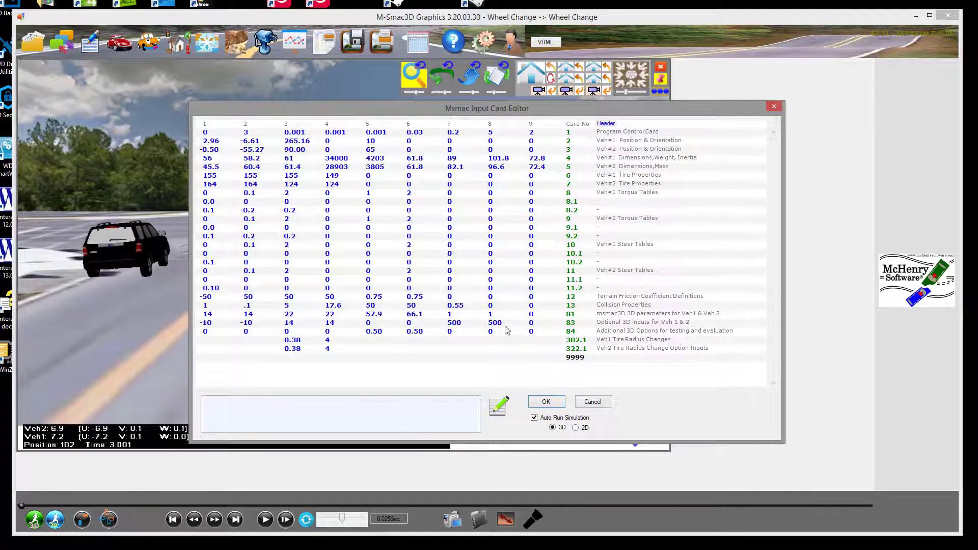
{"action": "left_click", "coordinate": [457, 314]}
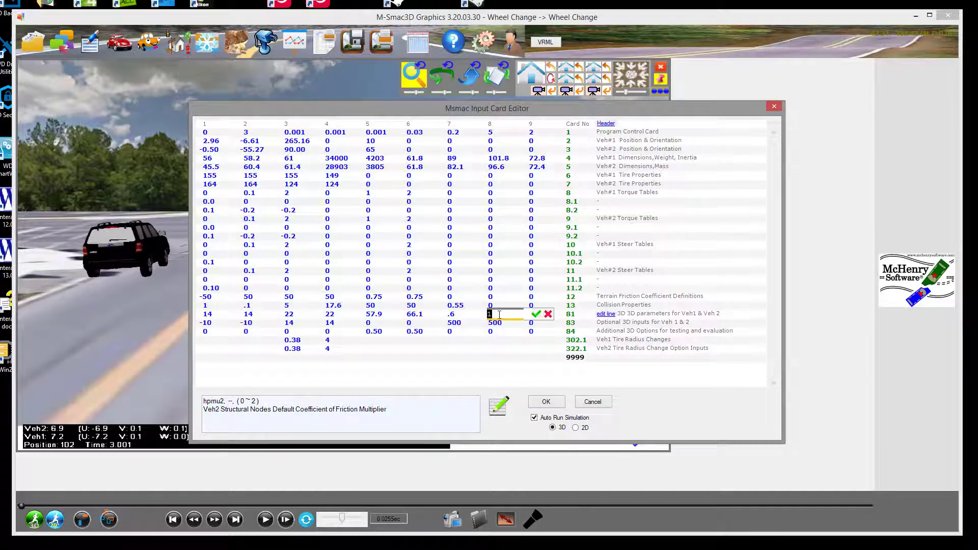
{"action": "key", "text": "Return"}
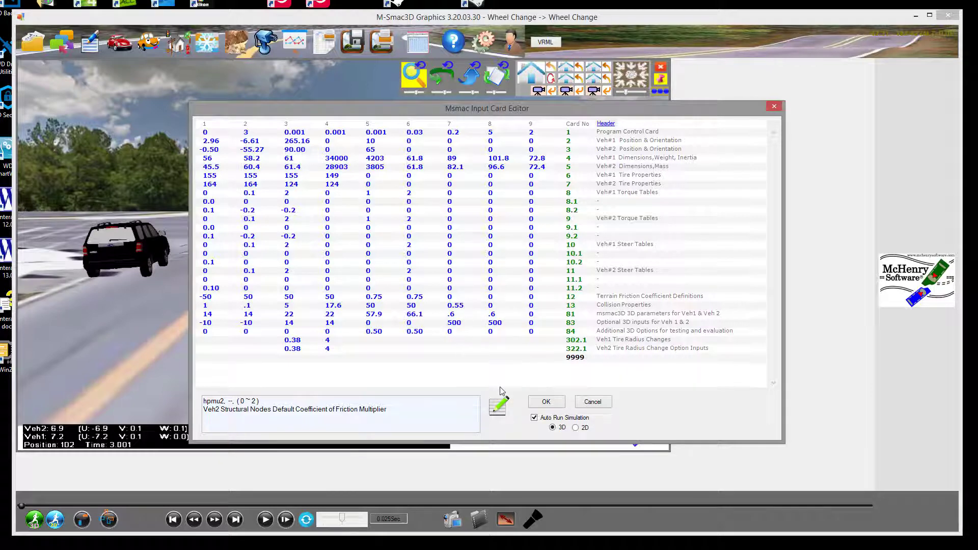
{"action": "left_click", "coordinate": [546, 402]}
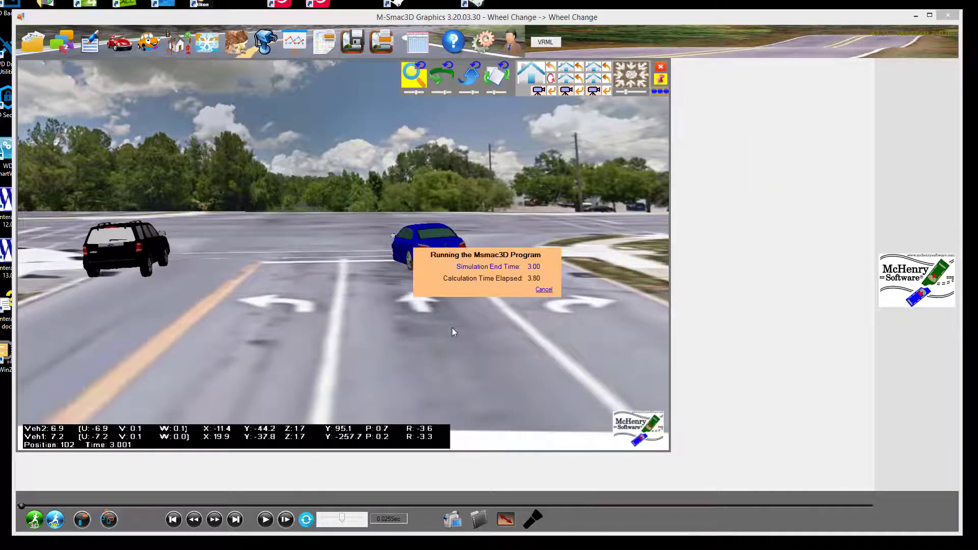
Play back the rerun simulation, and append both its overhead and ground-level movie frames to the existing bitmap files
{"action": "left_click", "coordinate": [265, 520]}
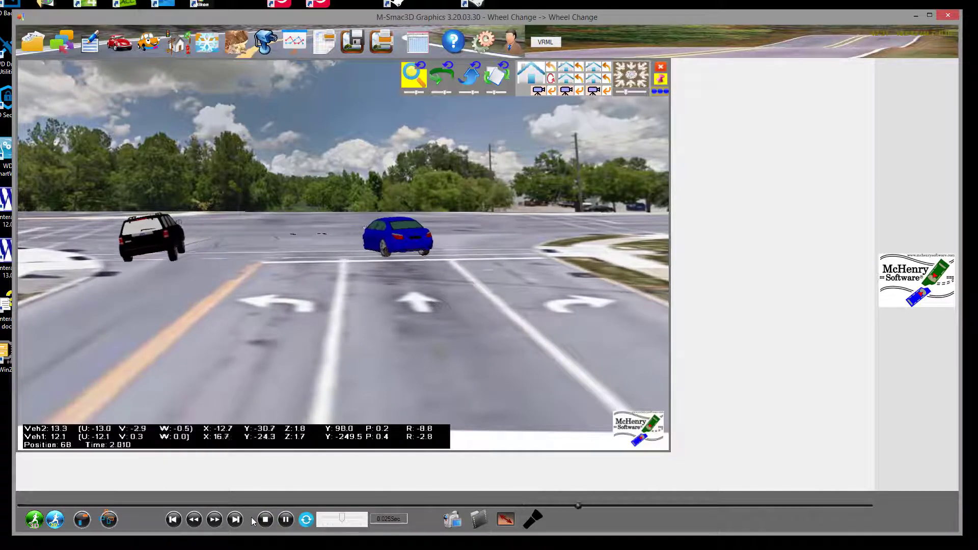
{"action": "left_click", "coordinate": [286, 520]}
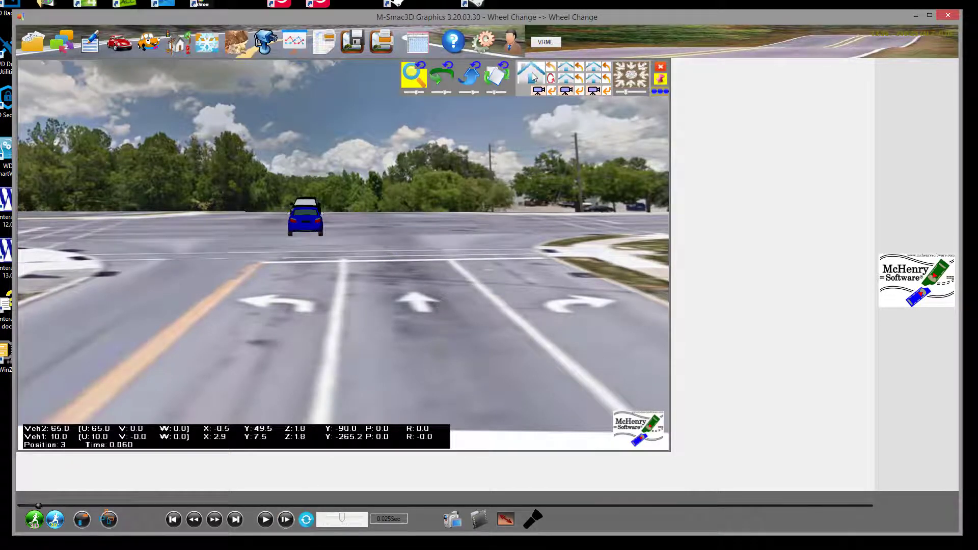
{"action": "left_click", "coordinate": [532, 73]}
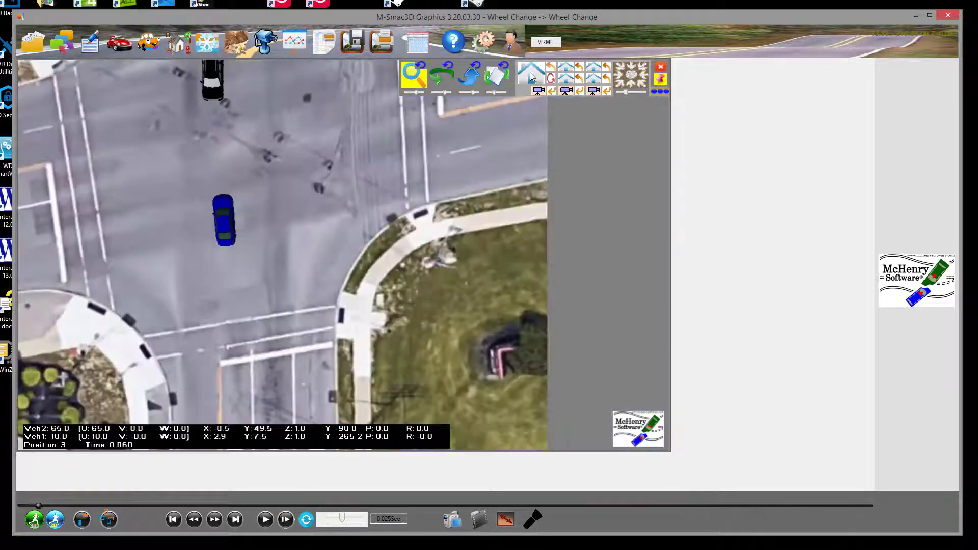
{"action": "left_click", "coordinate": [453, 520]}
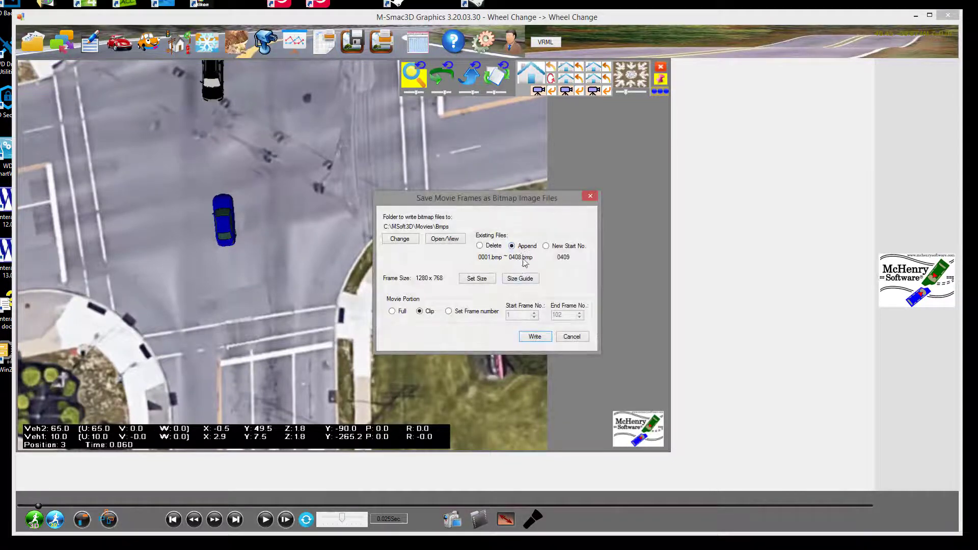
{"action": "left_click", "coordinate": [532, 336]}
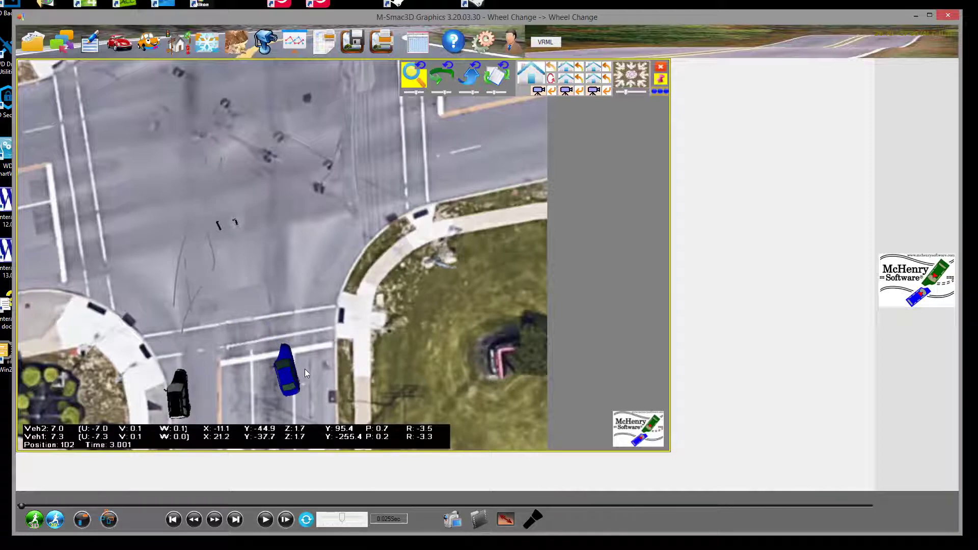
{"action": "left_click", "coordinate": [570, 75]}
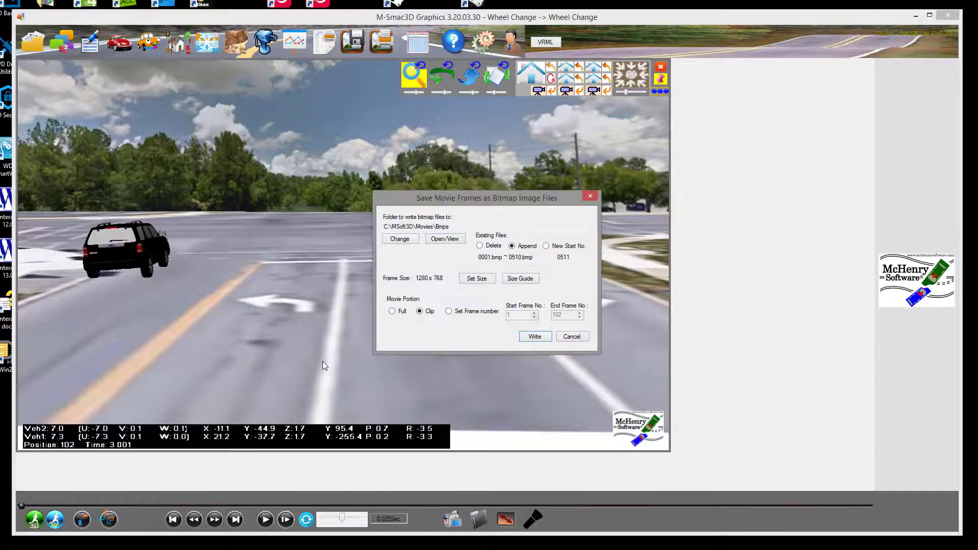
{"action": "left_click", "coordinate": [535, 337]}
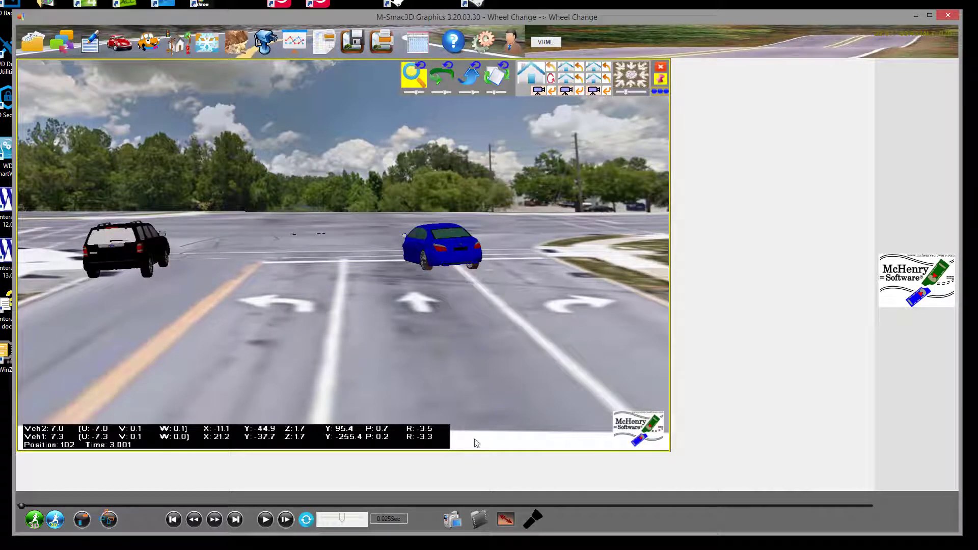
Write the bitmap frames to an MPG movie named Wheel Change in the medit3D demos folder under Videos
{"action": "left_click", "coordinate": [479, 520]}
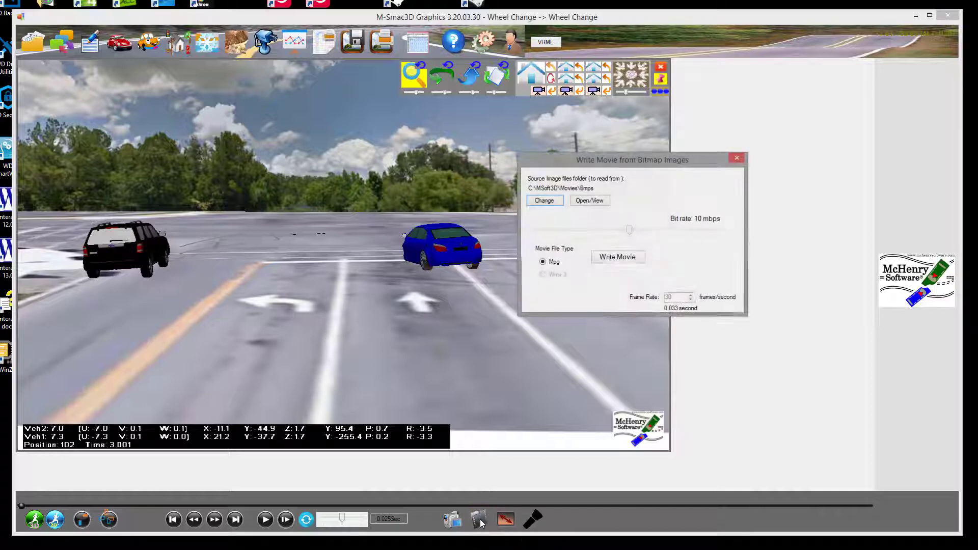
{"action": "left_click", "coordinate": [616, 258]}
{"action": "left_click_drag", "start_coordinate": [599, 102], "coordinate": [195, 99]}
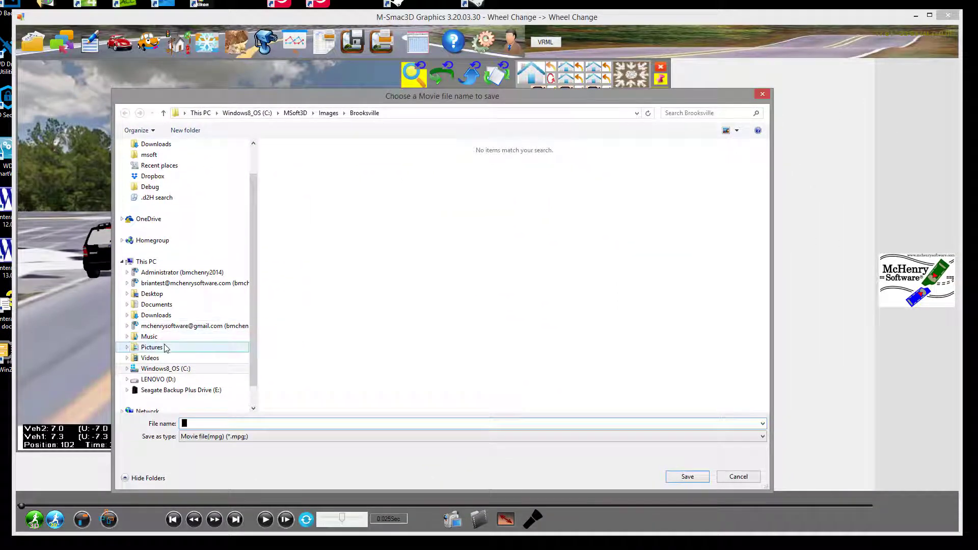
{"action": "left_click", "coordinate": [156, 359]}
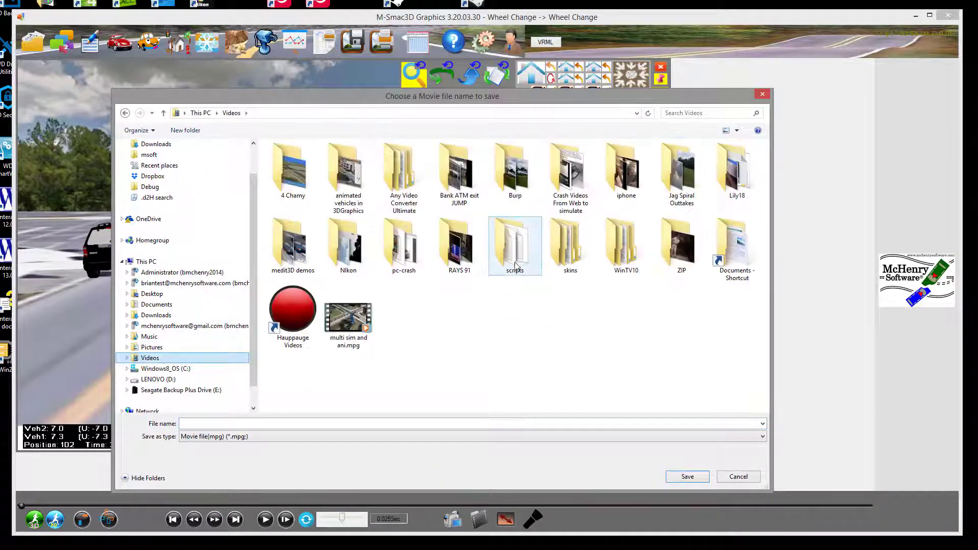
{"action": "double_click", "coordinate": [293, 244]}
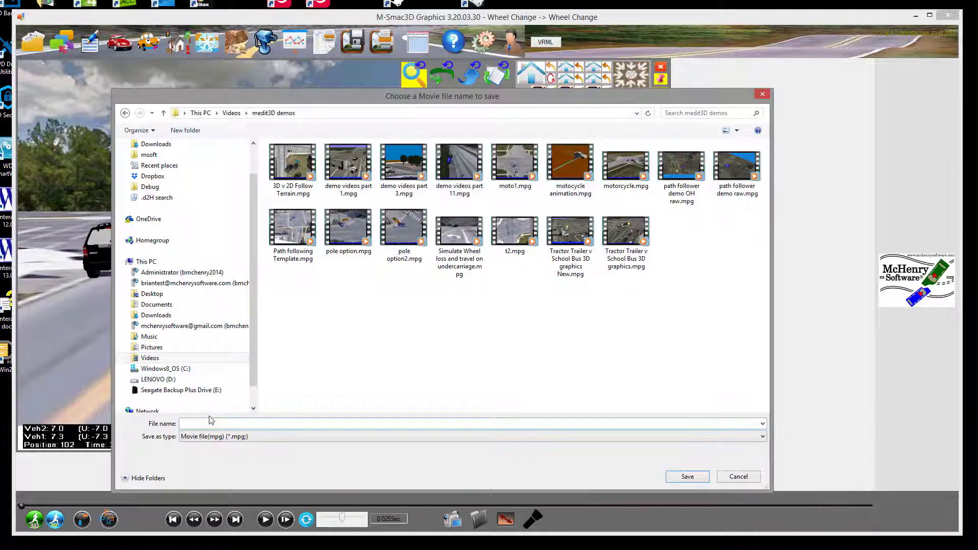
{"action": "type", "text": "Wheel Change"}
{"action": "left_click", "coordinate": [688, 477]}
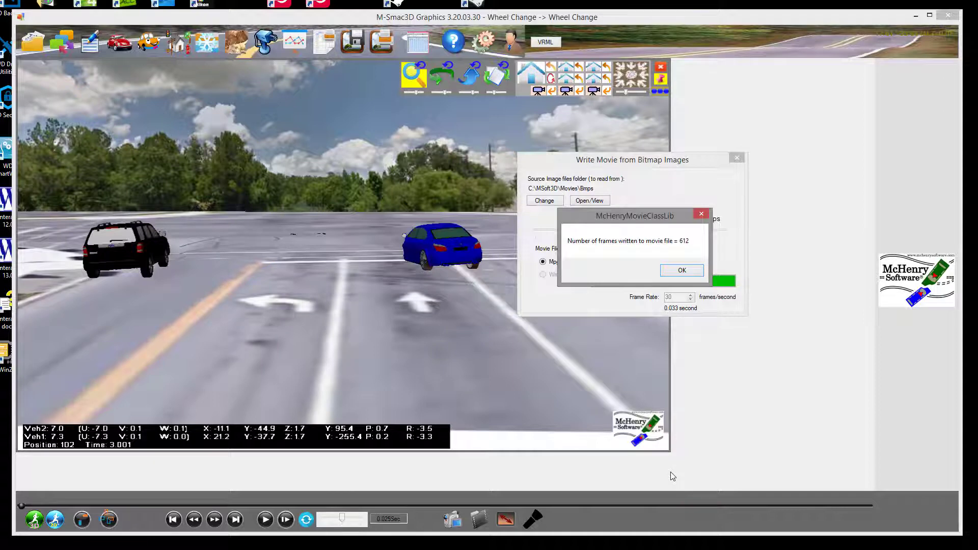
{"action": "left_click", "coordinate": [682, 270]}
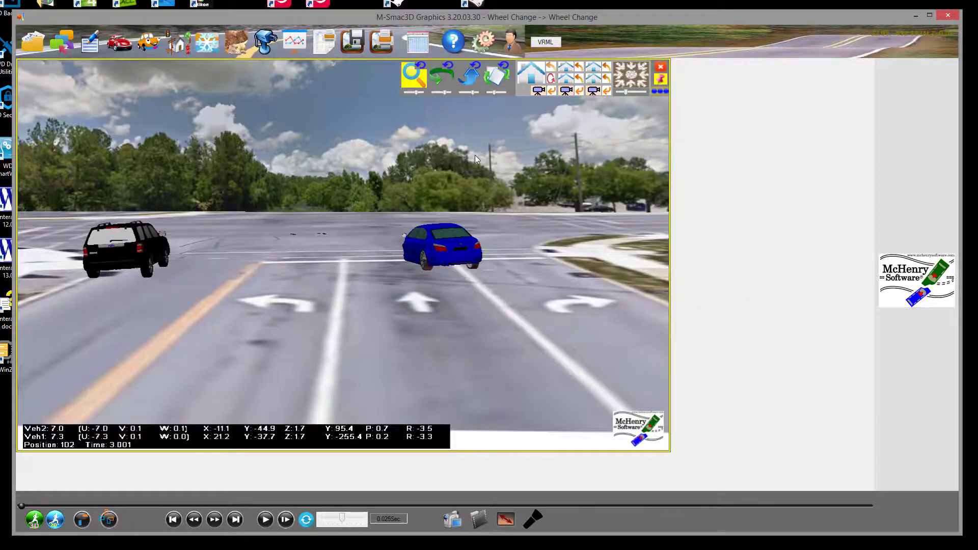